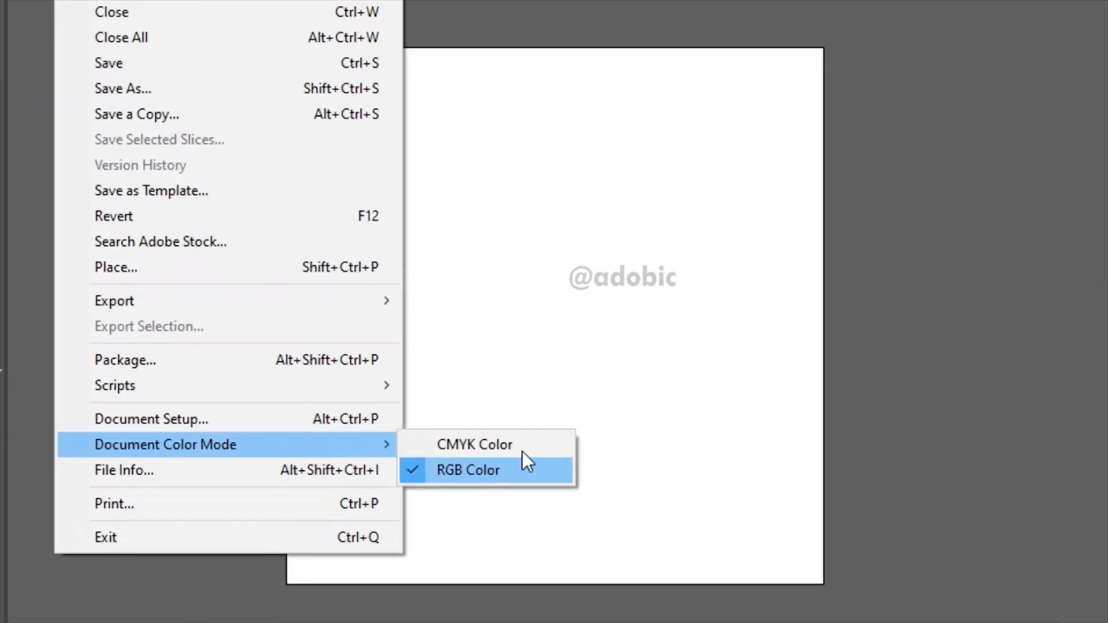
Step: Set the document colour mode to RGB and switch to the Essentials Classic workspace
click(522, 452)
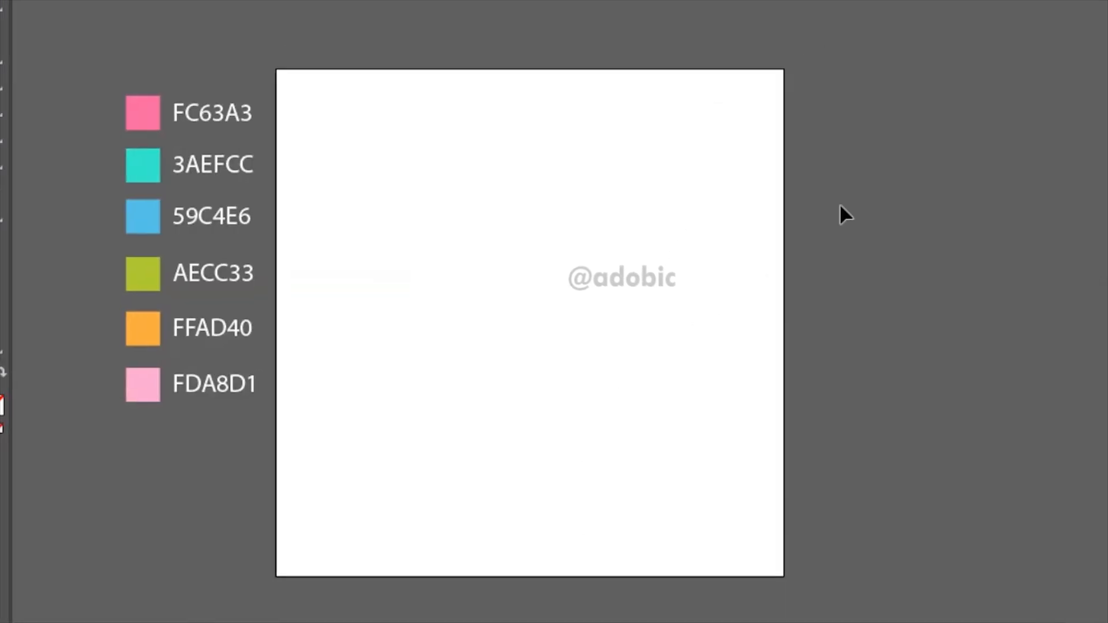
click(1017, 26)
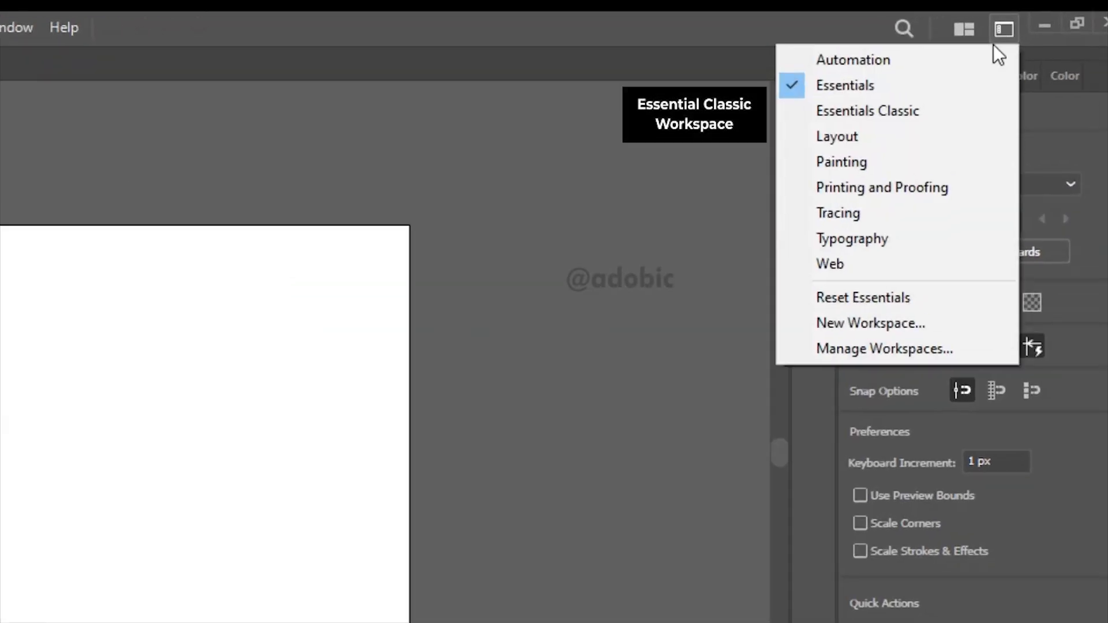
click(905, 112)
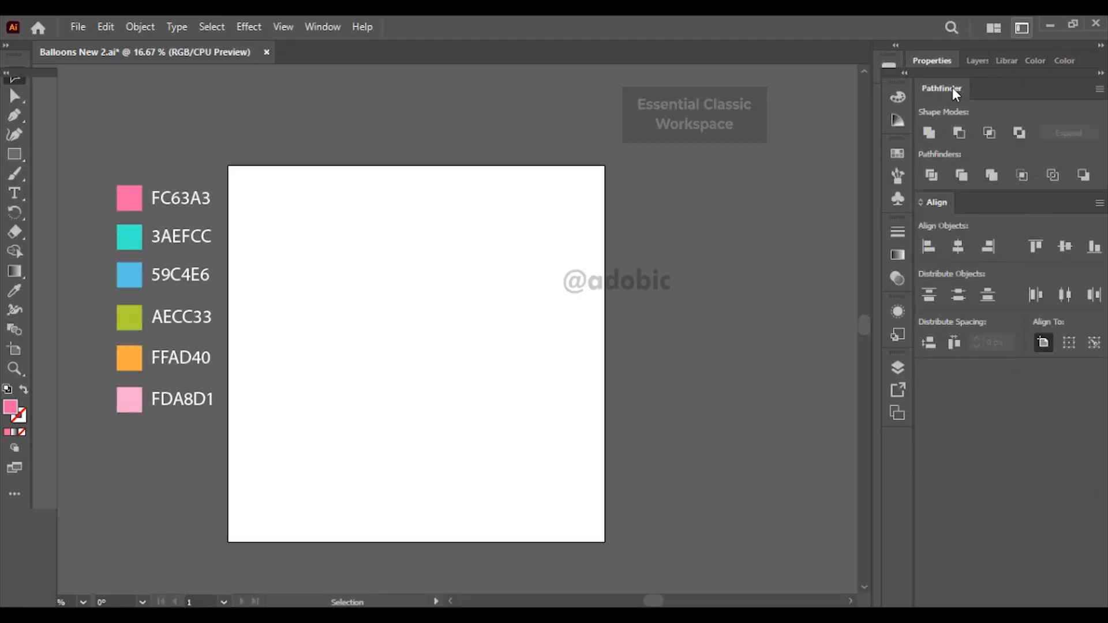
Step: Check the artboard's width and height with the Artboard tool
click(18, 337)
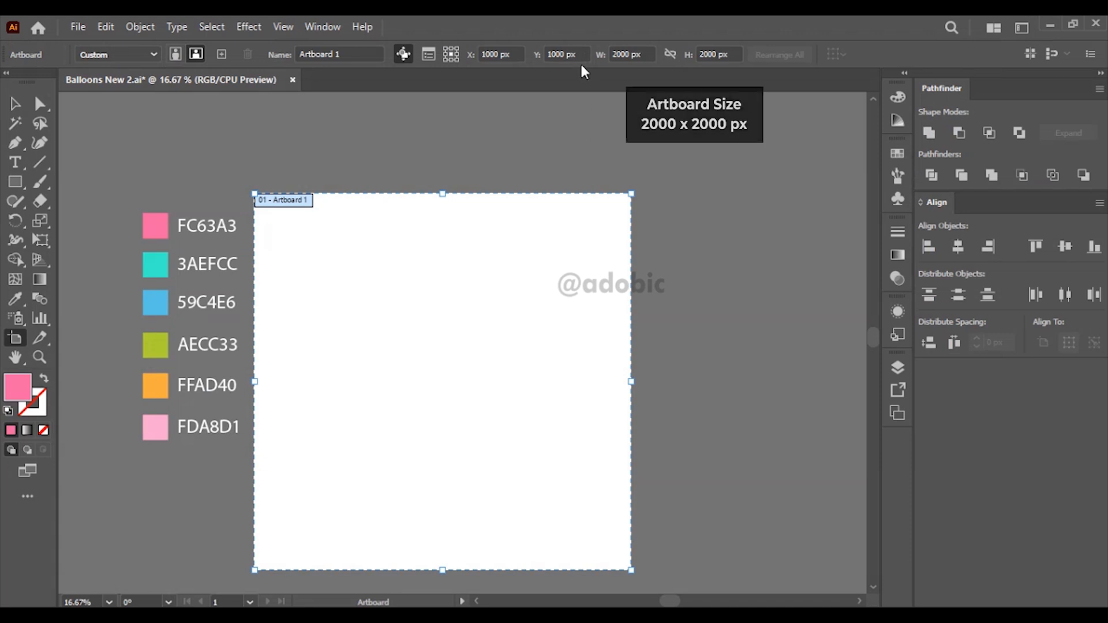
double_click(619, 54)
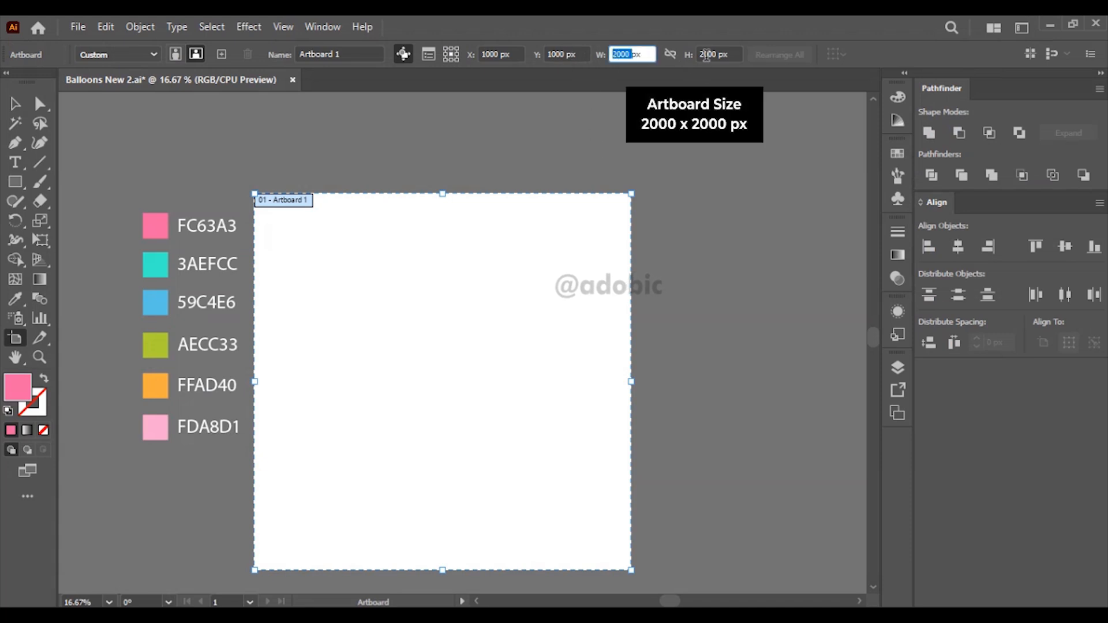
click(14, 105)
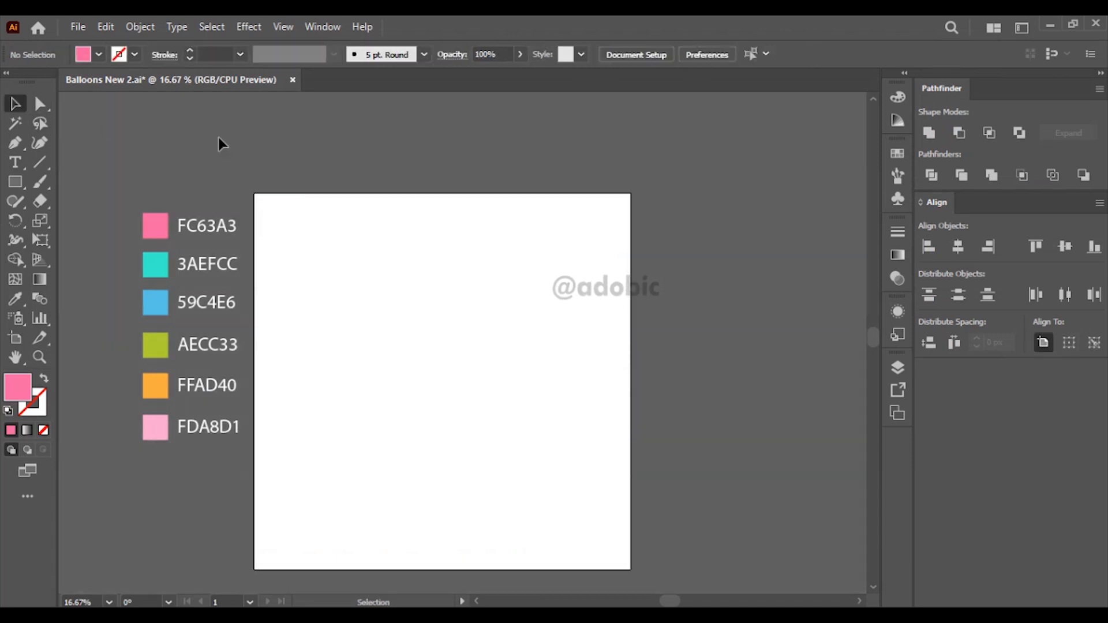
Step: Draw a pink circle with the Ellipse tool and place it near the upper edge of the artboard
key(space)
drag(323, 231, 395, 201)
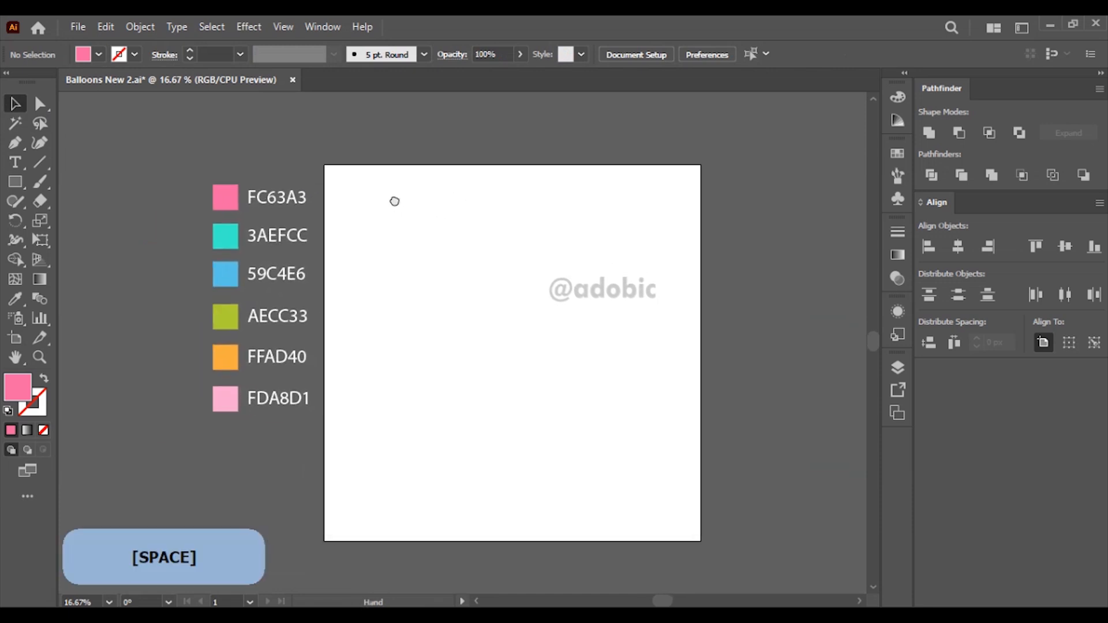
click(19, 182)
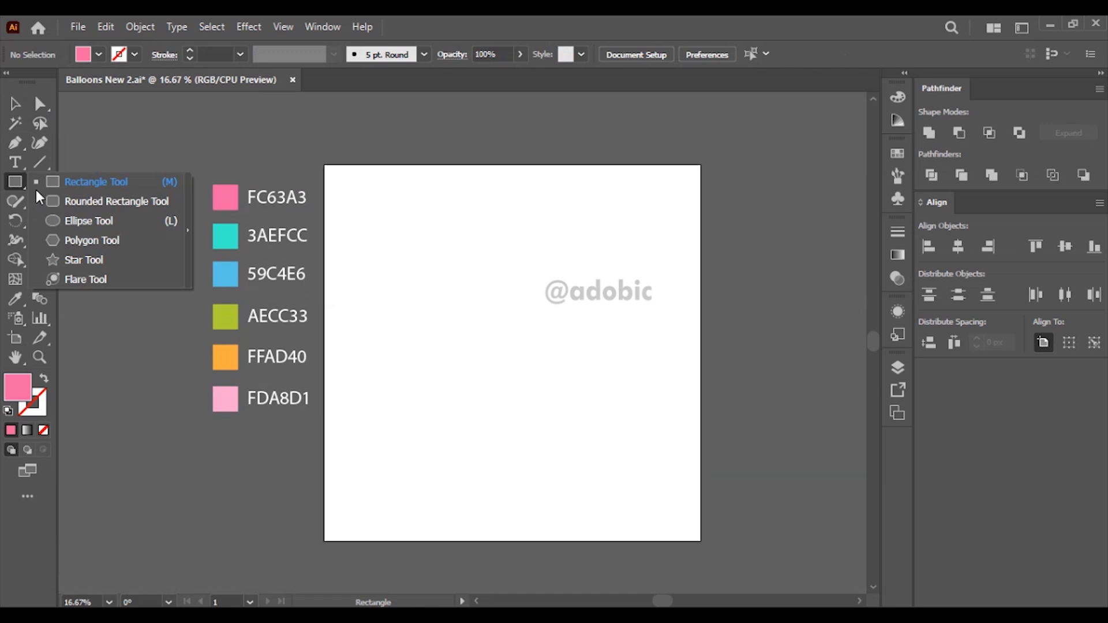
click(94, 223)
drag(458, 241, 532, 311)
click(17, 104)
drag(494, 254, 485, 229)
Step: Delete the circle's left anchor point and join the two open ends to close the remaining half circle
click(41, 105)
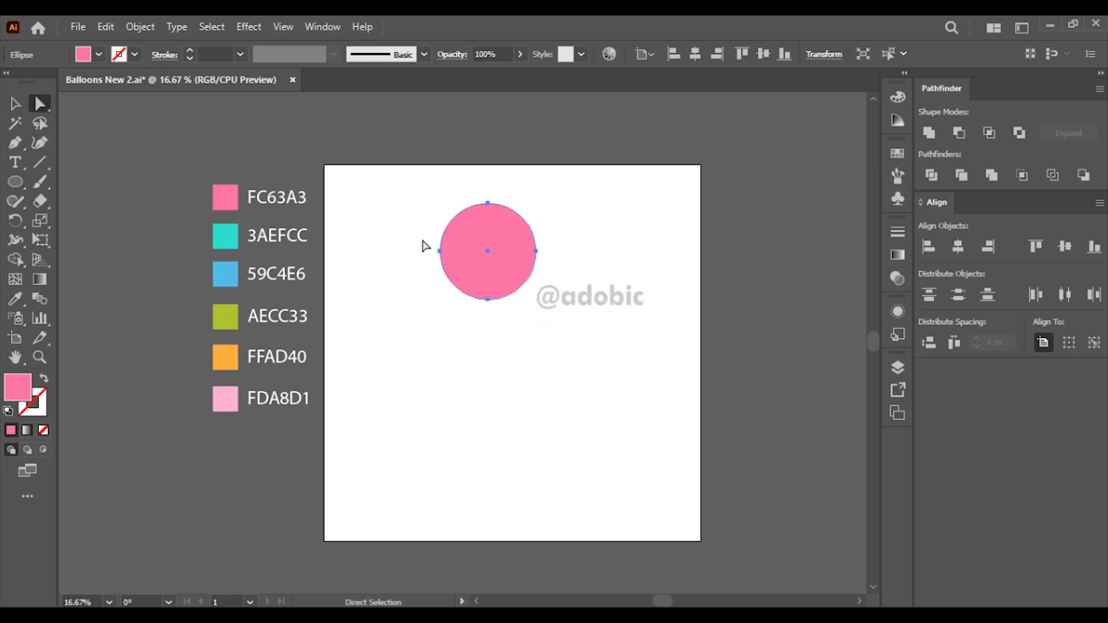
drag(454, 276, 455, 276)
key(Delete)
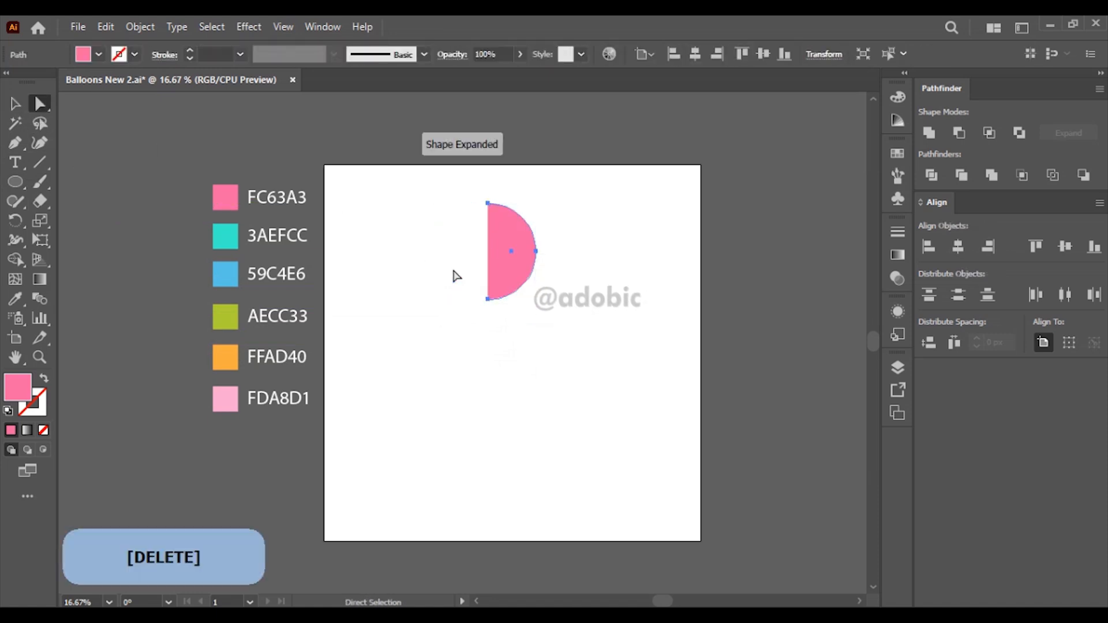
drag(458, 170, 501, 335)
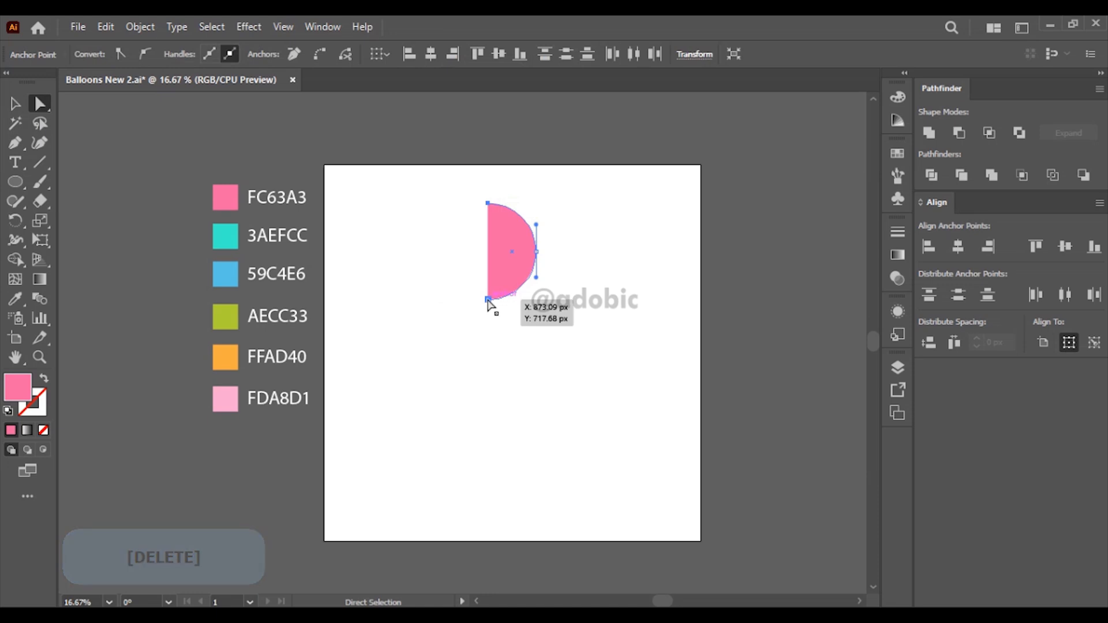
right_click(487, 300)
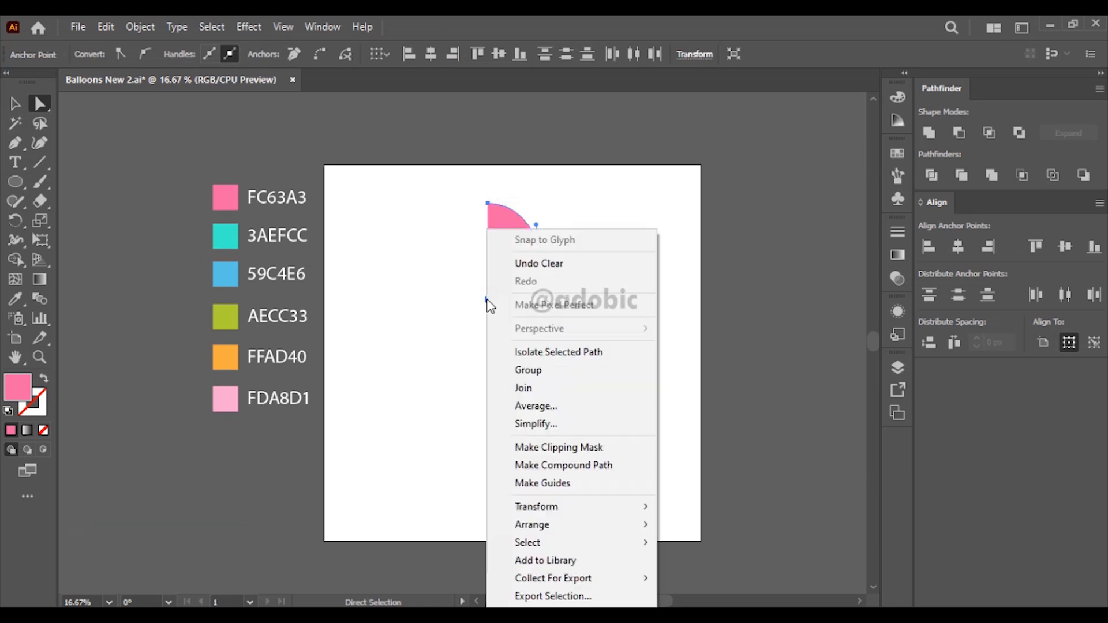
click(535, 387)
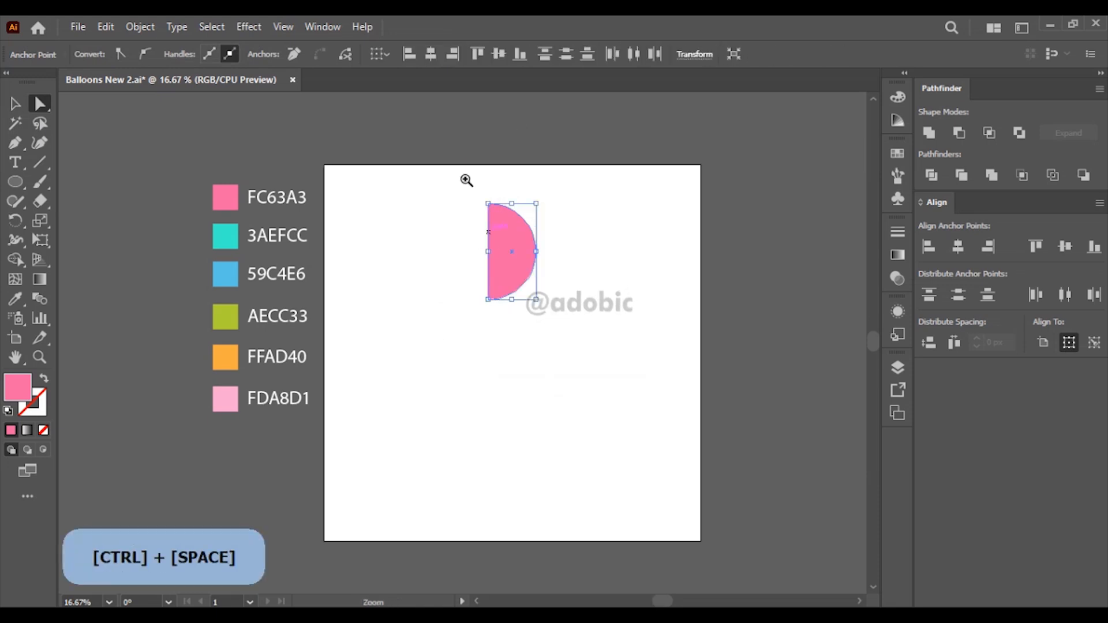
Step: Move the half circle's bottom anchor point straight down to stretch it into a half-balloon profile
ctrl+click(465, 179)
drag(541, 359, 512, 252)
click(454, 397)
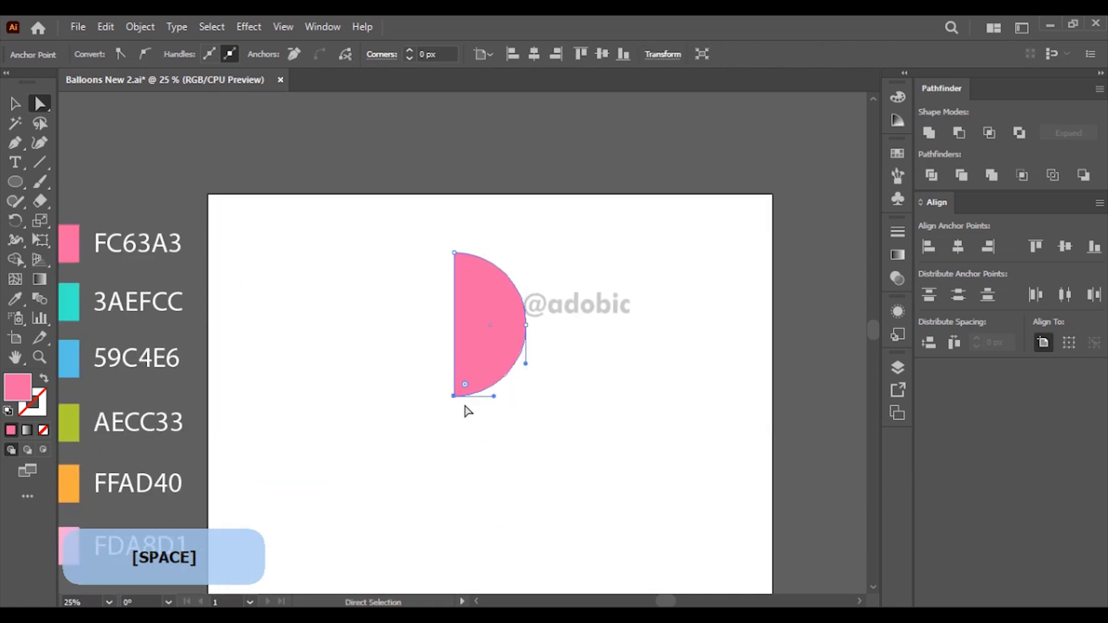
drag(455, 402, 456, 413)
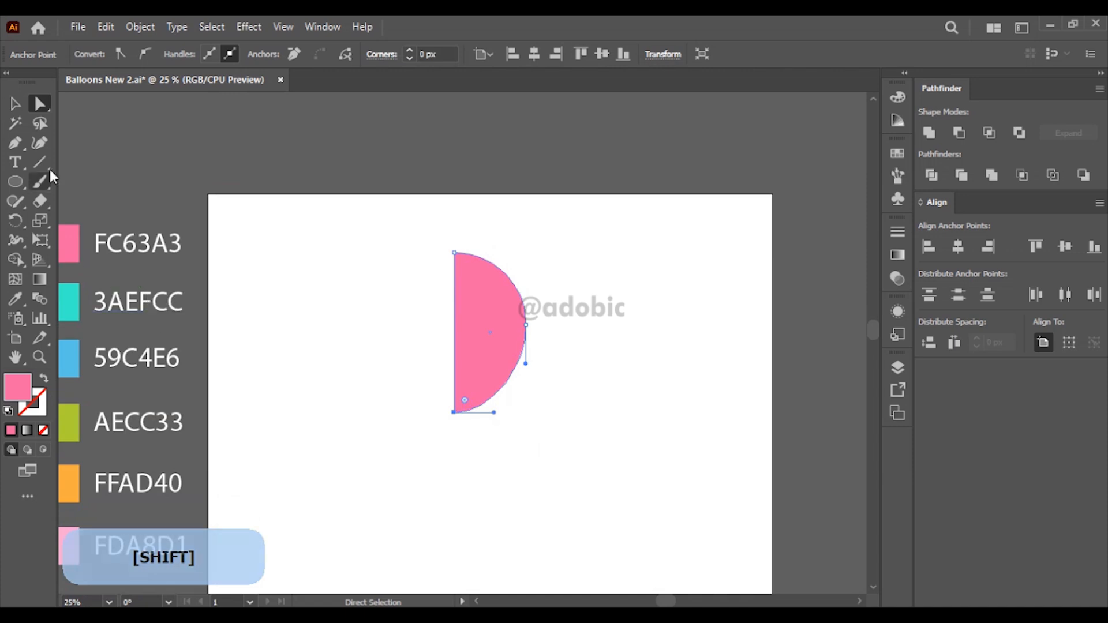
click(16, 105)
click(323, 251)
Step: Draw a thin curved closed shape with the Pen tool at the half balloon's bottom tip as the profile of its neck and lip
key(space)
drag(345, 275, 401, 220)
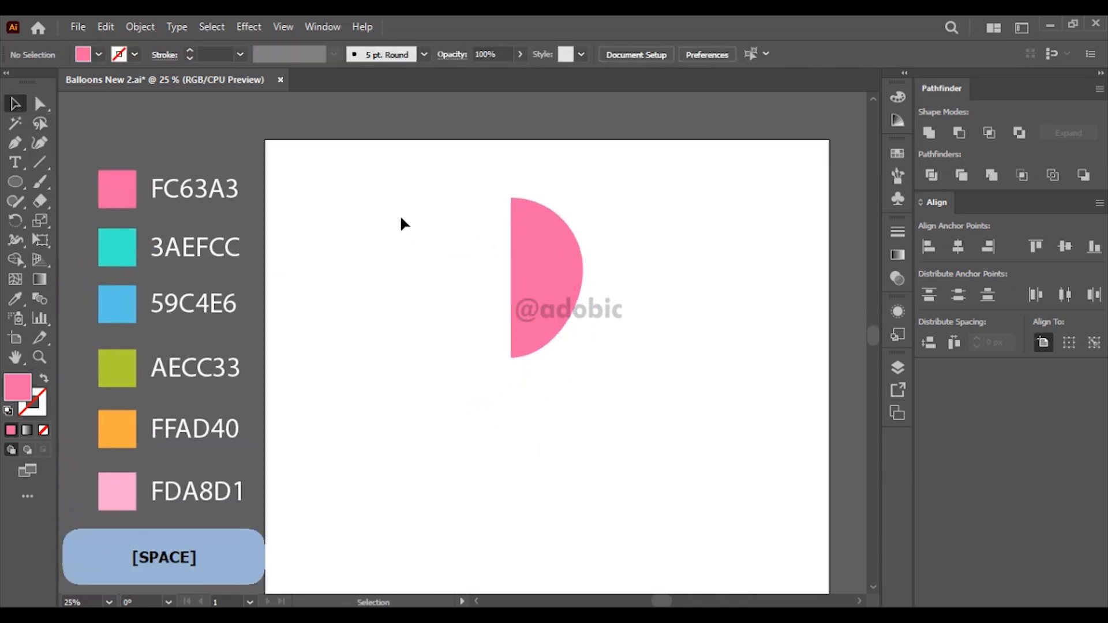
key(ctrl+space)
drag(461, 273, 599, 403)
key(space)
drag(299, 306, 233, 217)
click(19, 143)
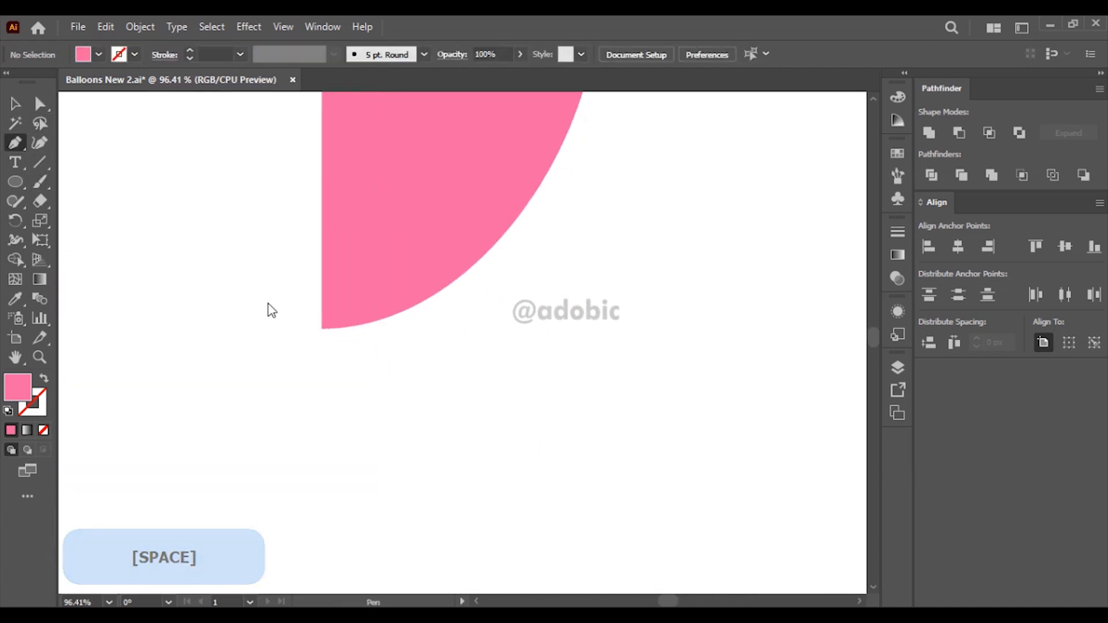
click(333, 305)
drag(353, 362, 330, 354)
click(322, 329)
click(334, 305)
click(20, 106)
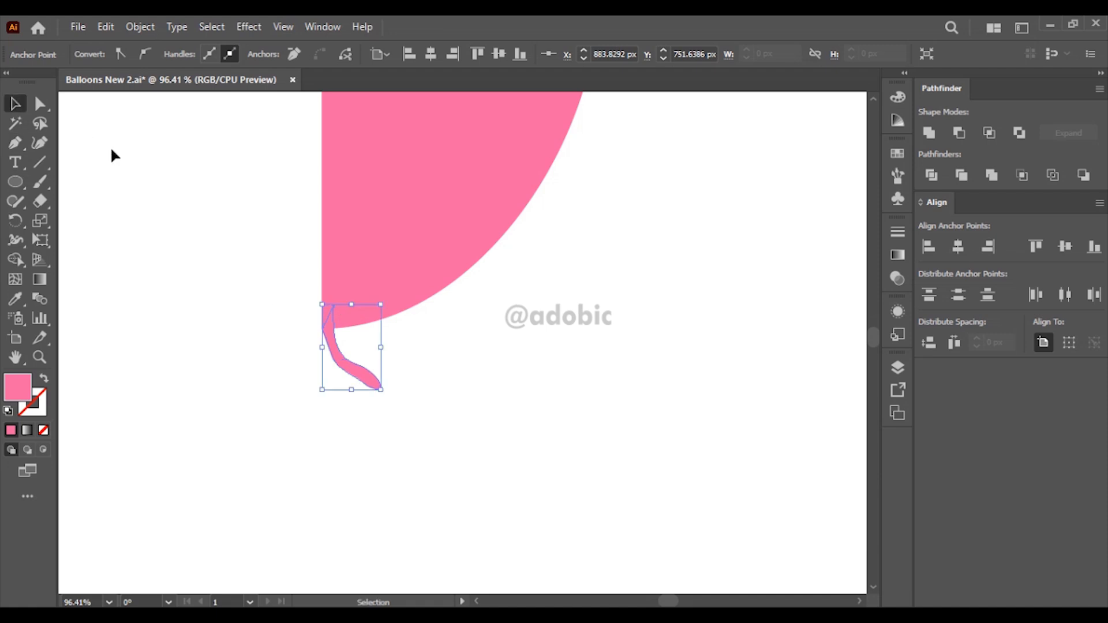
click(116, 155)
Step: Unite the half-balloon and the neck shape into one path
scroll(368, 318, down, 3)
drag(370, 318, 334, 444)
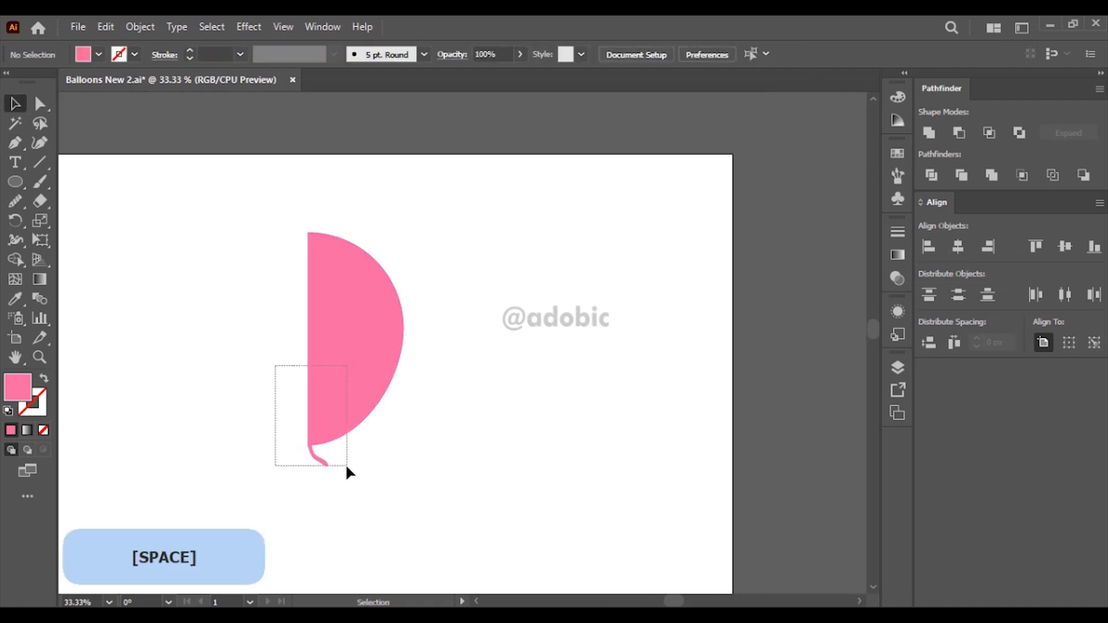
drag(276, 365, 347, 466)
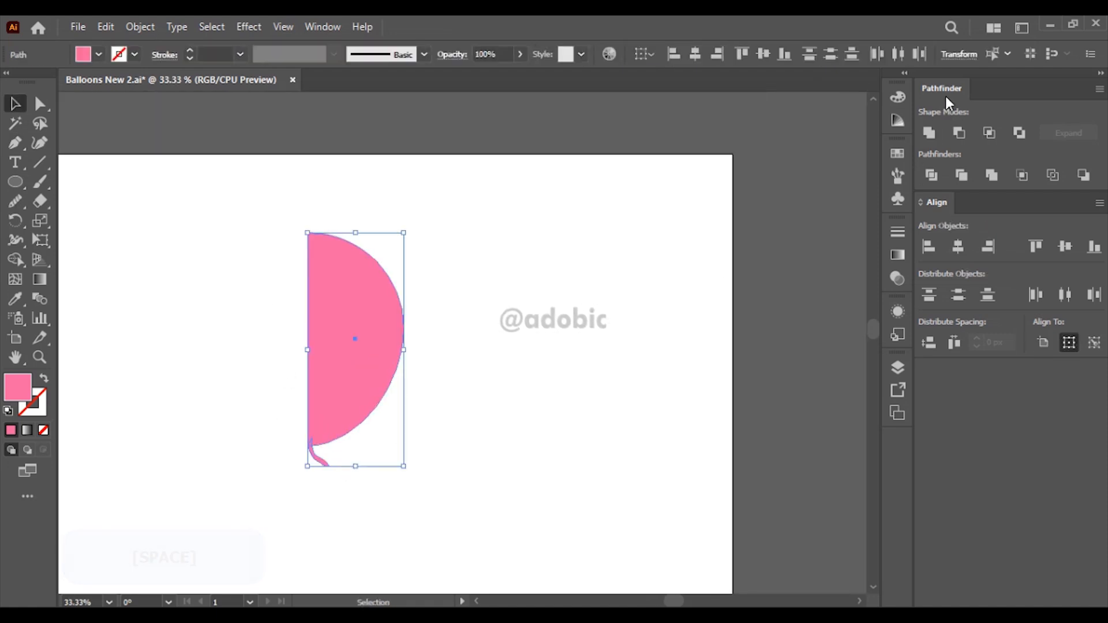
click(929, 137)
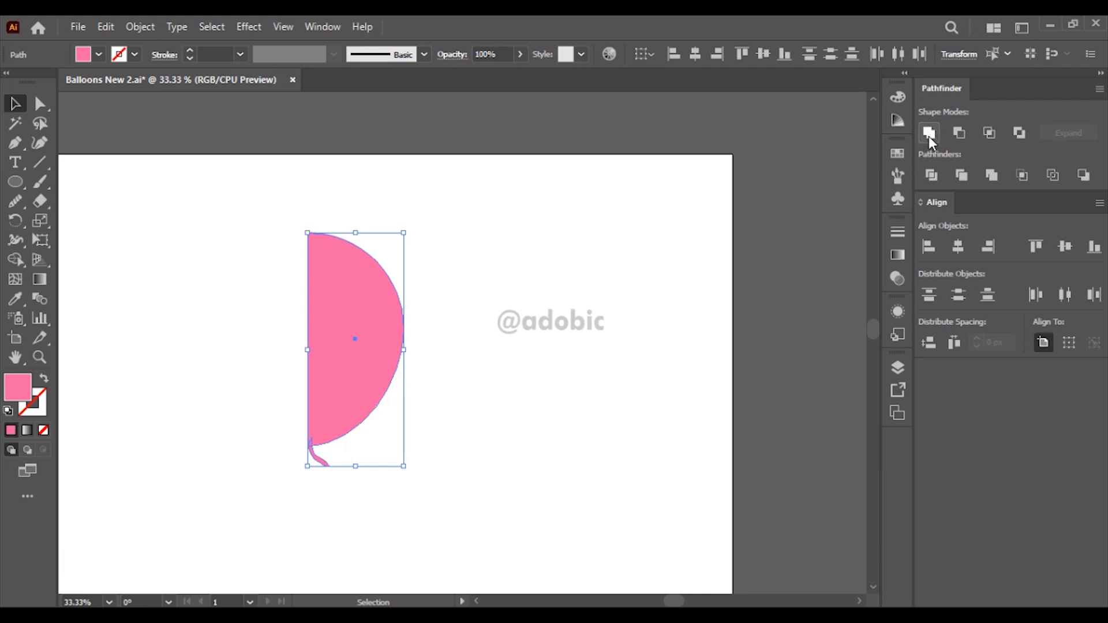
click(585, 269)
Step: Apply the classic 3D Revolve effect to the united half-balloon profile, with rotation angles of -18°, 40° and 20°
click(361, 345)
click(247, 27)
mouse_move(340, 120)
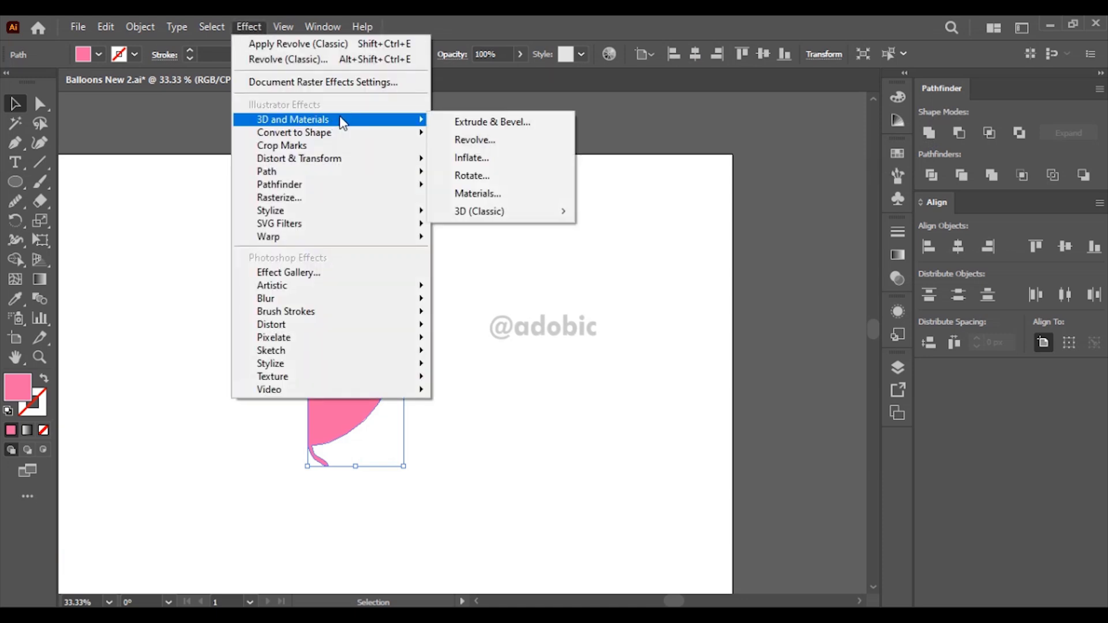
mouse_move(513, 218)
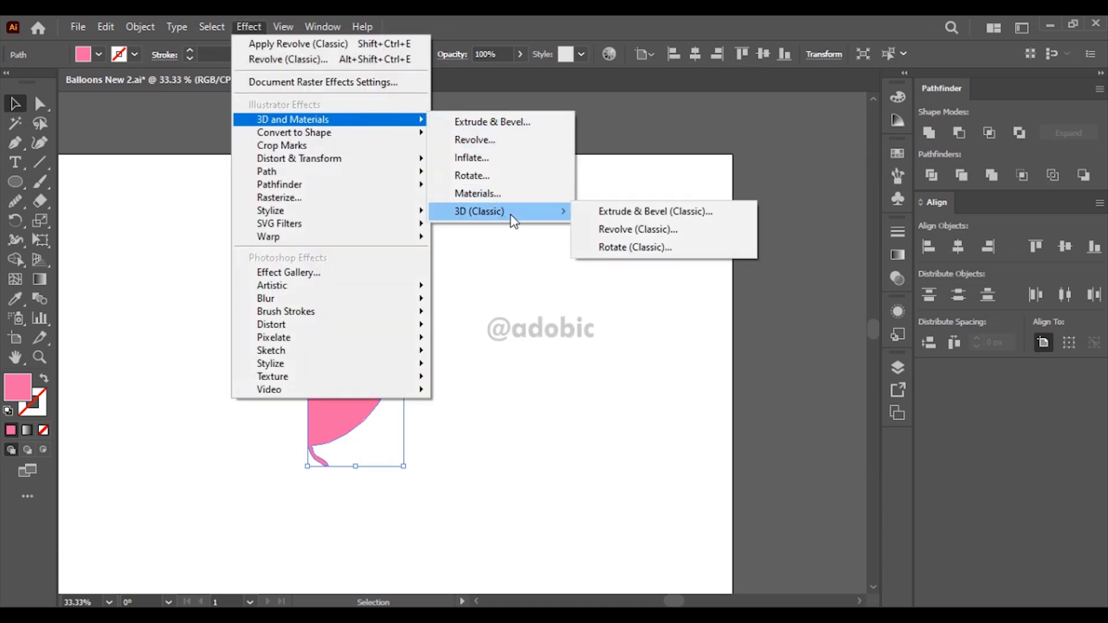
click(638, 230)
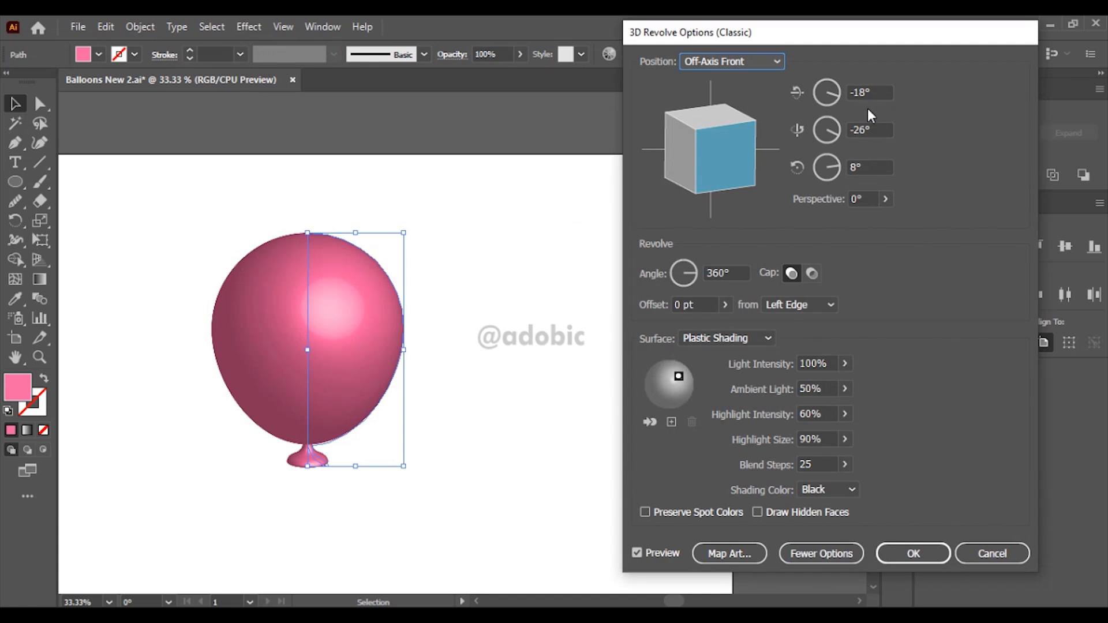
click(859, 92)
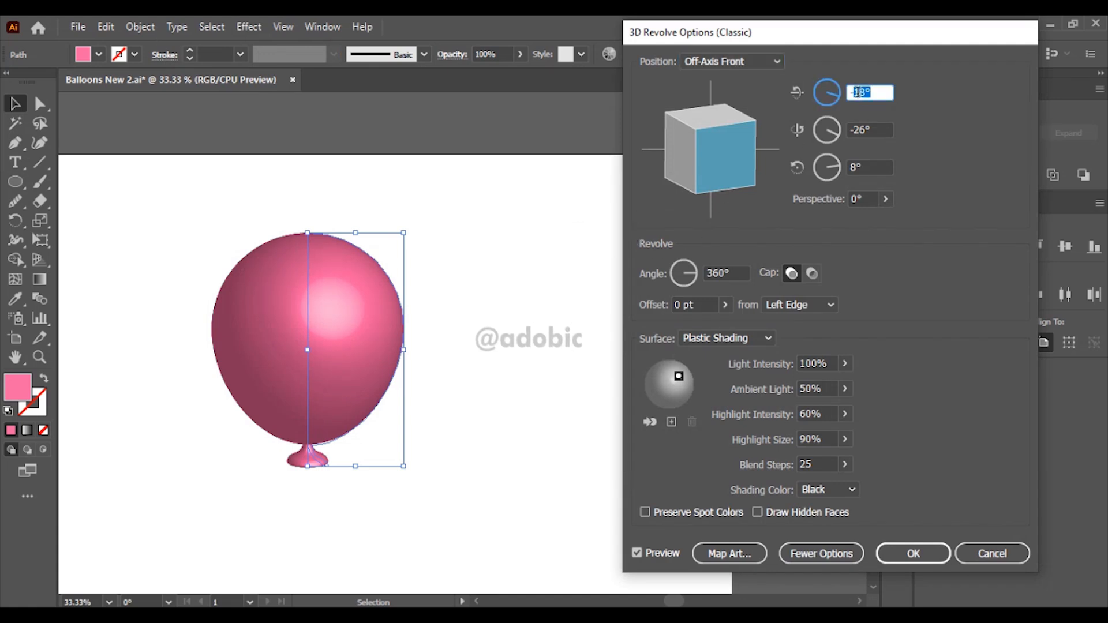
text(-18)
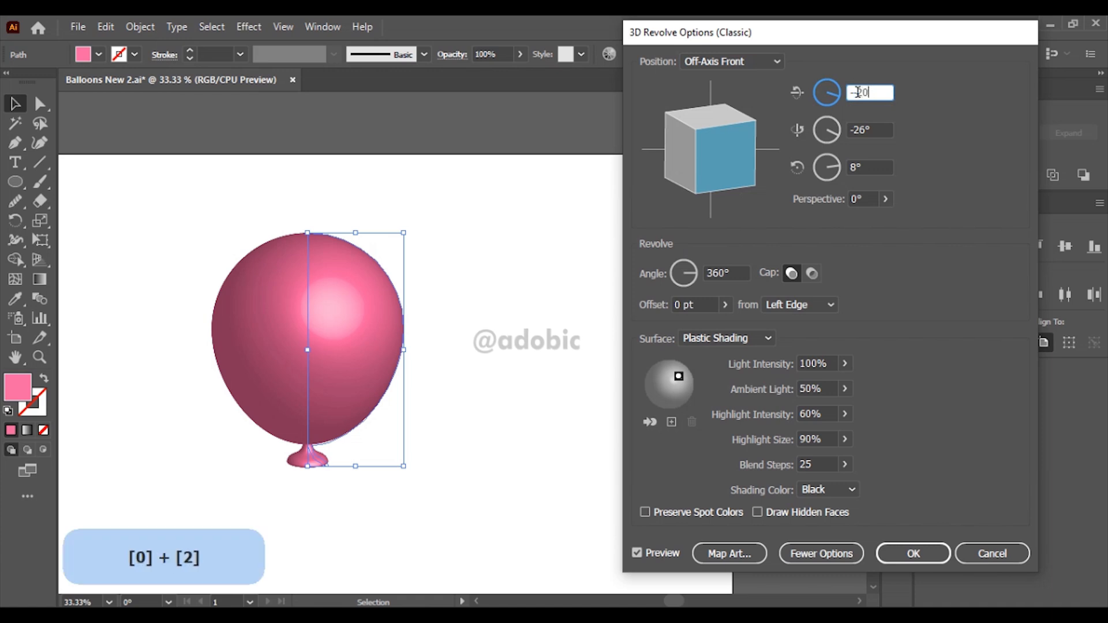
key(Tab)
text(40)
key(Tab)
text(20)
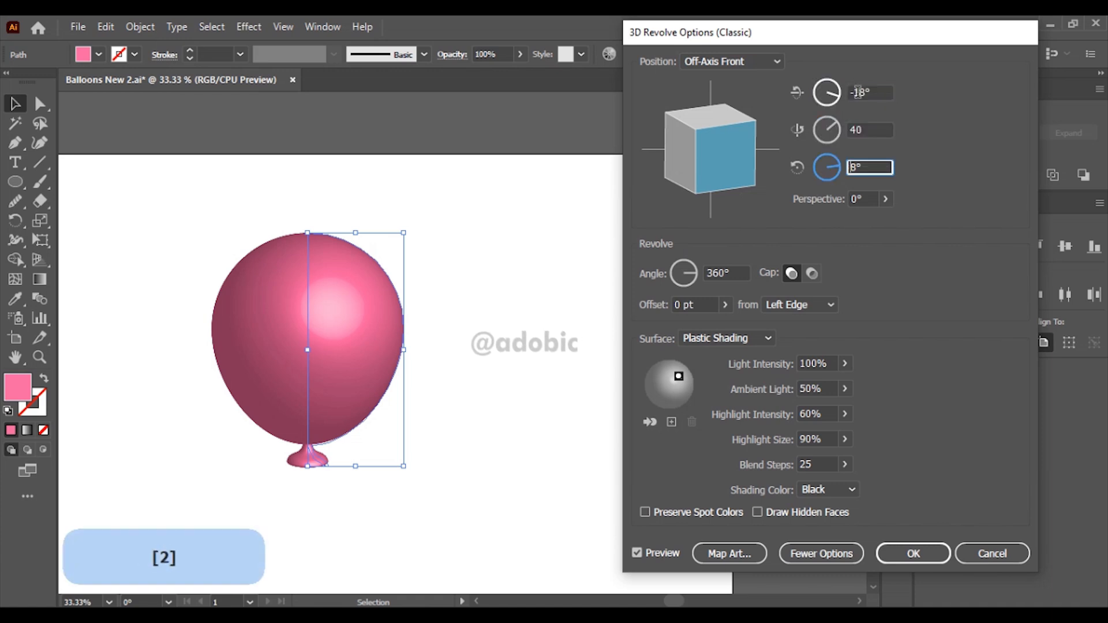
key(Tab)
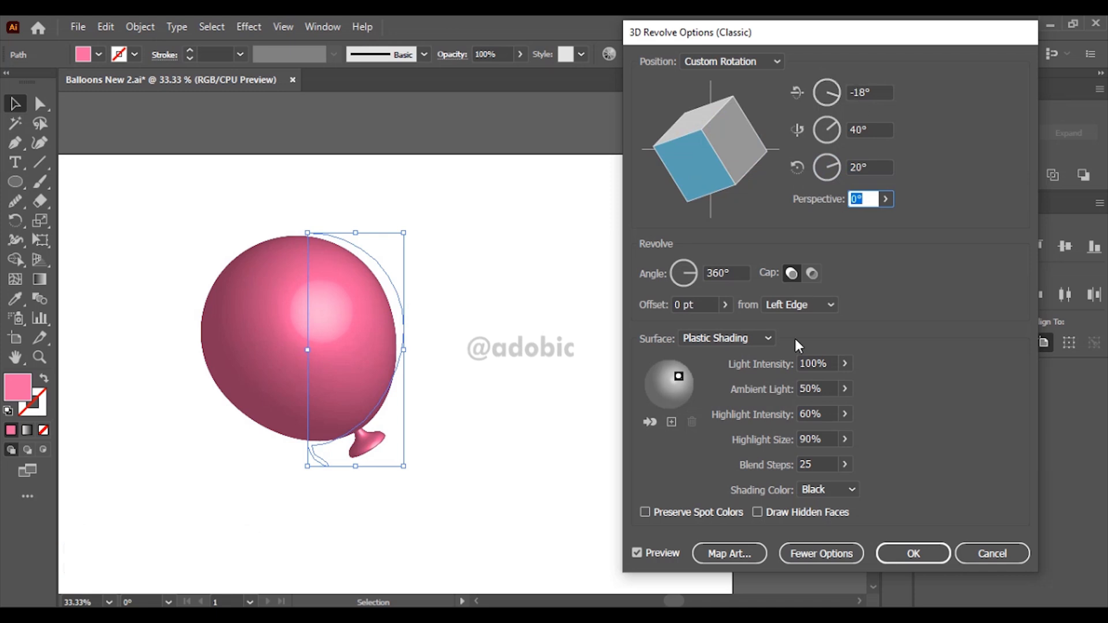
Step: Set the revolve's ambient light to 70%, highlight intensity to 45%, highlight size to 55% and blend steps to 256, and apply the effect
drag(808, 367, 849, 366)
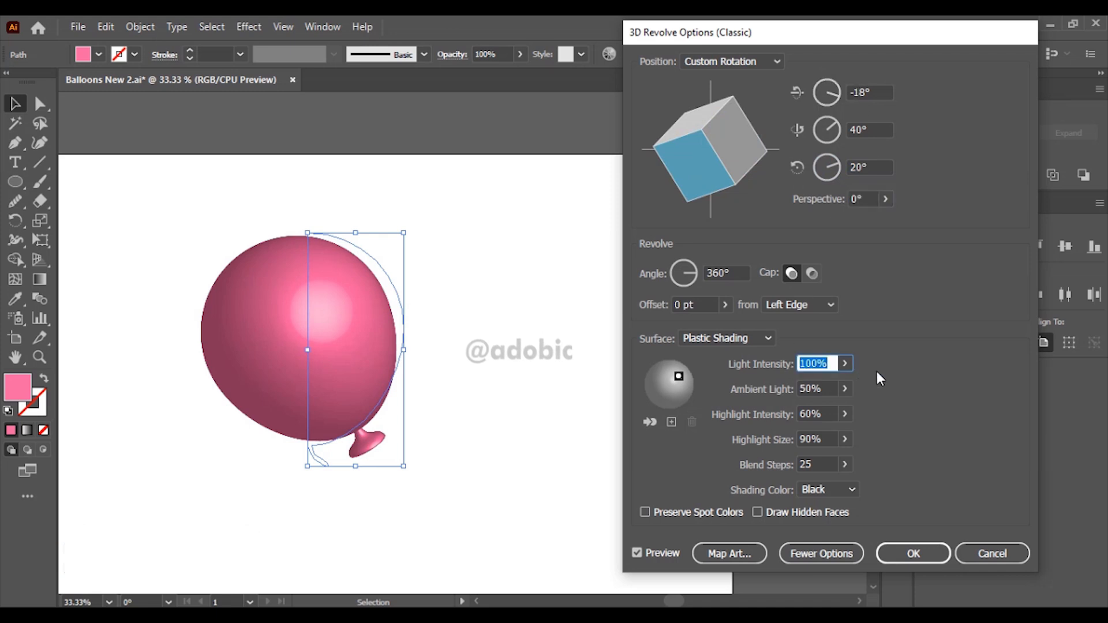
key(Tab)
text(70)
key(Tab)
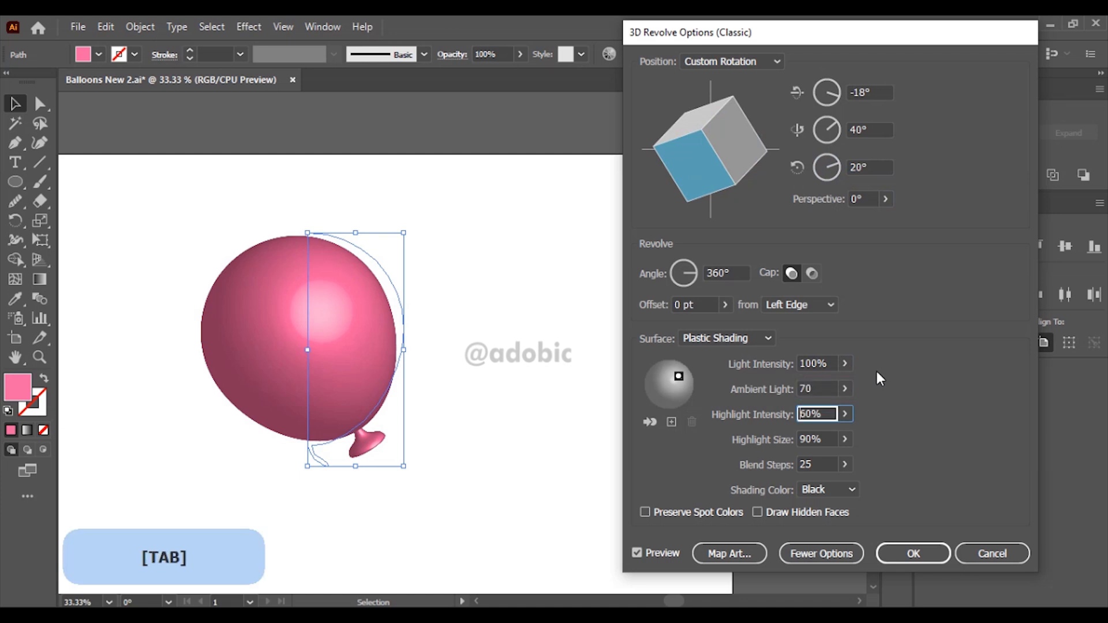
text(45)
key(Tab)
text(55)
key(Tab)
text(256)
key(Tab)
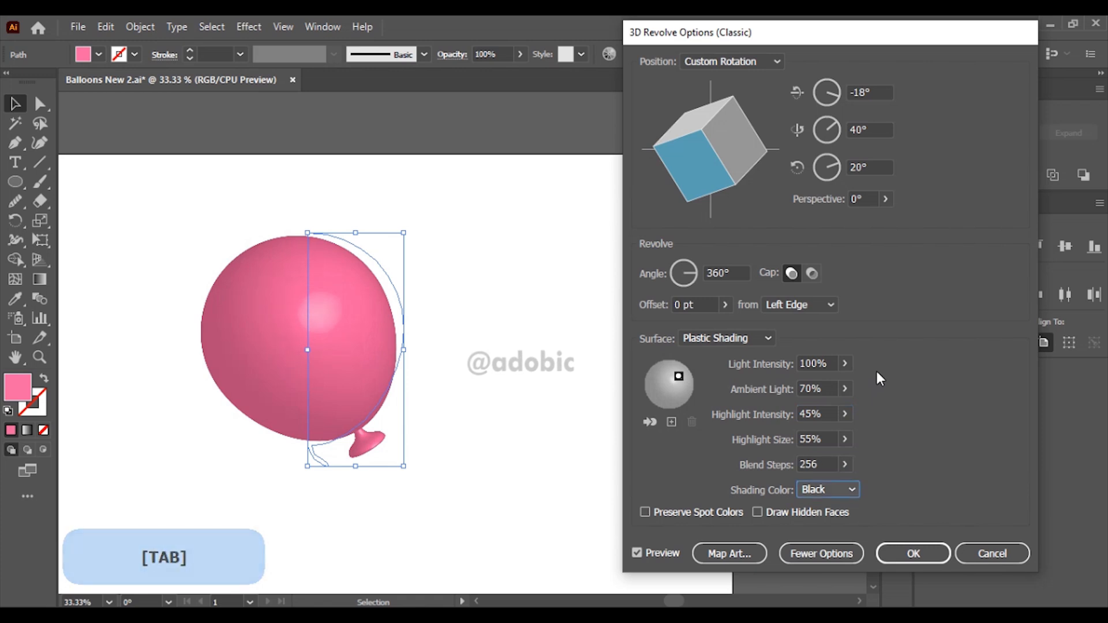
key(Return)
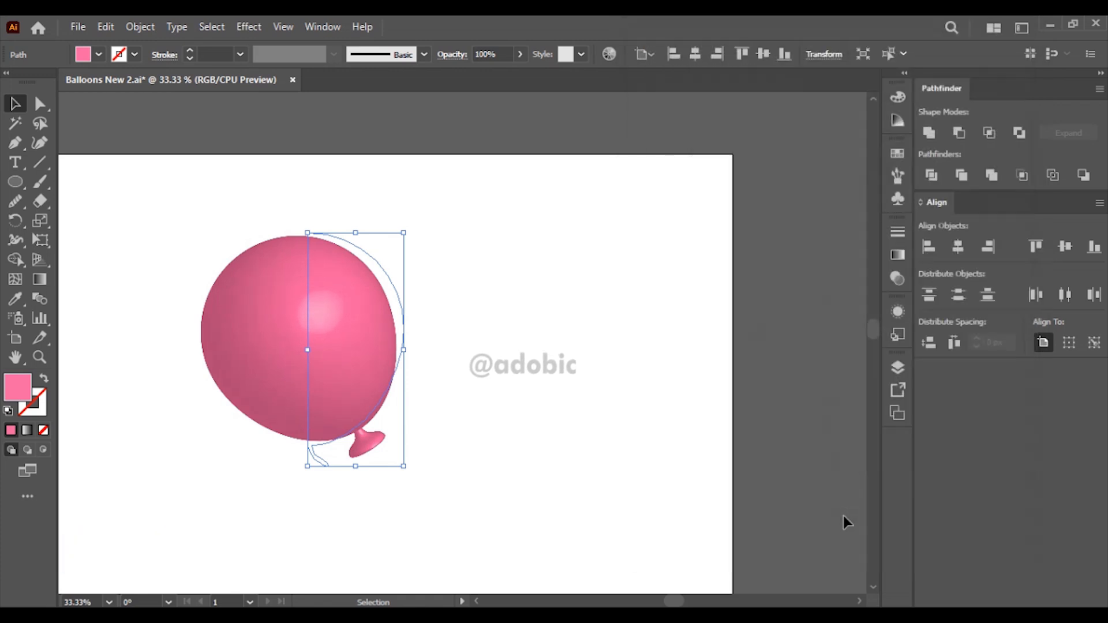
click(491, 362)
Step: Move the balloon up and to the left, to the artboard's upper edge, and deselect it
scroll(490, 368, down, 2)
drag(476, 407, 537, 344)
drag(480, 295, 450, 267)
key(ctrl+shift+a)
Step: Draw a tall, thin pink rectangle on the empty canvas above the artboard
drag(17, 181, 87, 181)
drag(434, 178, 383, 396)
mouse_move(304, 206)
mouse_down()
mouse_move(324, 344)
mouse_move(308, 360)
mouse_move(338, 341)
mouse_up()
key(v)
Step: Repeat the sideways duplication of the thin rectangle to make a row of 16 evenly spaced stripes, and select them all
key(ctrl+d)
key(ctrl+d)
key(ctrl+d)
key(ctrl+d)
key(ctrl+d)
key(ctrl+d)
key(ctrl+d)
key(ctrl+d)
key(ctrl+d)
key(ctrl+d)
key(ctrl+d)
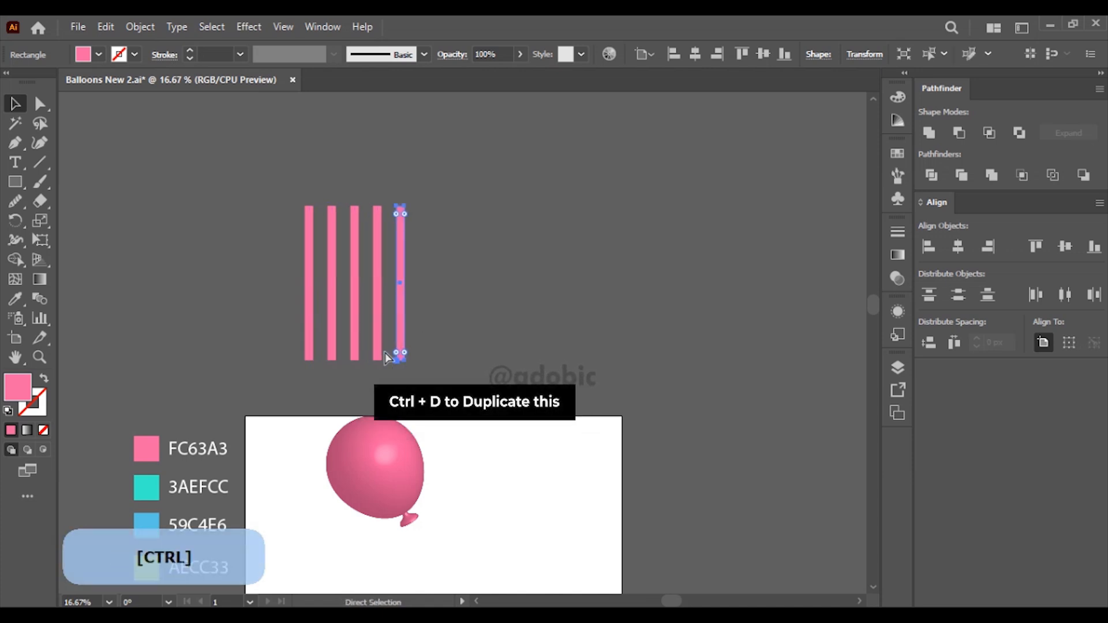
key(ctrl+d)
key(ctrl+d)
key(ctrl+d)
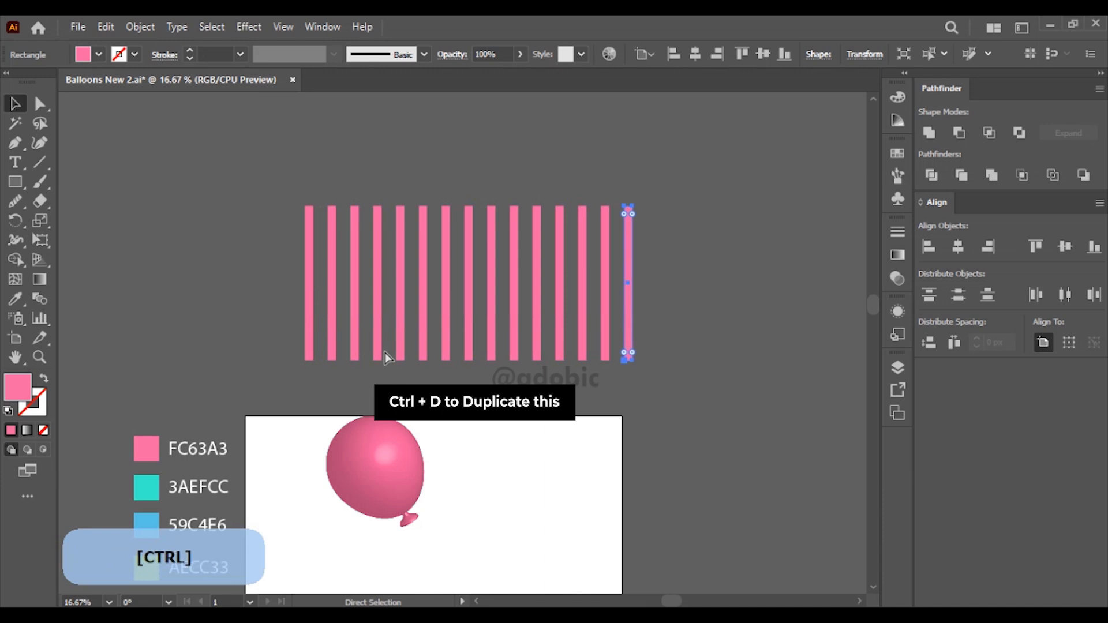
drag(221, 253, 675, 352)
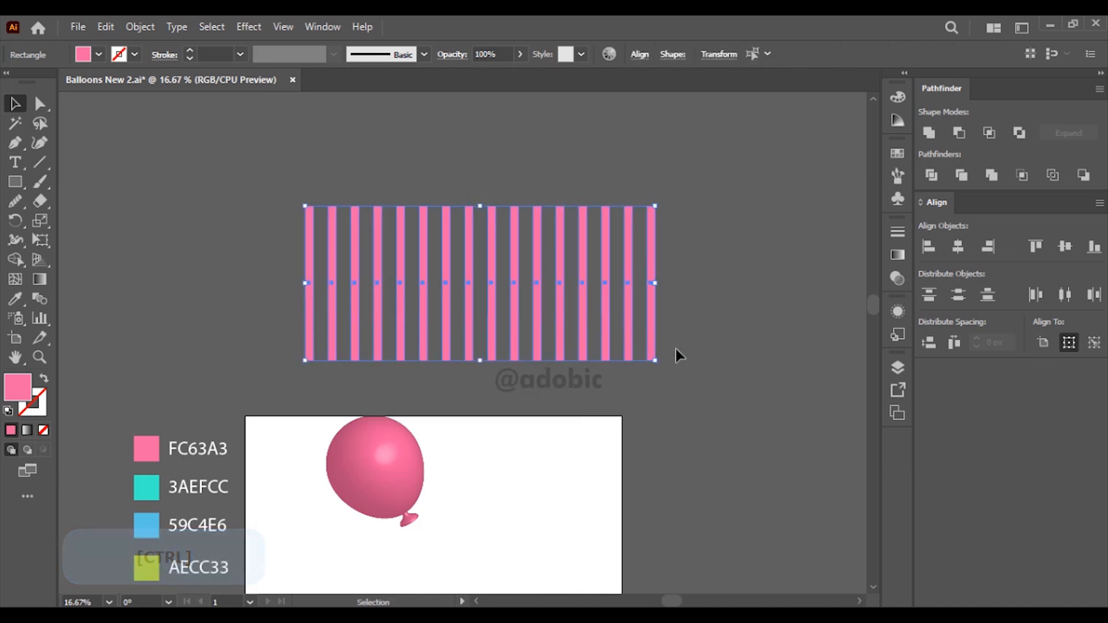
Step: Give the selected stripes a white fill and remove their stroke
click(8, 411)
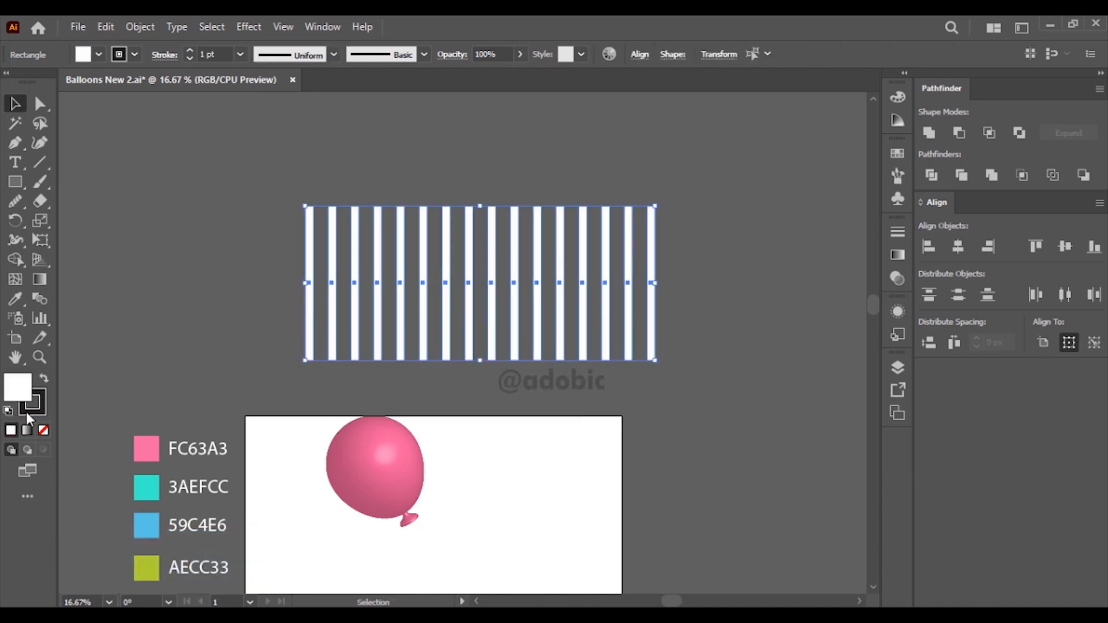
click(34, 413)
click(43, 430)
click(29, 381)
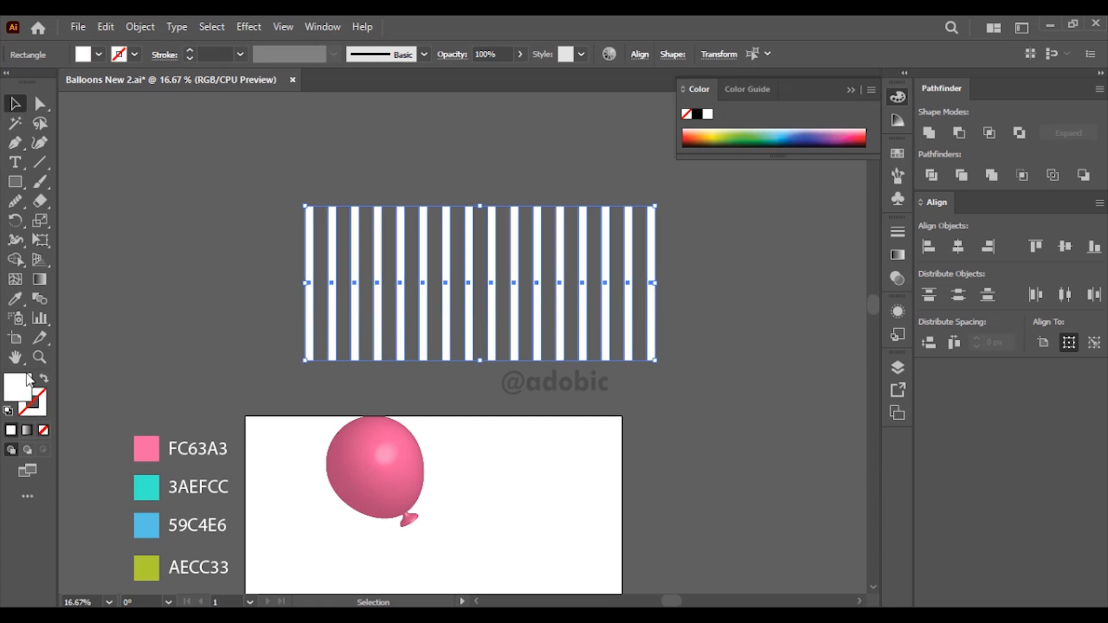
Step: Set the opacity of the selected white stripes to 25%
click(899, 255)
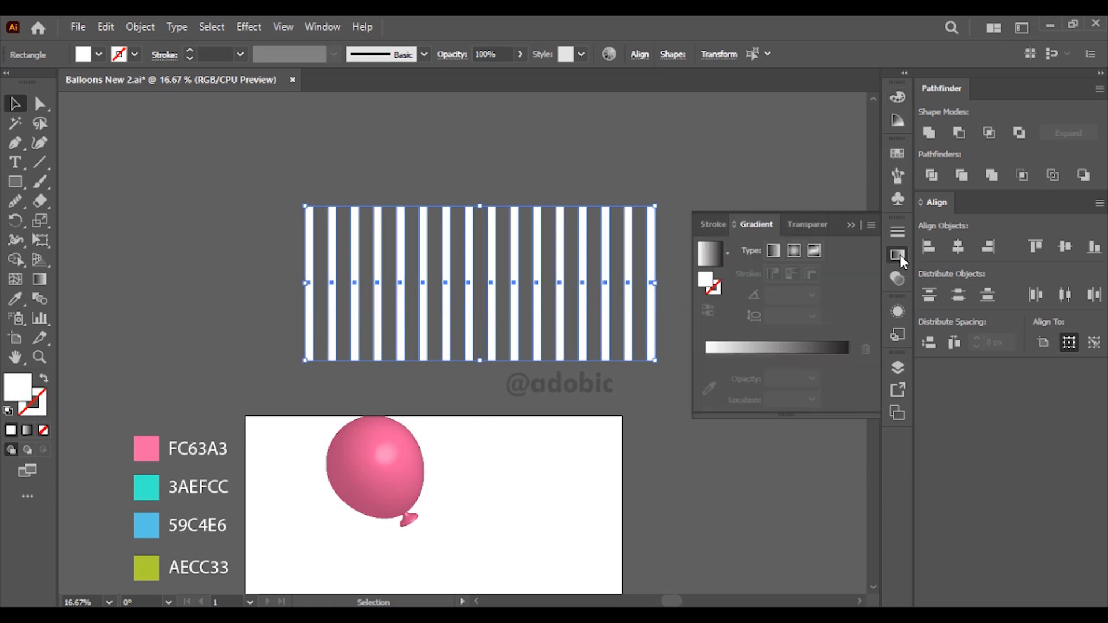
click(808, 224)
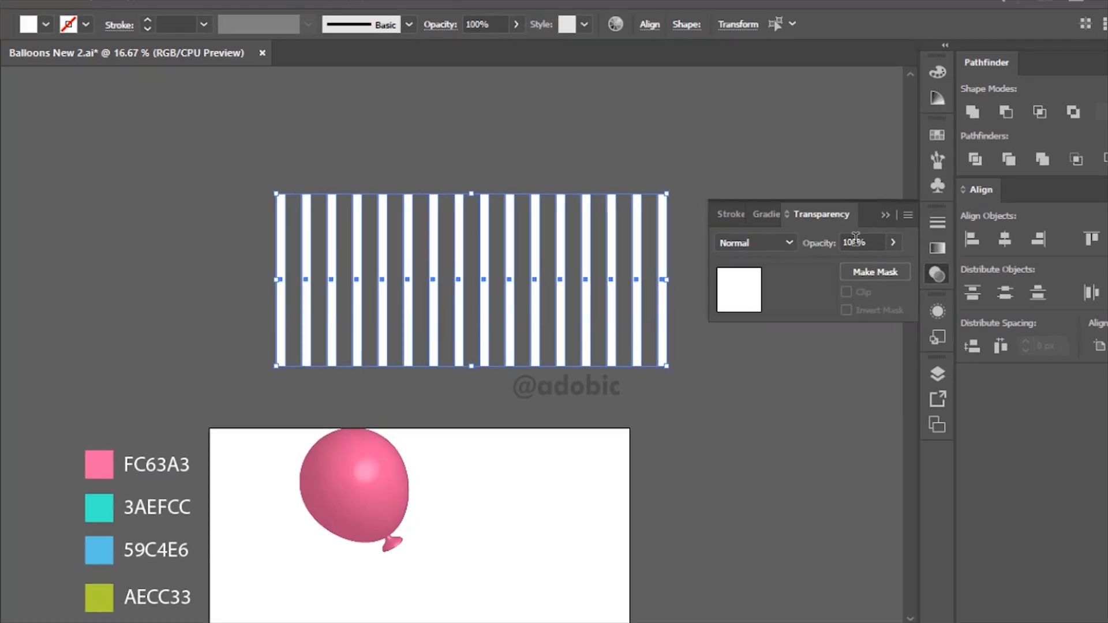
click(824, 250)
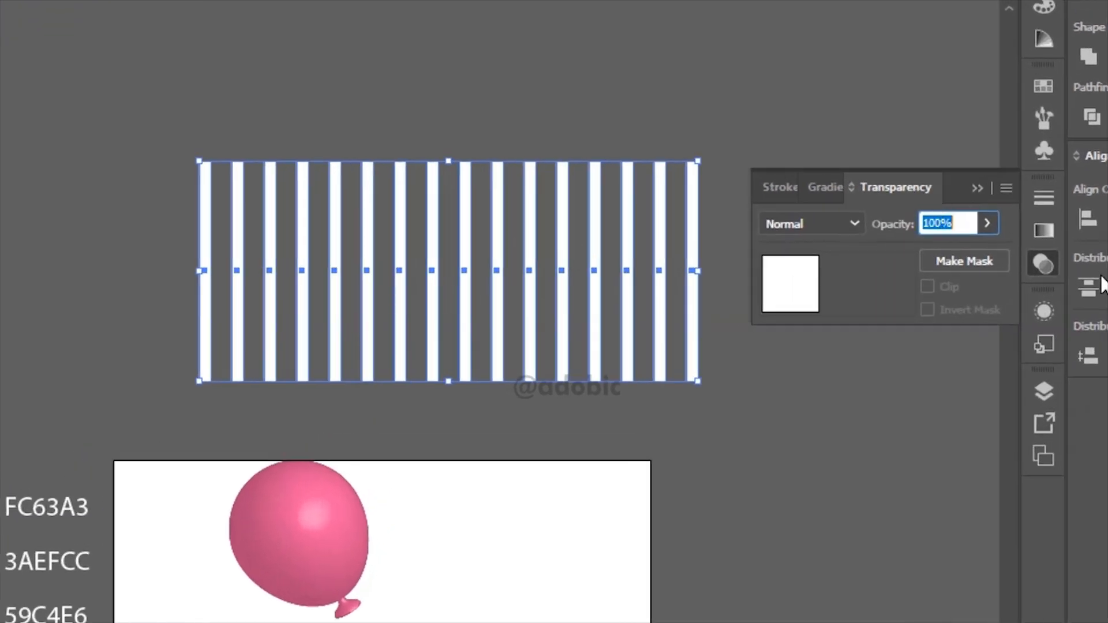
text(25)
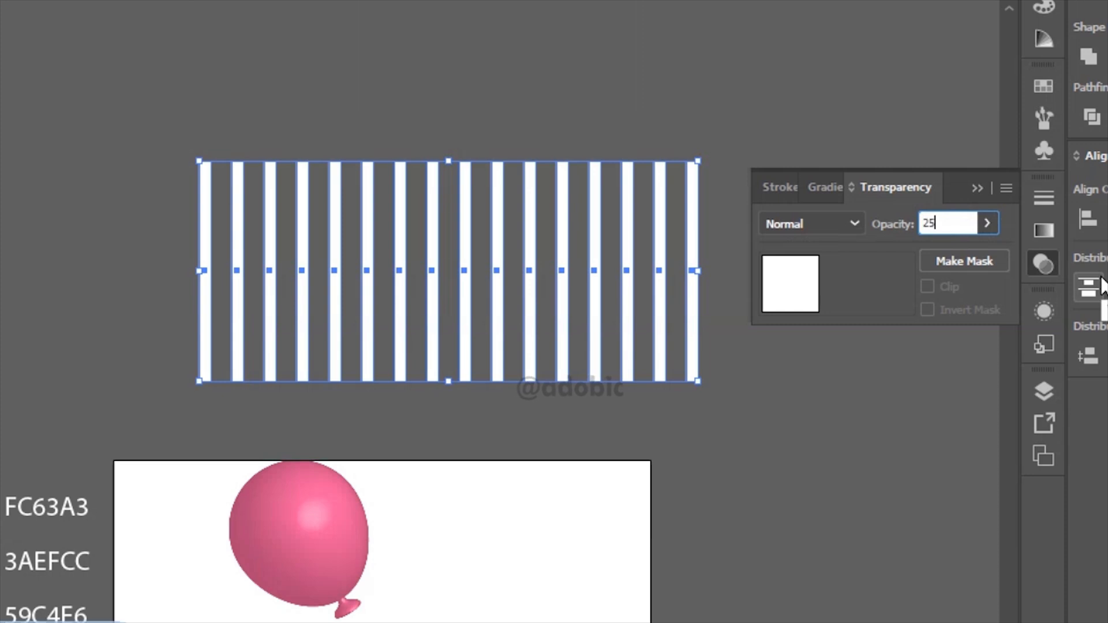
key(Return)
Step: Move the stripes down over the upper half of the balloon, bring them to the front and group them
drag(400, 297, 449, 455)
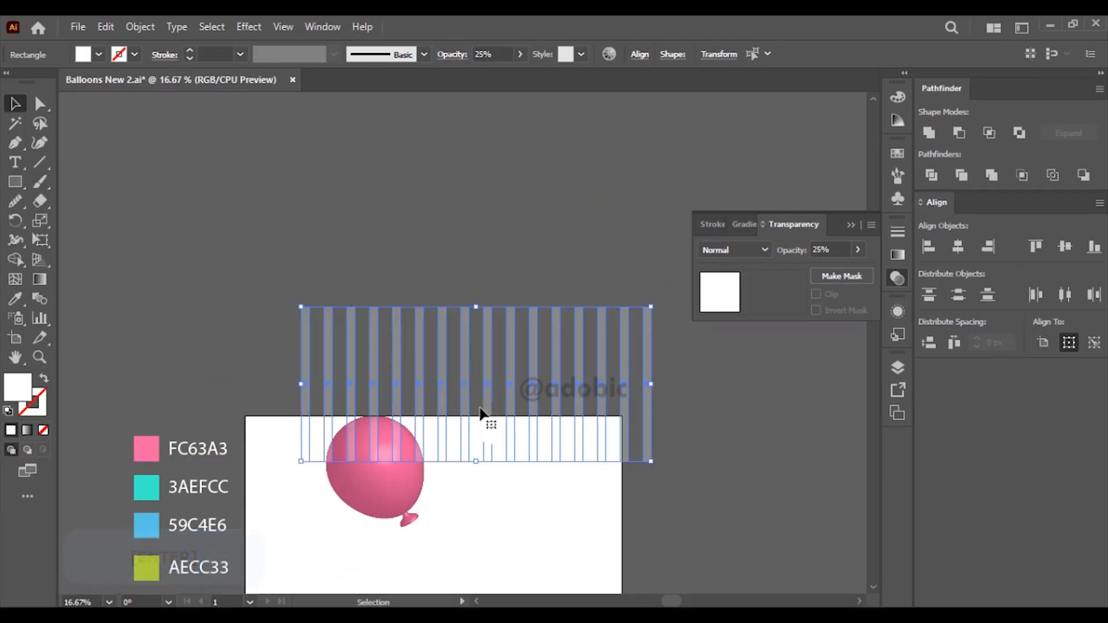
key(ctrl+shift+])
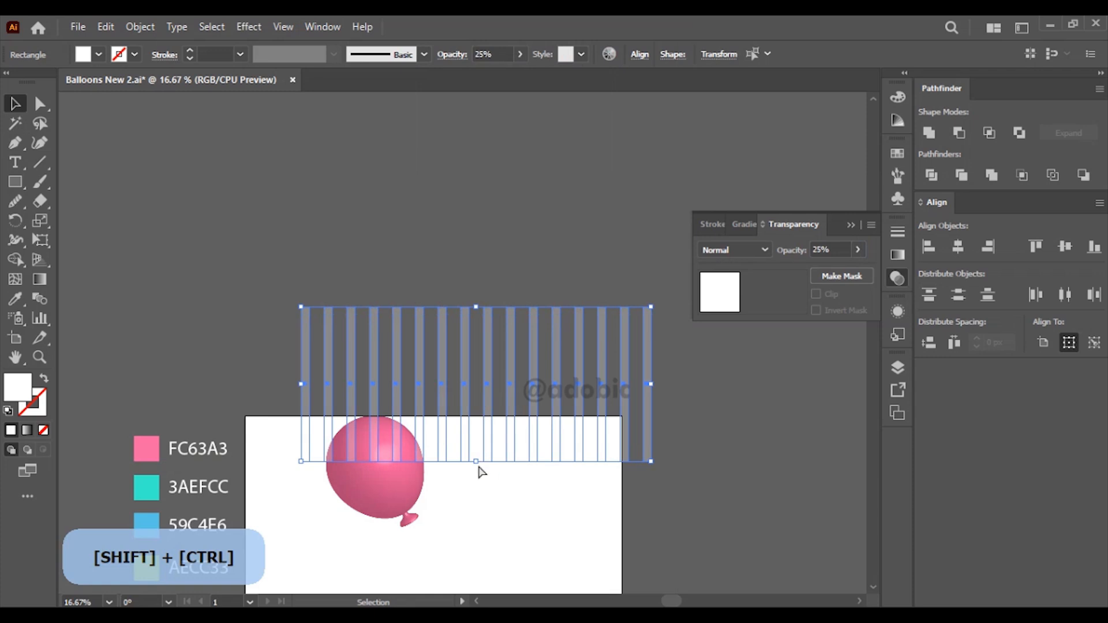
key(ctrl+g)
click(487, 480)
key(ctrl+space)
drag(273, 386, 474, 505)
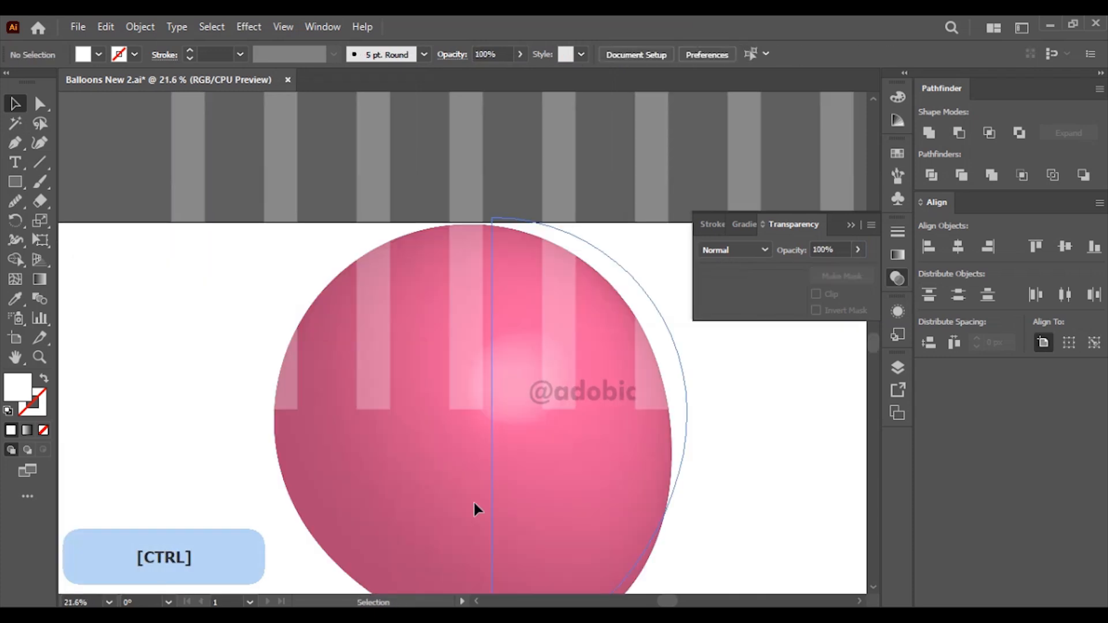
key(ctrl+0)
drag(425, 248, 437, 312)
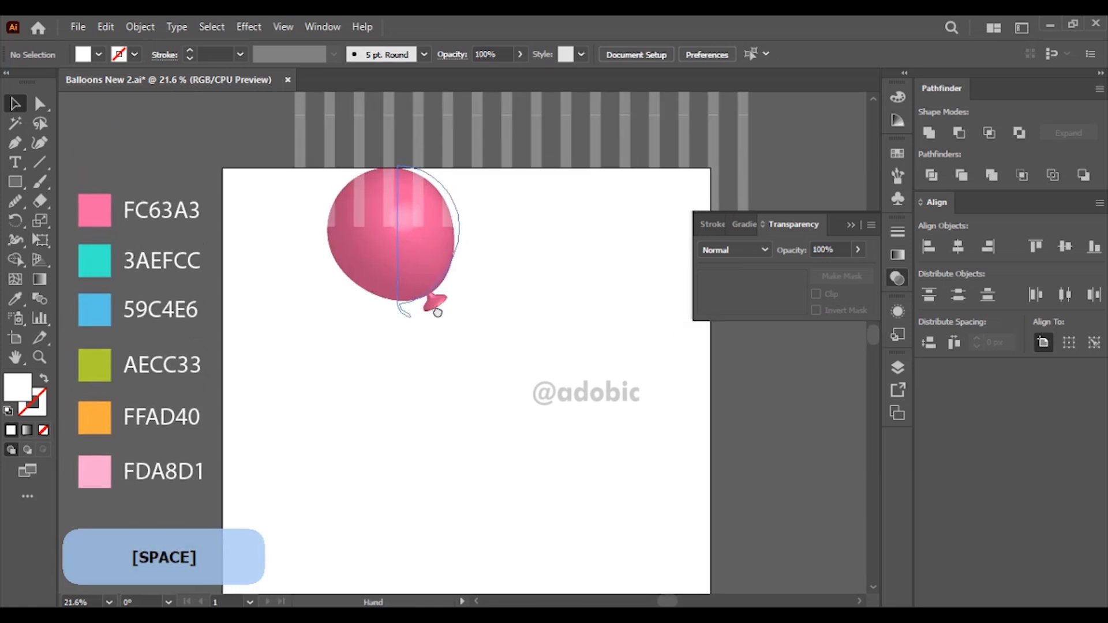
Step: Save the striped group as a dynamic symbol named Vertical Lines with export type Graphic
click(899, 200)
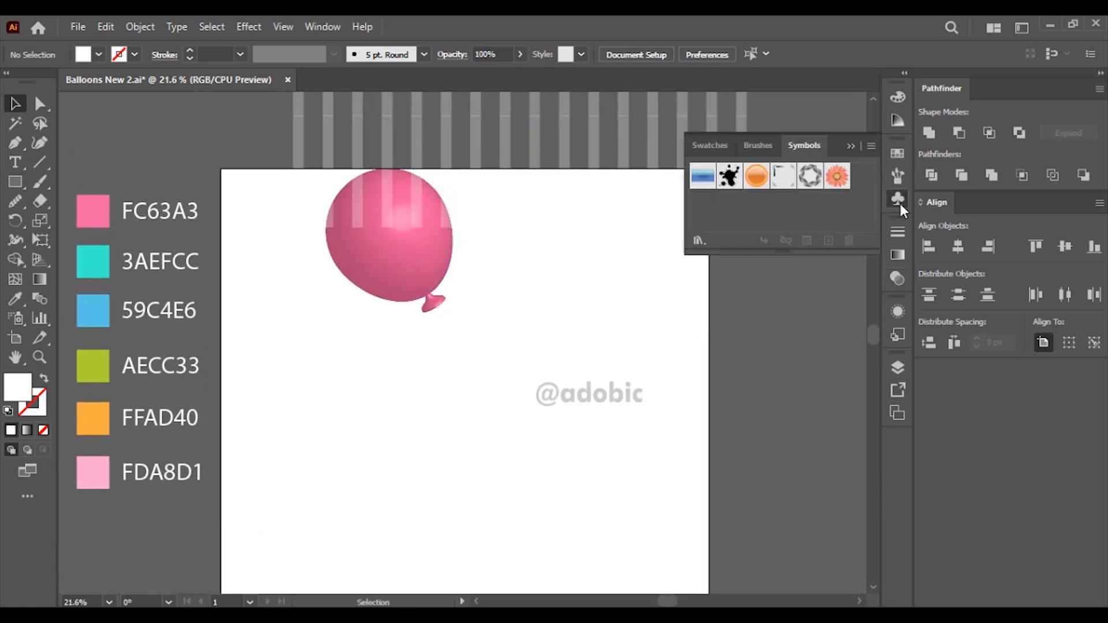
drag(624, 153, 749, 199)
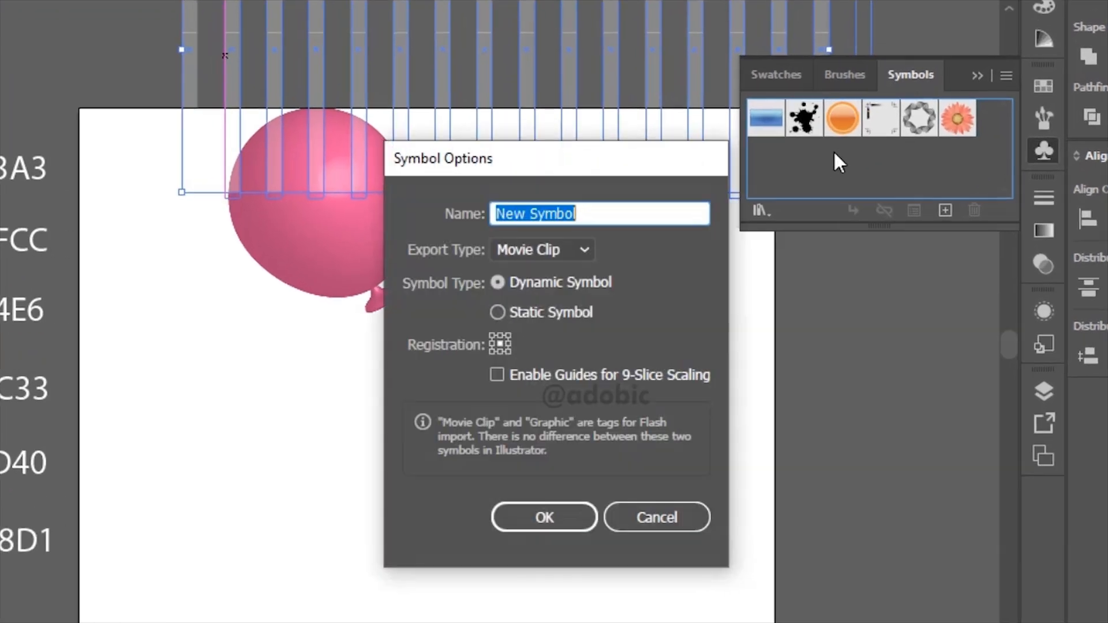
text(V)
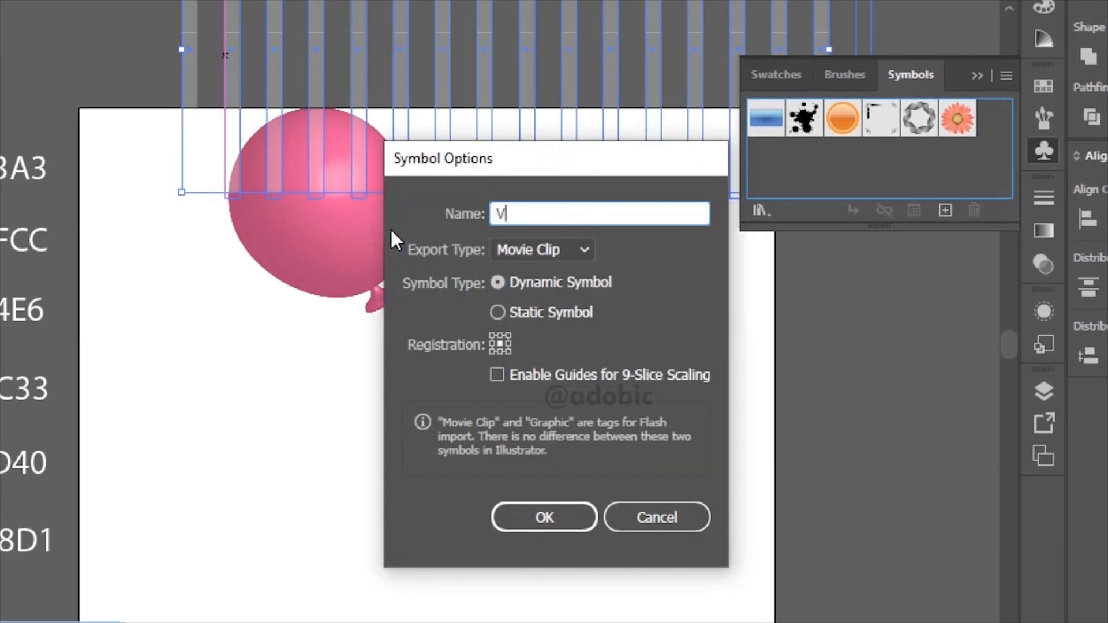
text(ertical Lines)
click(542, 251)
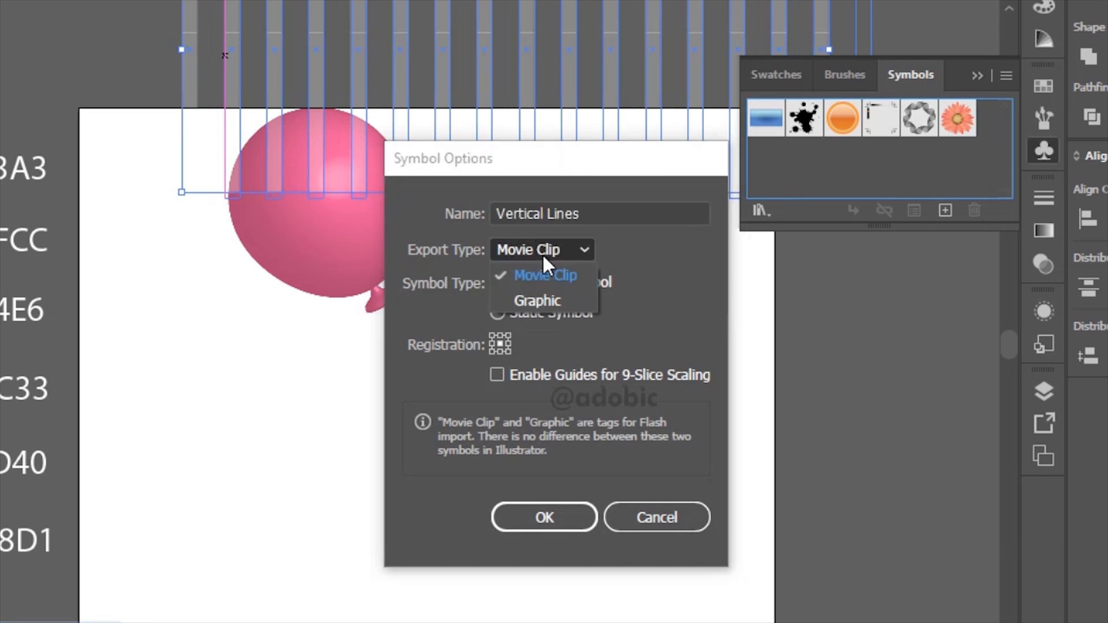
click(546, 303)
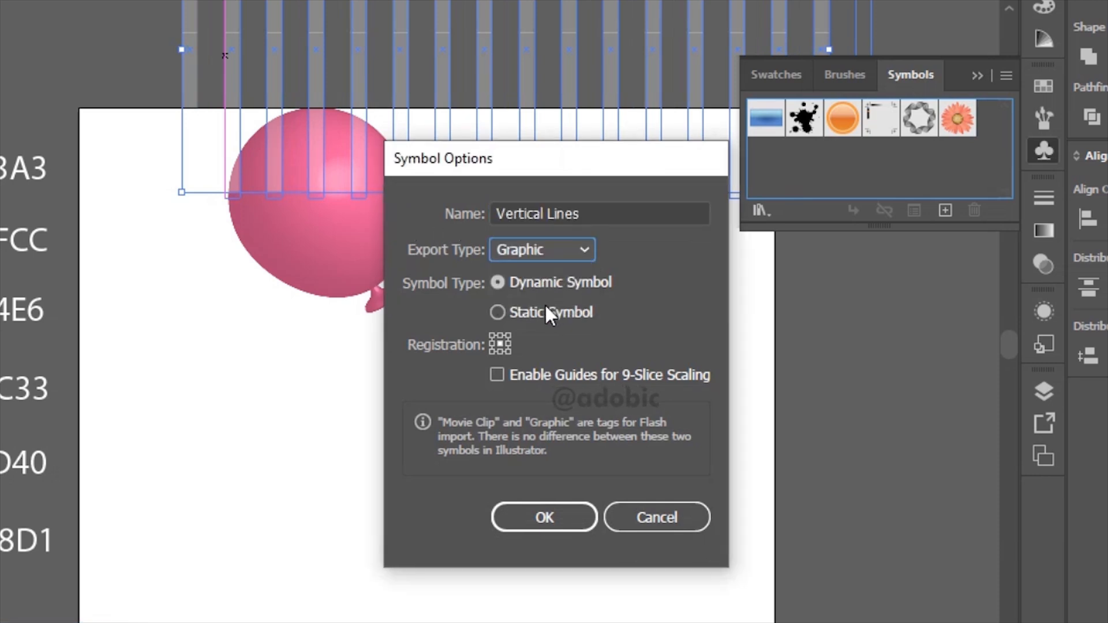
click(559, 525)
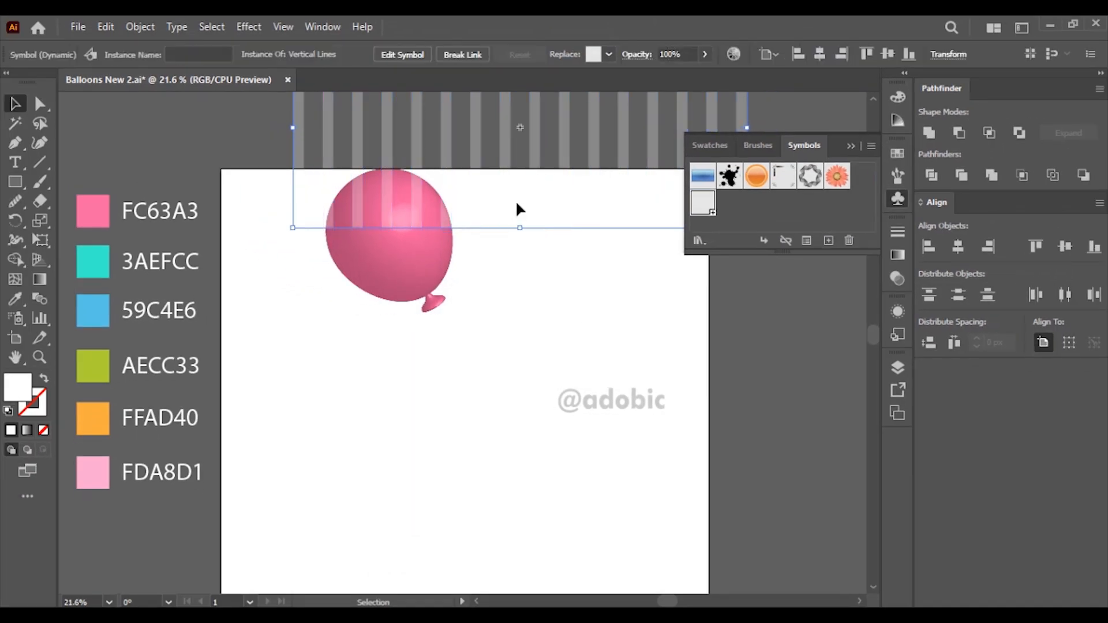
Step: Delete the stripes from the canvas and paste a copy of the balloon below and to the right of the original
key(Delete)
click(408, 230)
click(103, 28)
click(133, 103)
click(106, 28)
click(157, 124)
scroll(489, 327, down, 1)
drag(490, 330, 531, 342)
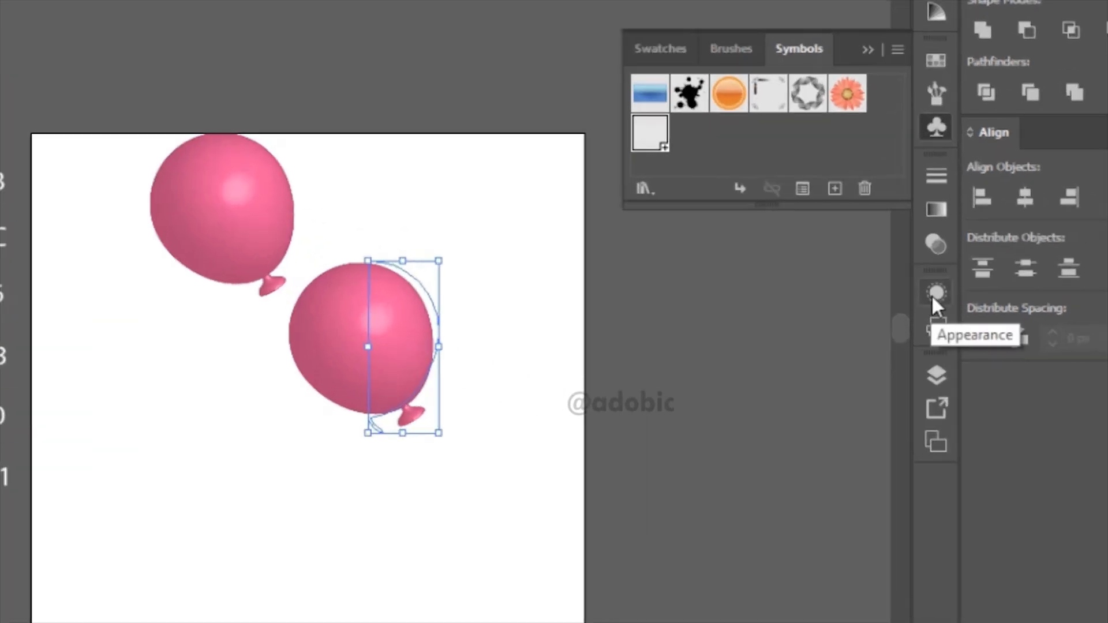
Step: Edit the copied balloon's 3D Revolve effect and map the Vertical Lines symbol onto surface 3 of 3
click(896, 313)
drag(897, 363, 895, 415)
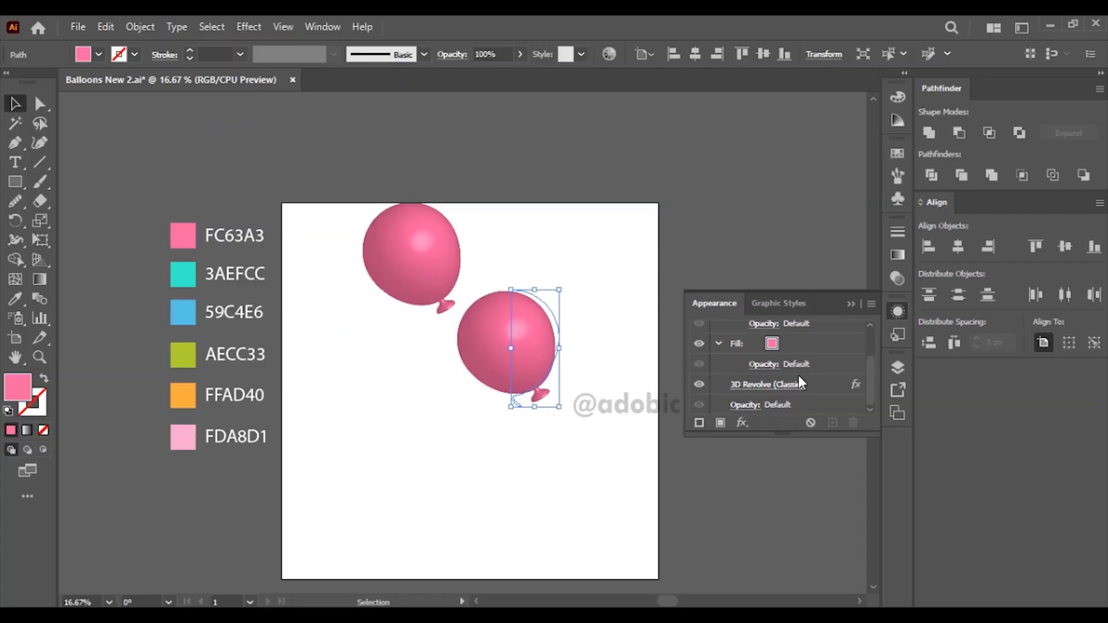
click(799, 378)
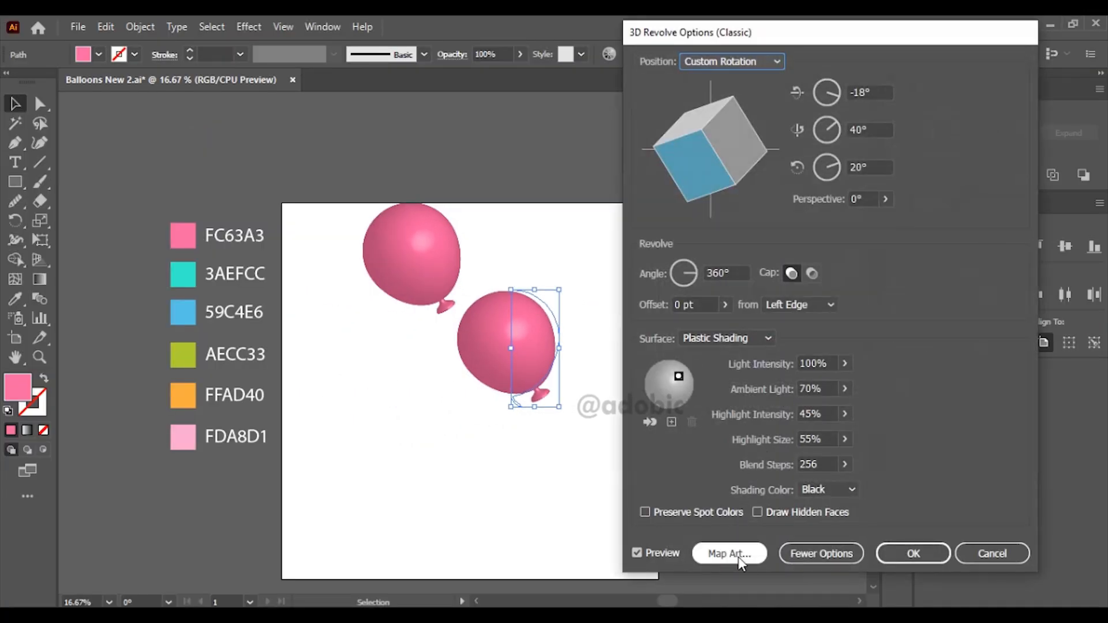
click(739, 557)
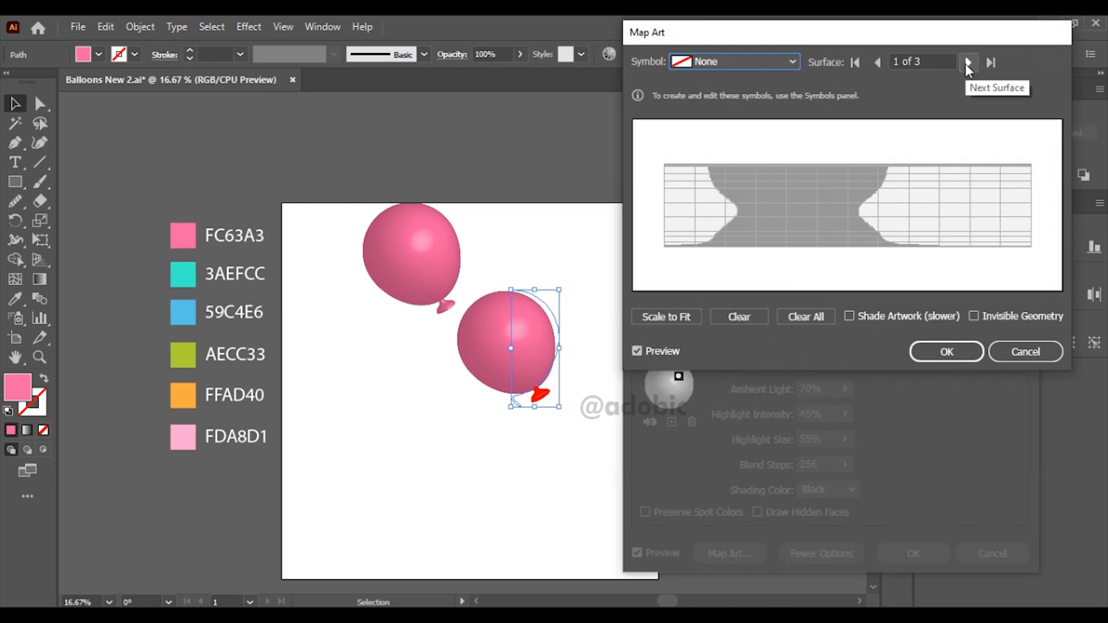
click(967, 62)
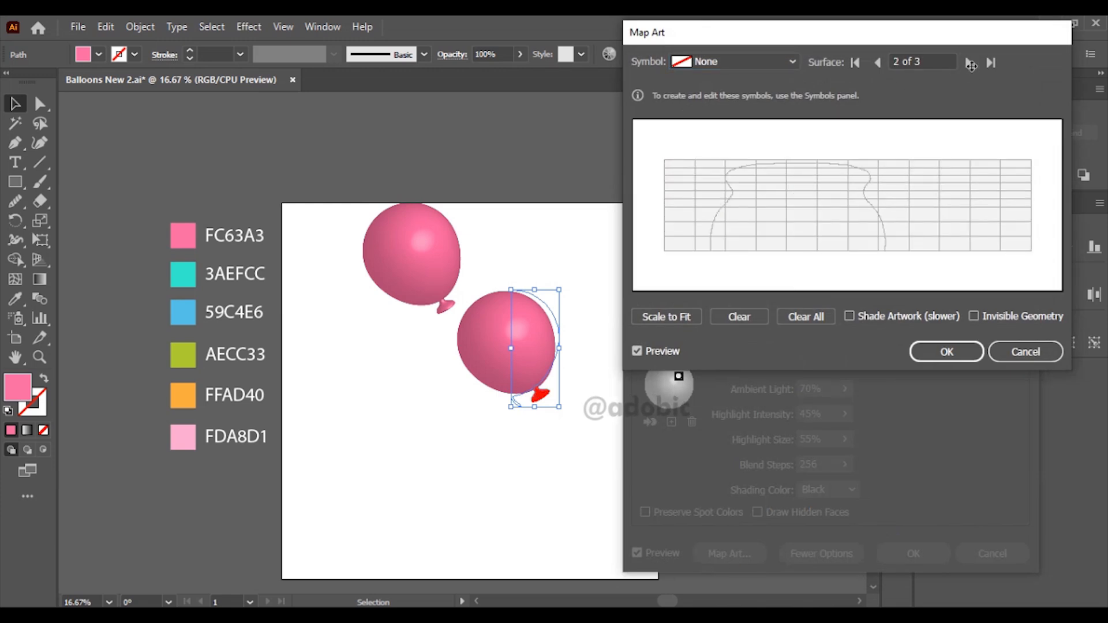
click(969, 63)
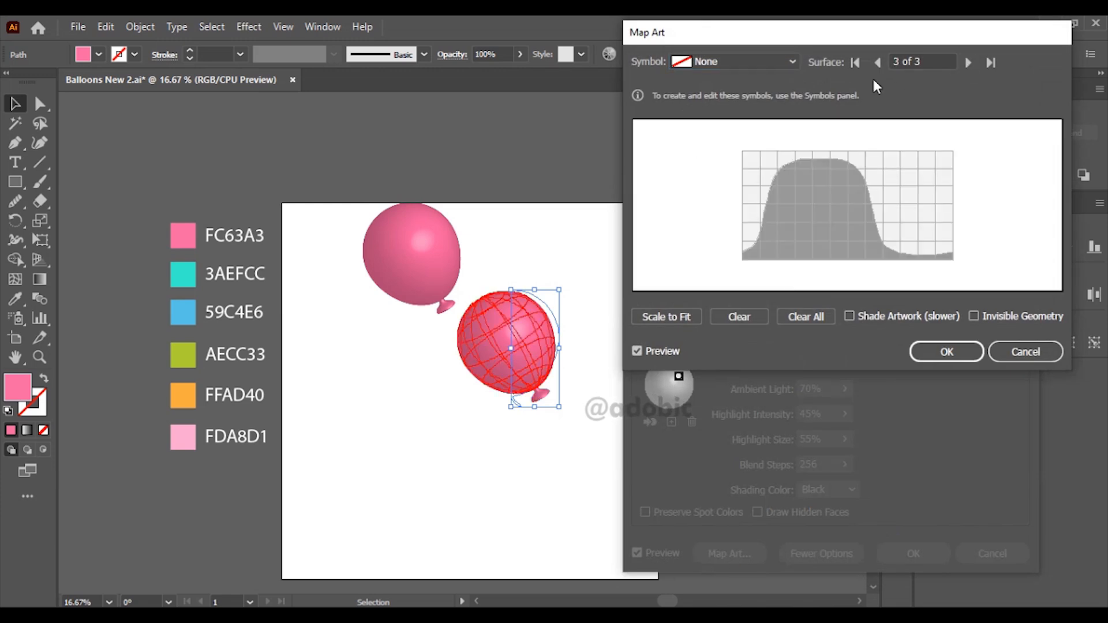
click(744, 61)
click(743, 213)
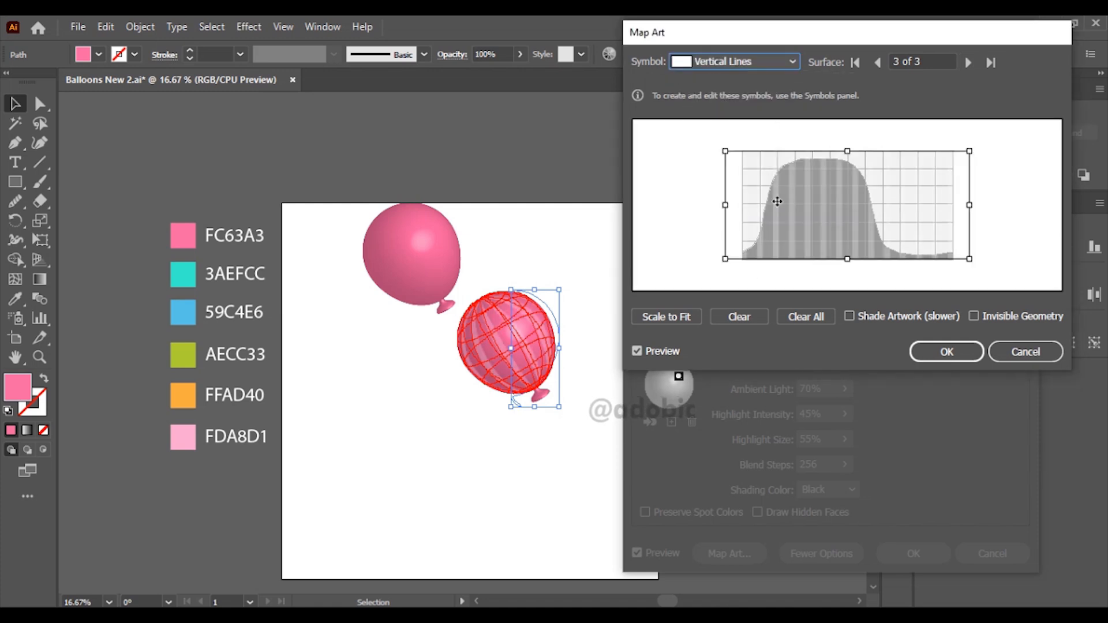
Step: Narrow the mapped stripes from both sides to the width of the surface grid, apply the effect and deselect the balloon
drag(726, 206, 746, 217)
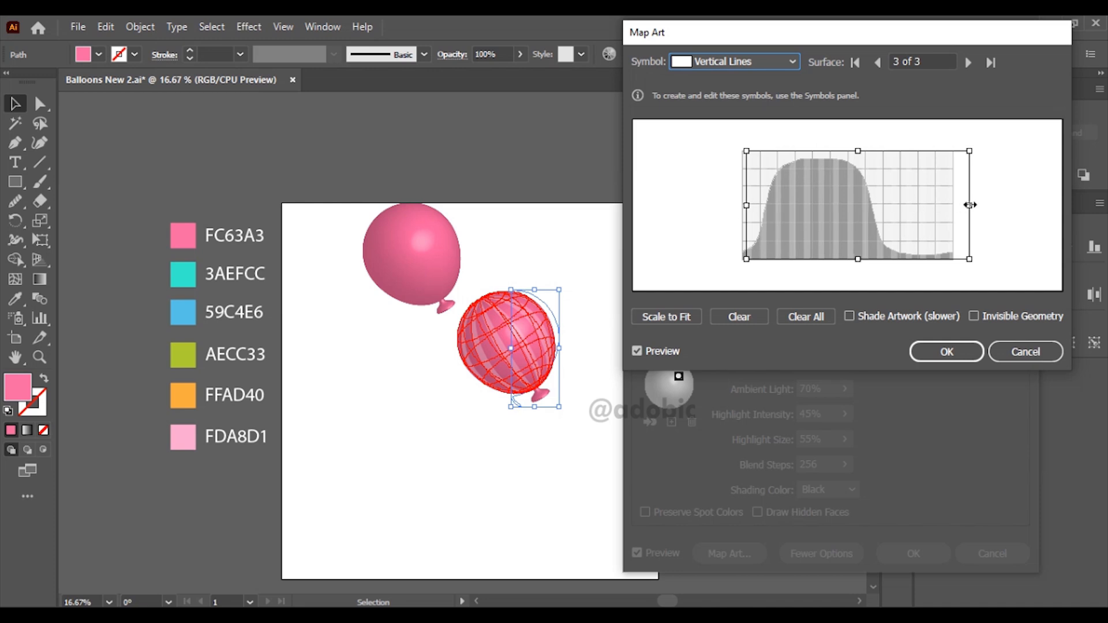
drag(970, 205, 948, 205)
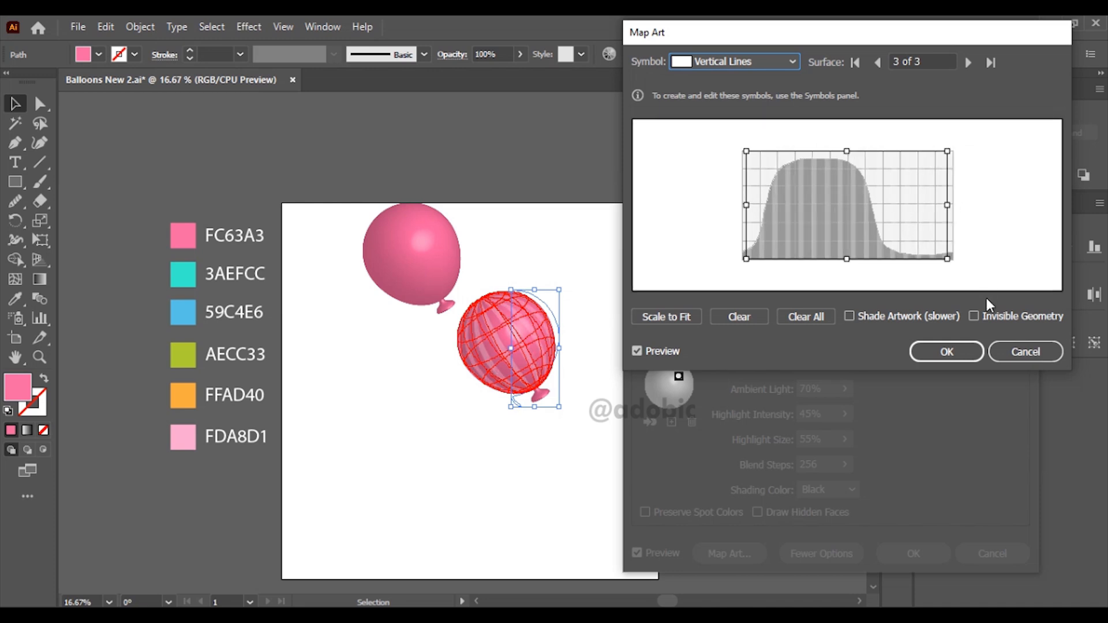
click(947, 350)
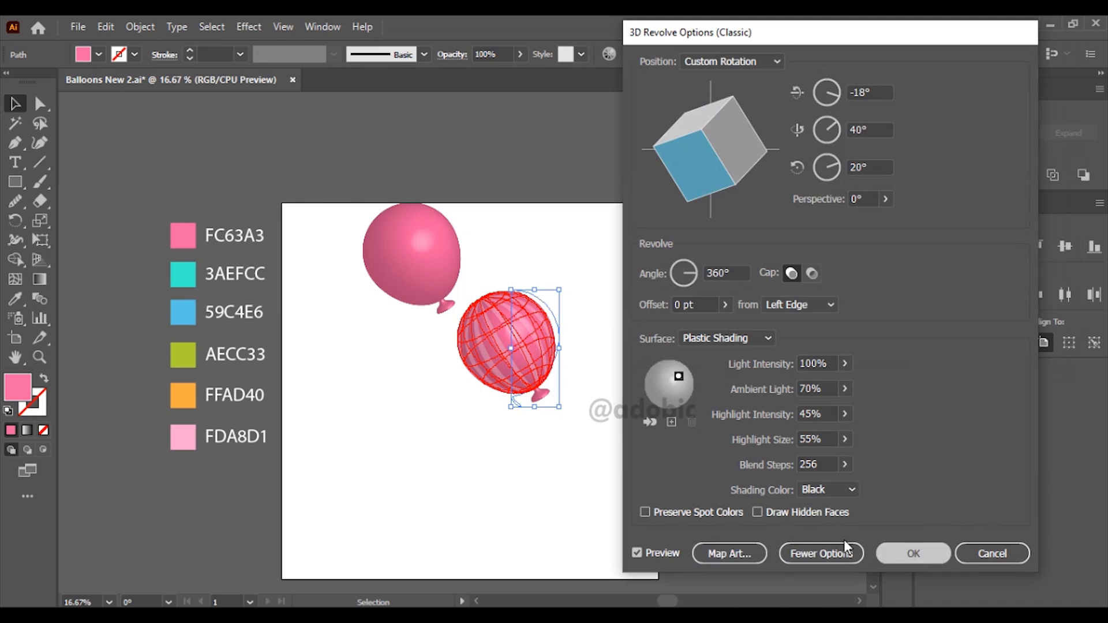
click(913, 553)
click(611, 431)
Step: Duplicate the striped pink balloon down and to the left, and recolor the copy with the teal 3AEFCC swatch
key(ctrl+space)
drag(115, 201, 694, 504)
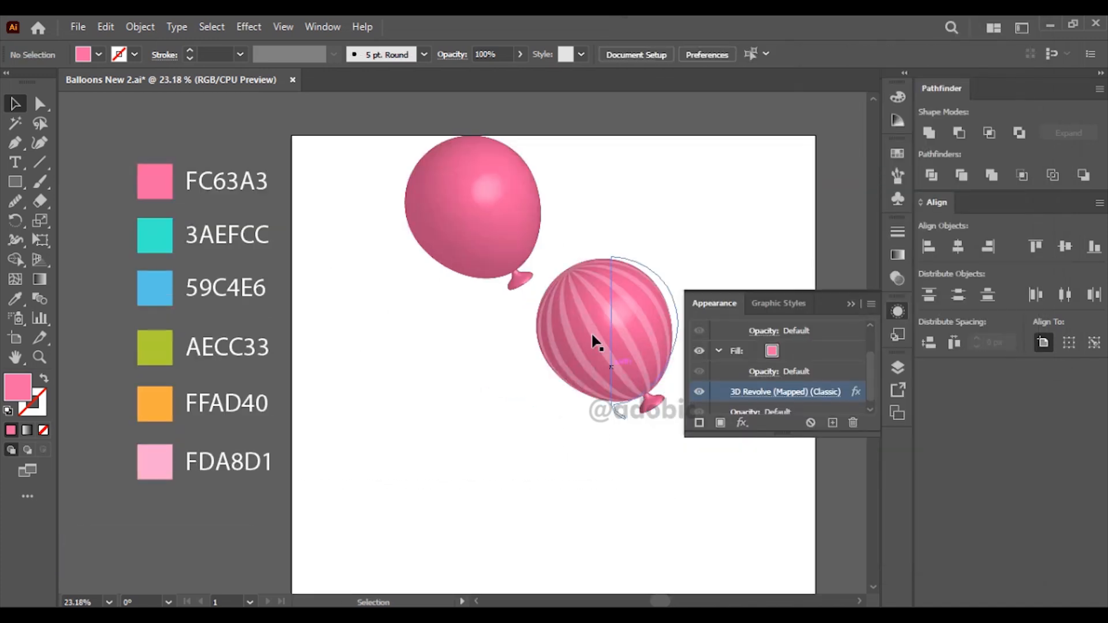
click(624, 344)
drag(623, 335, 465, 387)
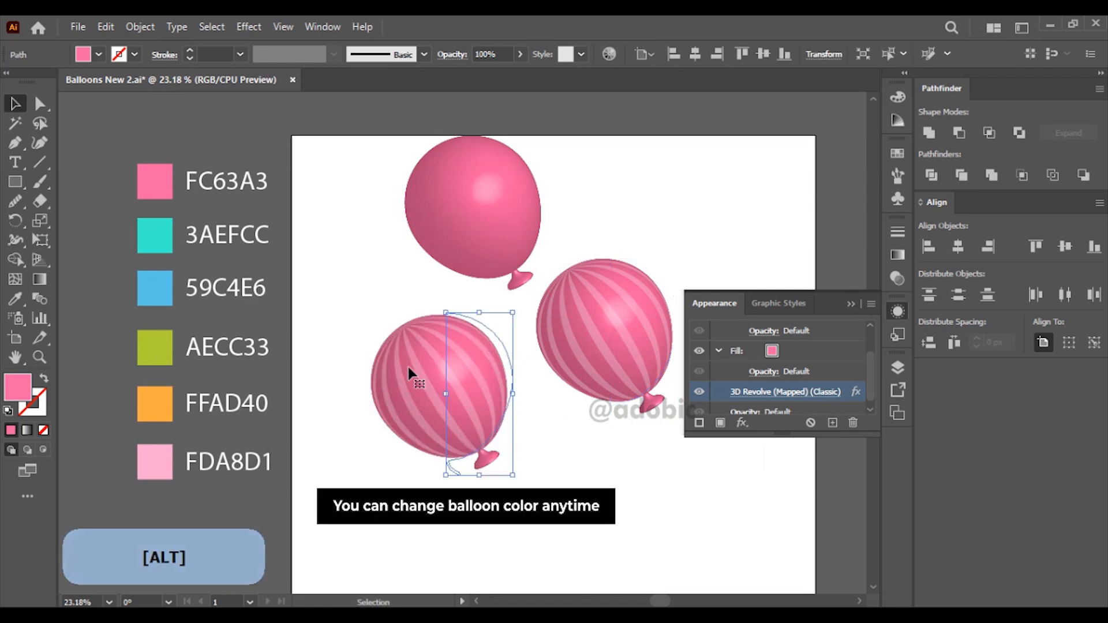
key(i)
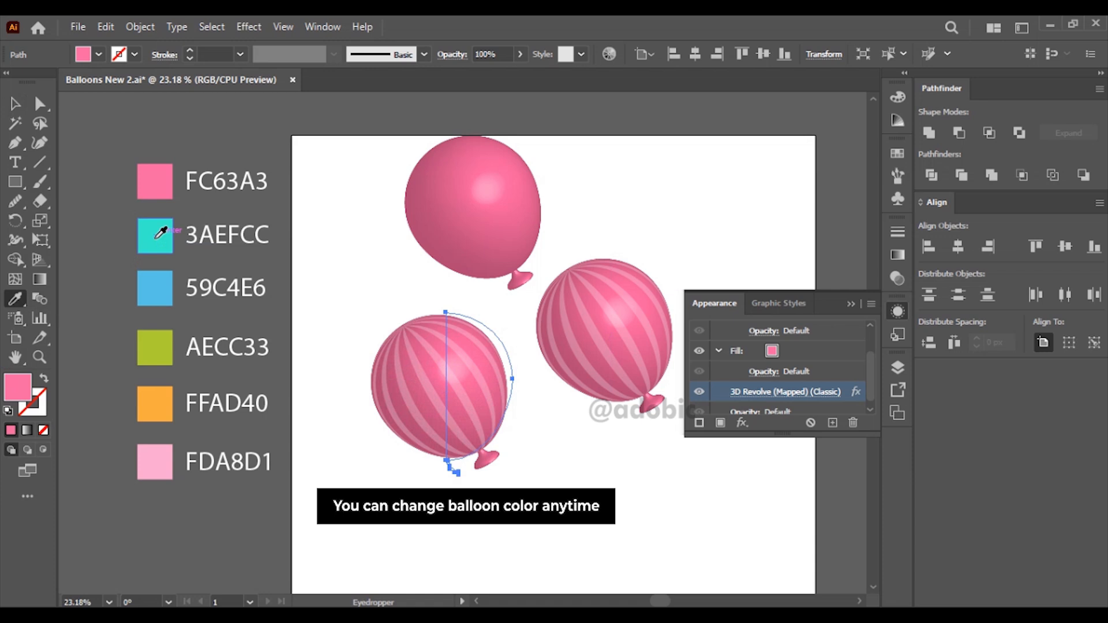
click(161, 233)
key(v)
click(309, 284)
Step: Duplicate the teal balloon to the artboard's lower-left edge and recolor the copy with the blue 59C4E6 swatch
drag(338, 303, 334, 193)
click(448, 271)
drag(447, 271, 350, 425)
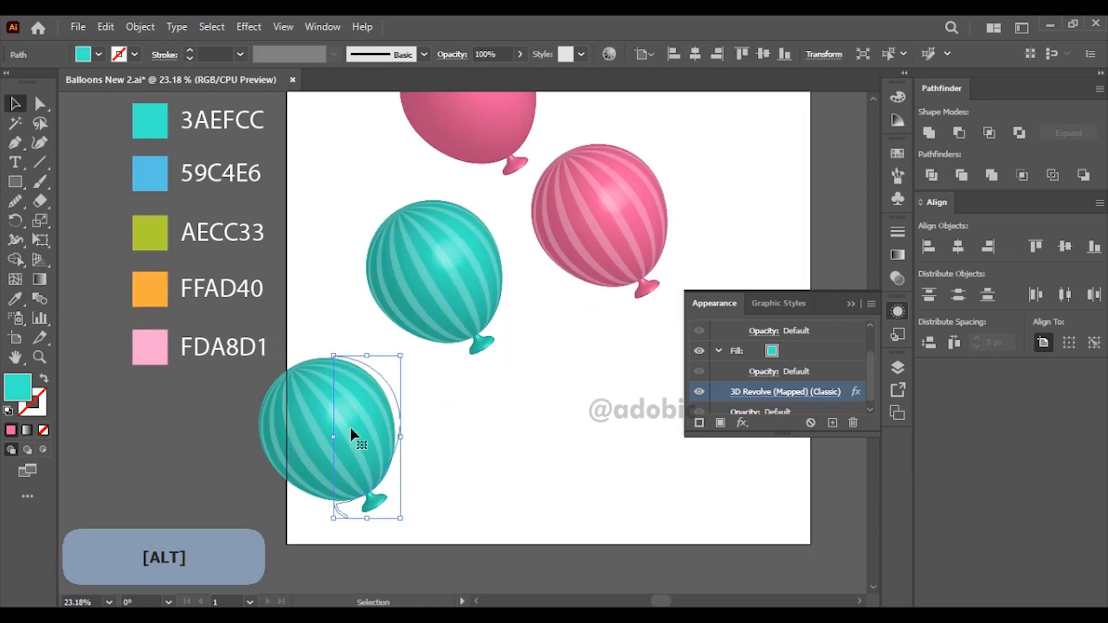
key(i)
click(150, 173)
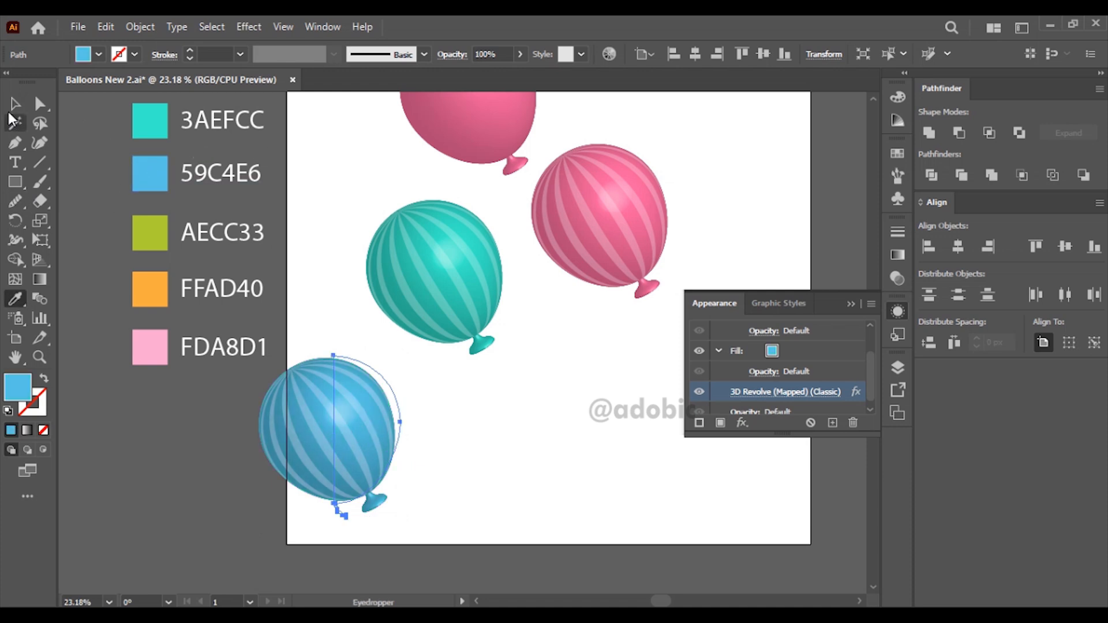
click(14, 106)
Step: Edit the blue balloon's 3D Revolve map art and rotate the Vertical Lines symbol on surface 3 of 3 by 90 degrees
click(734, 388)
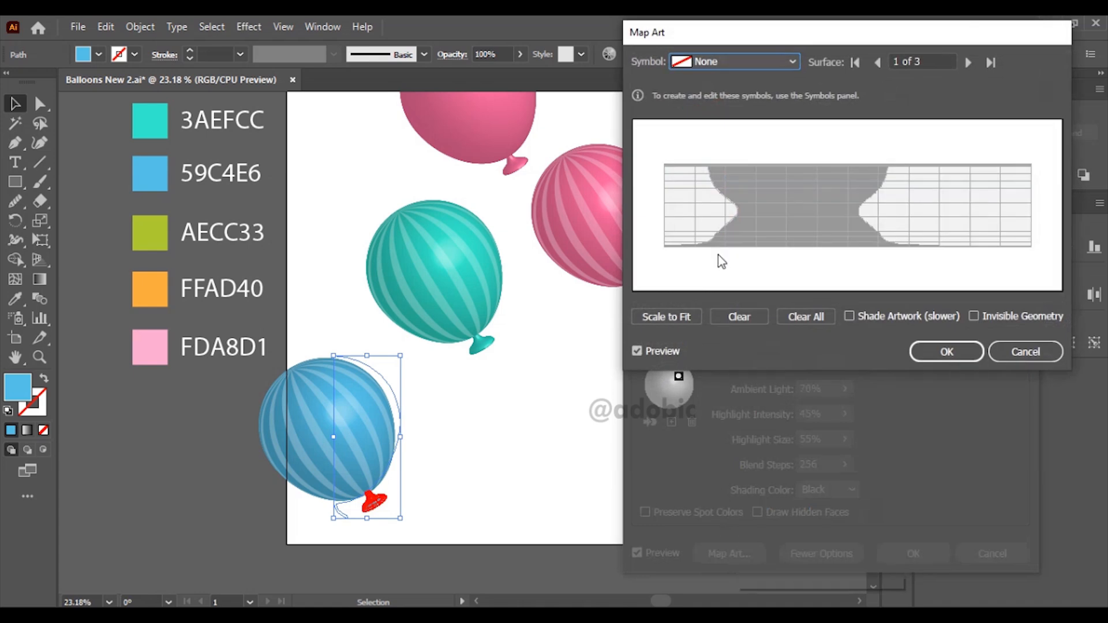
click(968, 62)
click(968, 62)
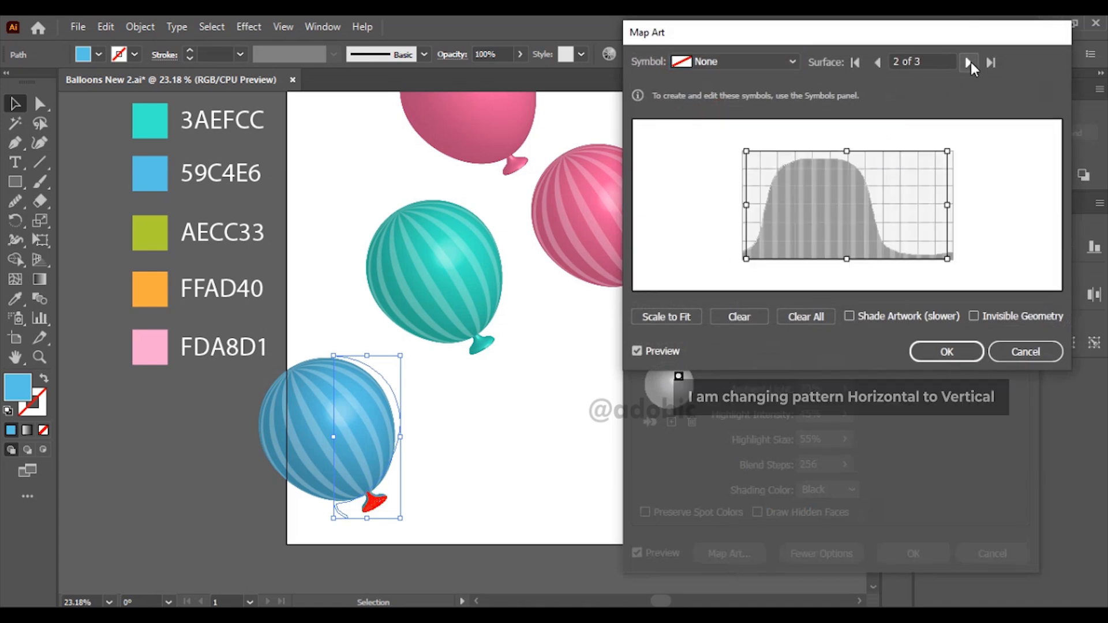
drag(953, 250, 849, 123)
Step: Widen the rotated stripes past both sides of the surface grid and apply the mapping and the 3D Revolve effect
drag(793, 205, 738, 205)
drag(970, 206, 967, 206)
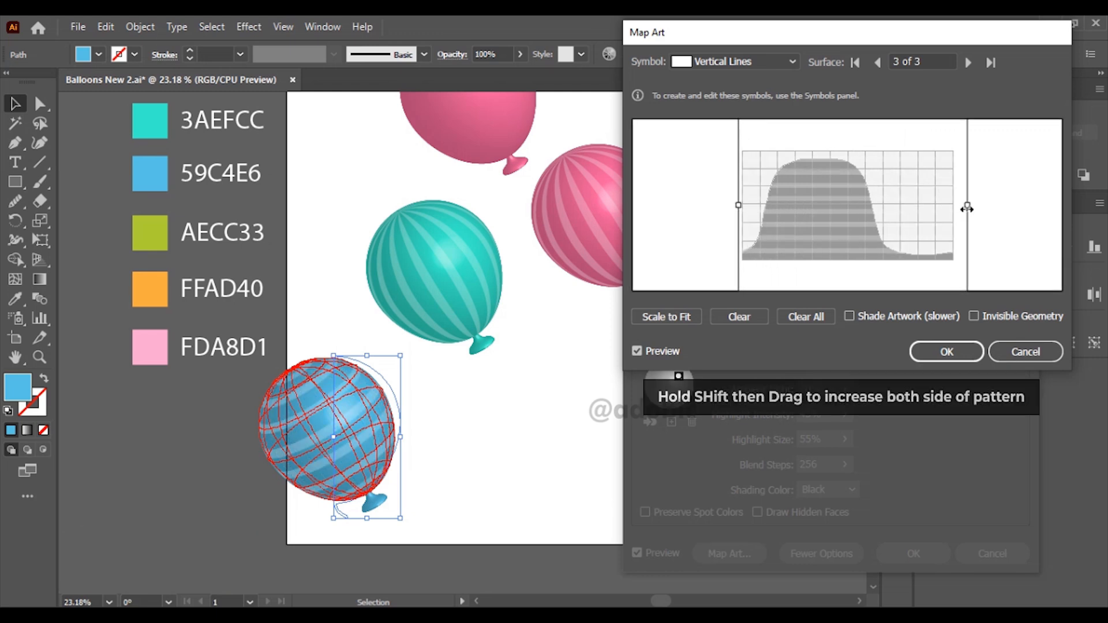
drag(739, 207, 701, 214)
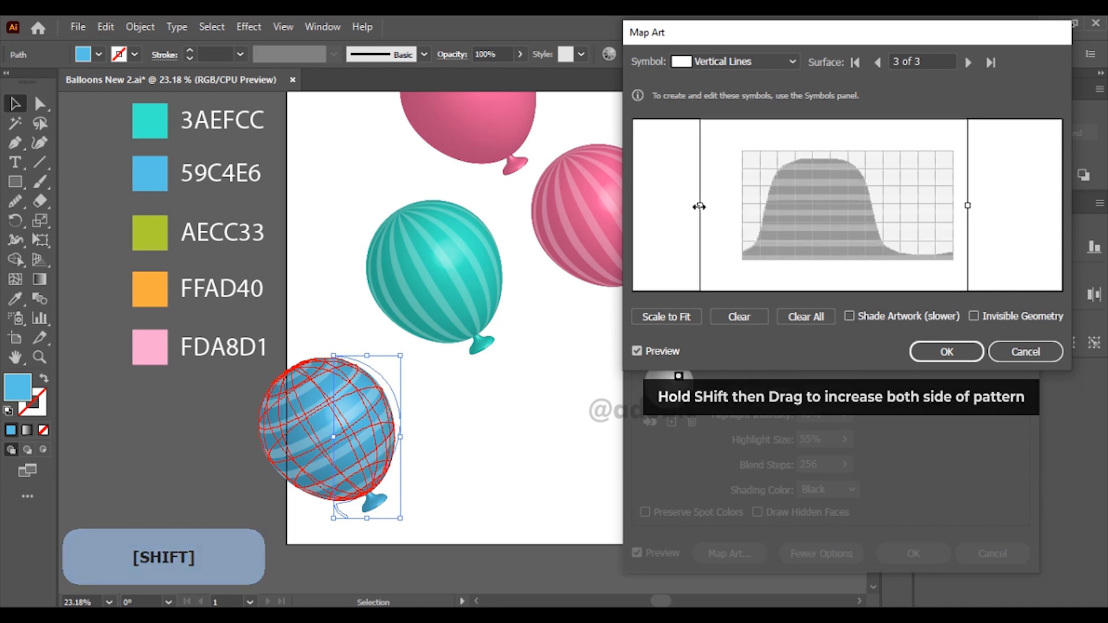
click(958, 348)
click(911, 552)
Step: Duplicate the blue striped balloon horizontally to the right of the original and deselect it
drag(465, 395, 416, 327)
click(322, 356)
drag(323, 356, 450, 354)
drag(534, 397, 563, 371)
click(578, 378)
Step: Draw a circle about 53 px in diameter below the artboard and give it a white fill without a stroke
drag(370, 333, 403, 310)
drag(15, 181, 93, 217)
drag(260, 493, 267, 499)
click(15, 104)
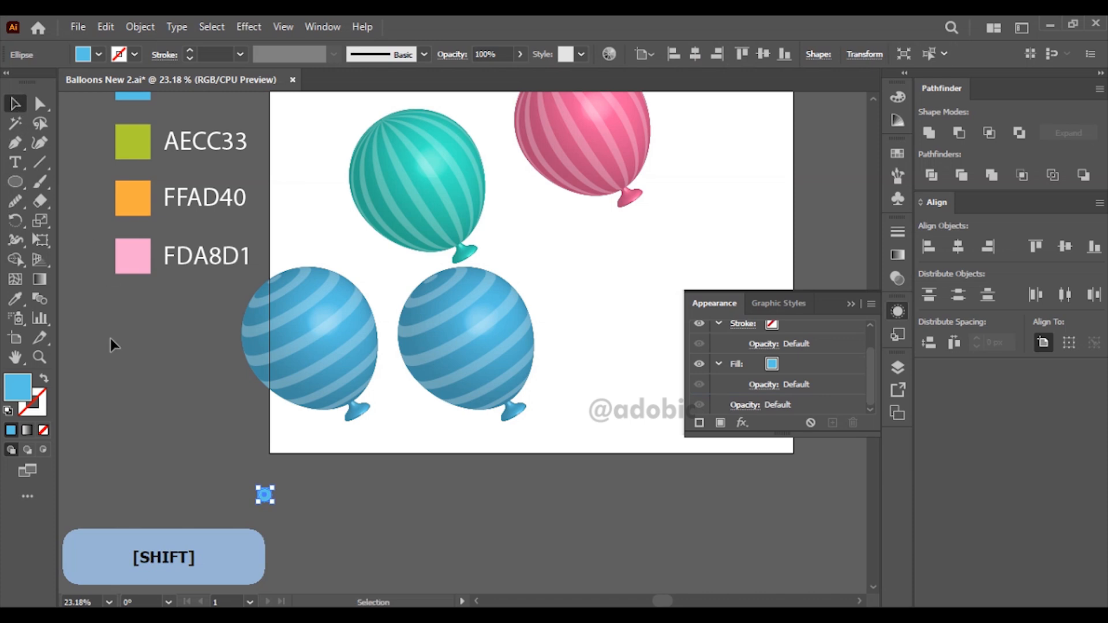
click(8, 411)
click(38, 409)
click(44, 430)
click(16, 388)
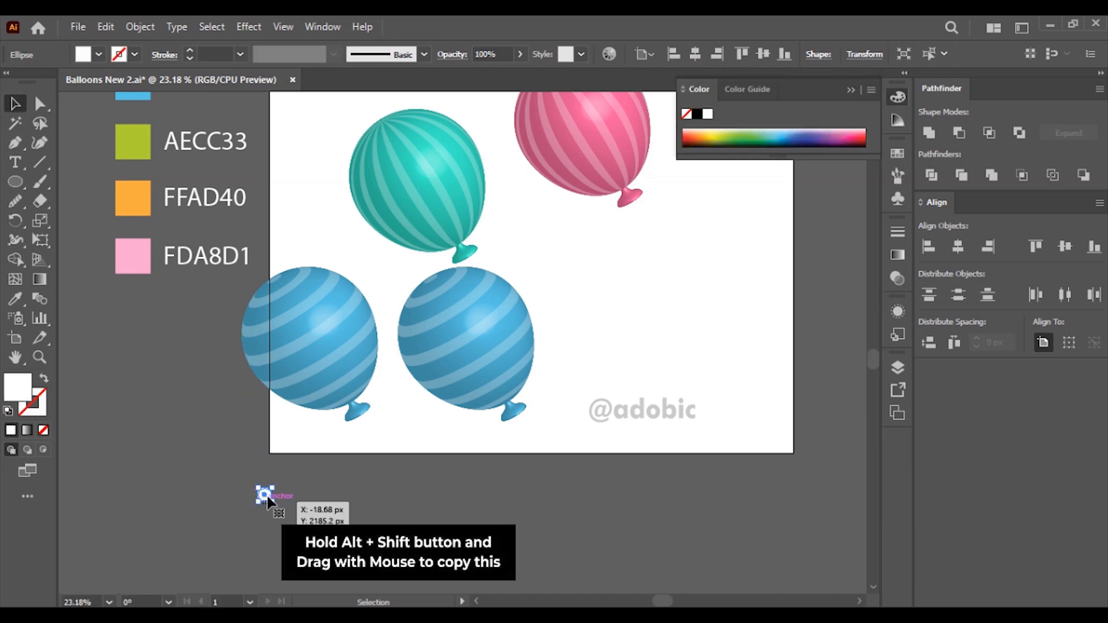
Step: Repeat the white circle to the right at even spacing to build a horizontal row of dots
drag(267, 500, 299, 500)
key(ctrl+d)
key(ctrl+d)
key(ctrl+d)
key(ctrl+d)
key(ctrl+d)
key(ctrl+d)
Step: Make a second row of nine circles below the row of ten, and group each row separately
key(ctrl+d)
drag(512, 528, 324, 475)
key(ctrl+d)
click(566, 491)
key(ctrl+g)
drag(588, 458, 265, 440)
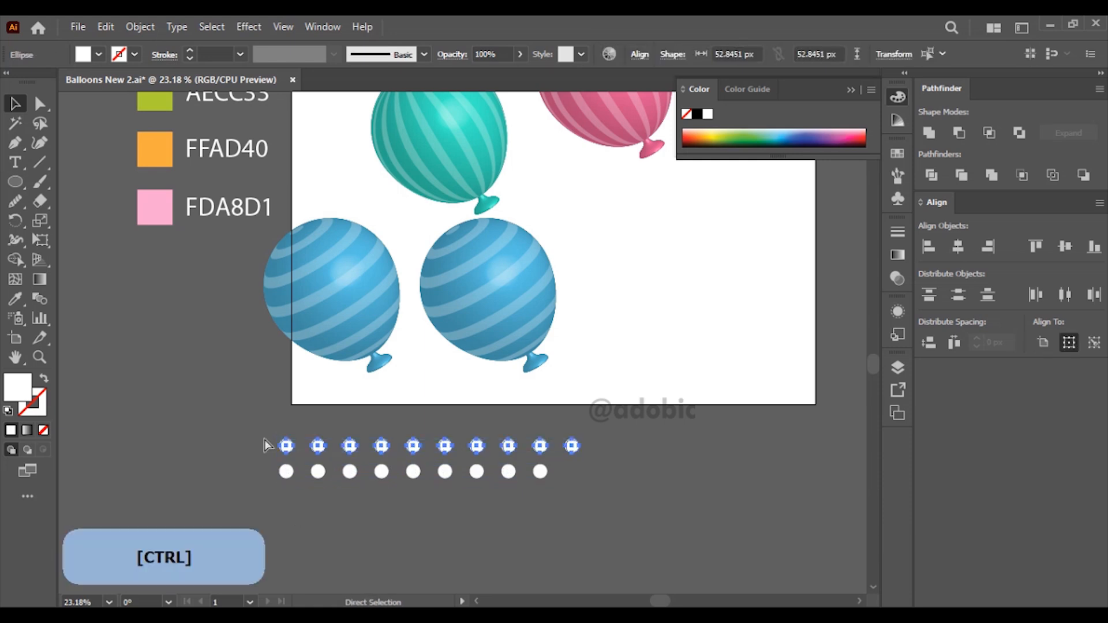
key(ctrl+g)
Step: Center the two dot rows horizontally on each other and repeat the pair downward to make six staggered rows
shift+click(349, 472)
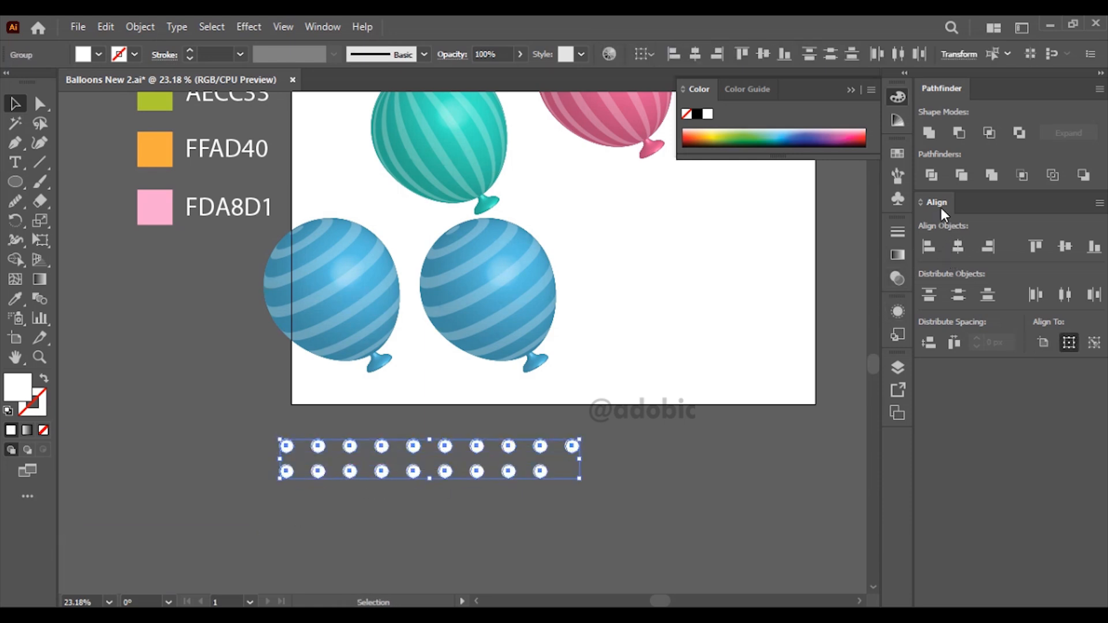
click(955, 248)
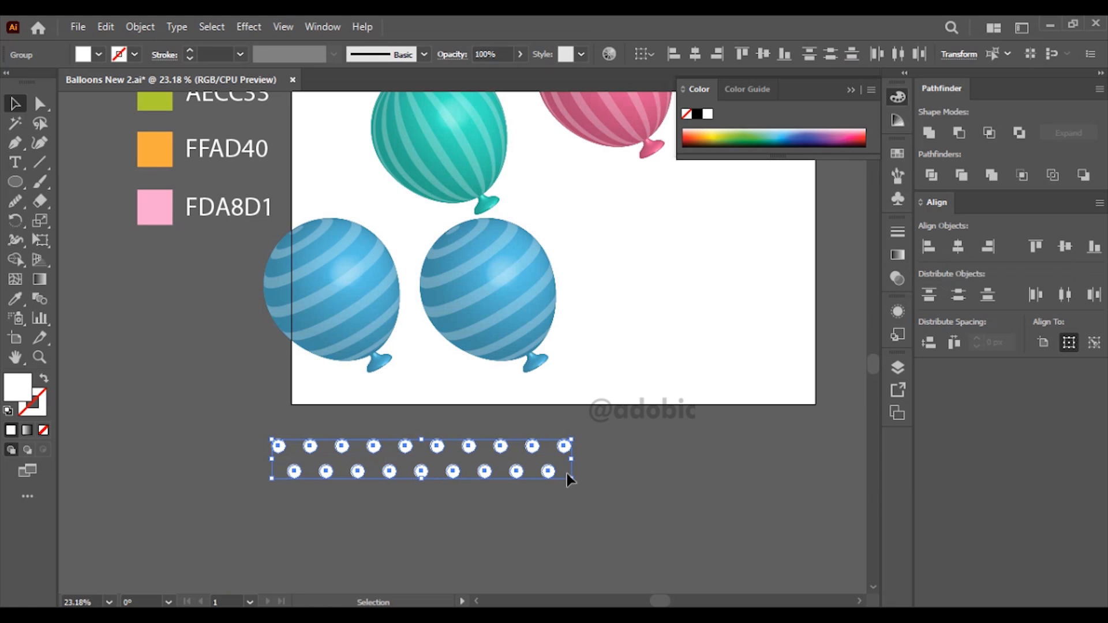
drag(559, 476, 562, 530)
key(ctrl+d)
click(598, 468)
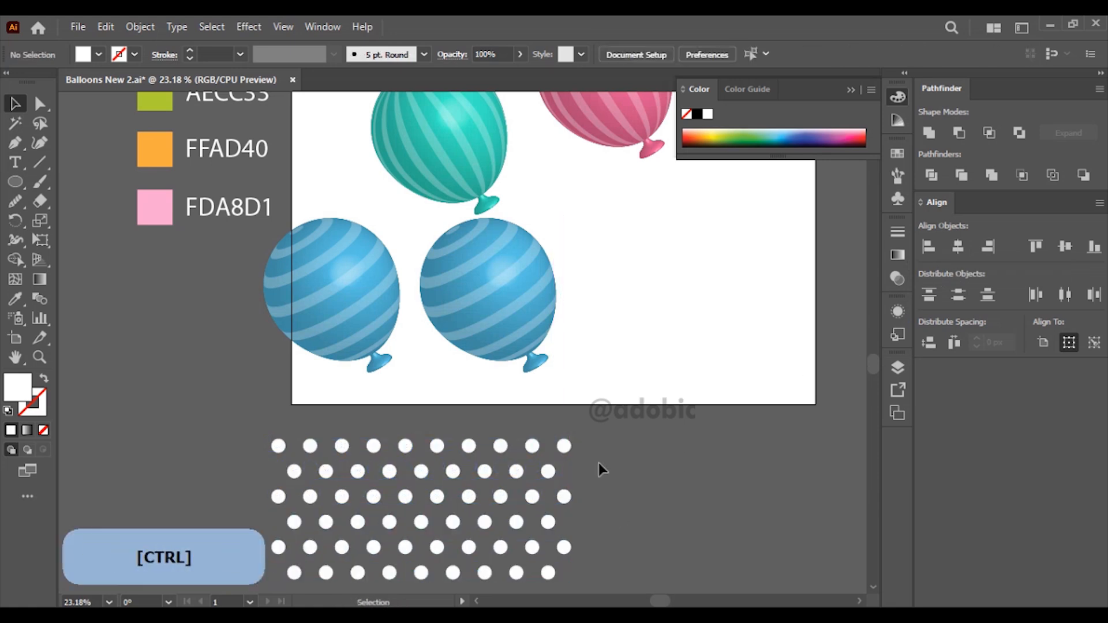
Step: Group all six rows of dots into one object and set the group's opacity to 25%
drag(394, 574, 263, 573)
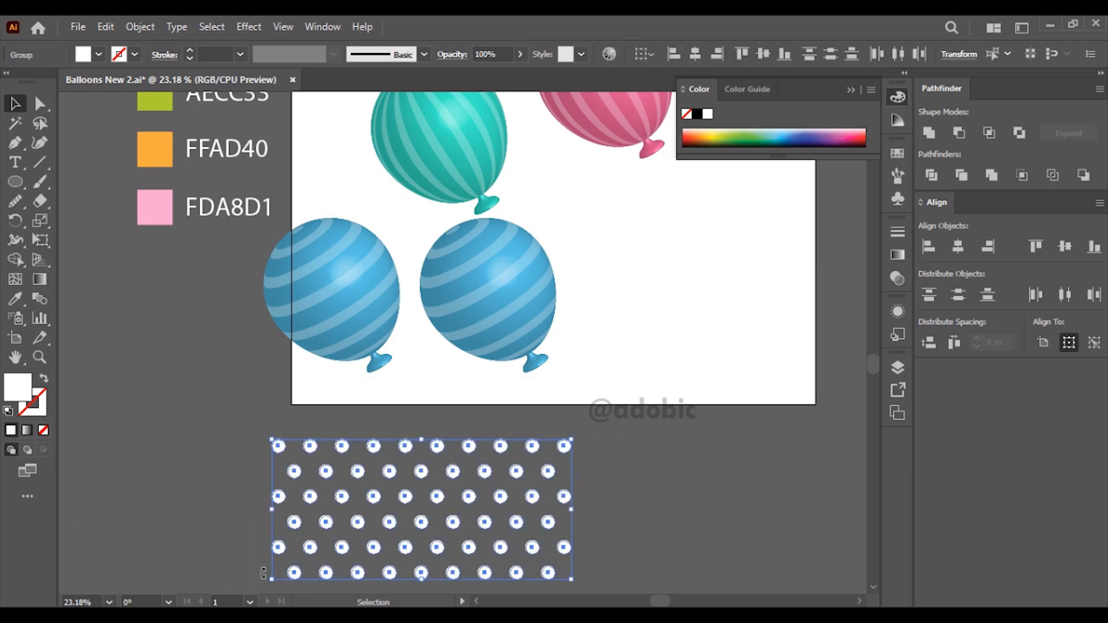
key(ctrl)
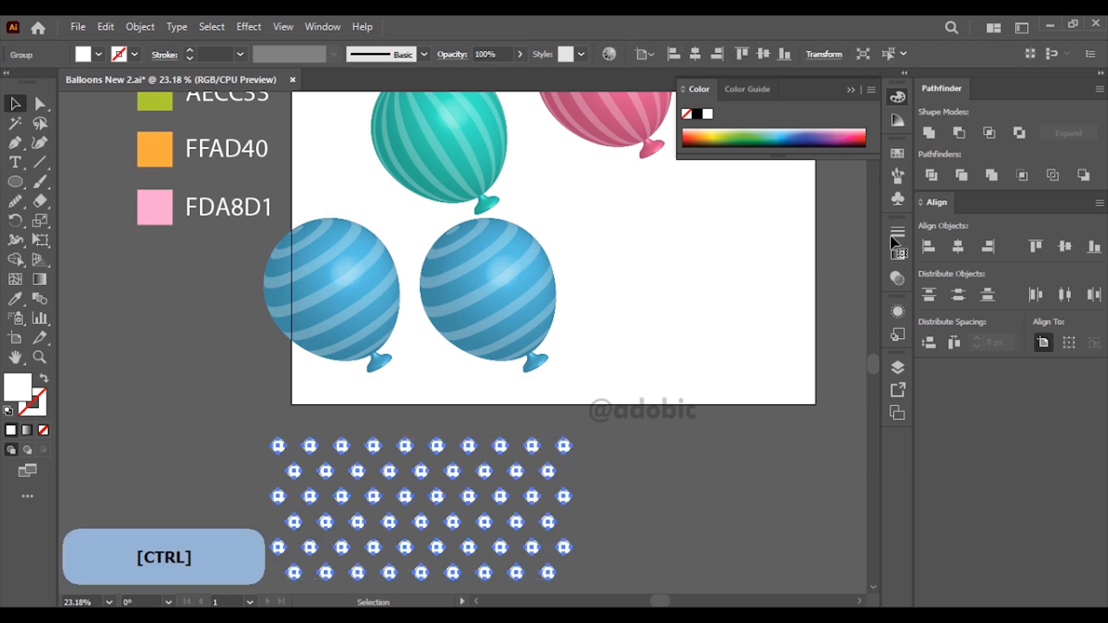
key(ctrl+g)
click(898, 255)
click(820, 228)
drag(834, 249, 681, 282)
text(25)
key(Return)
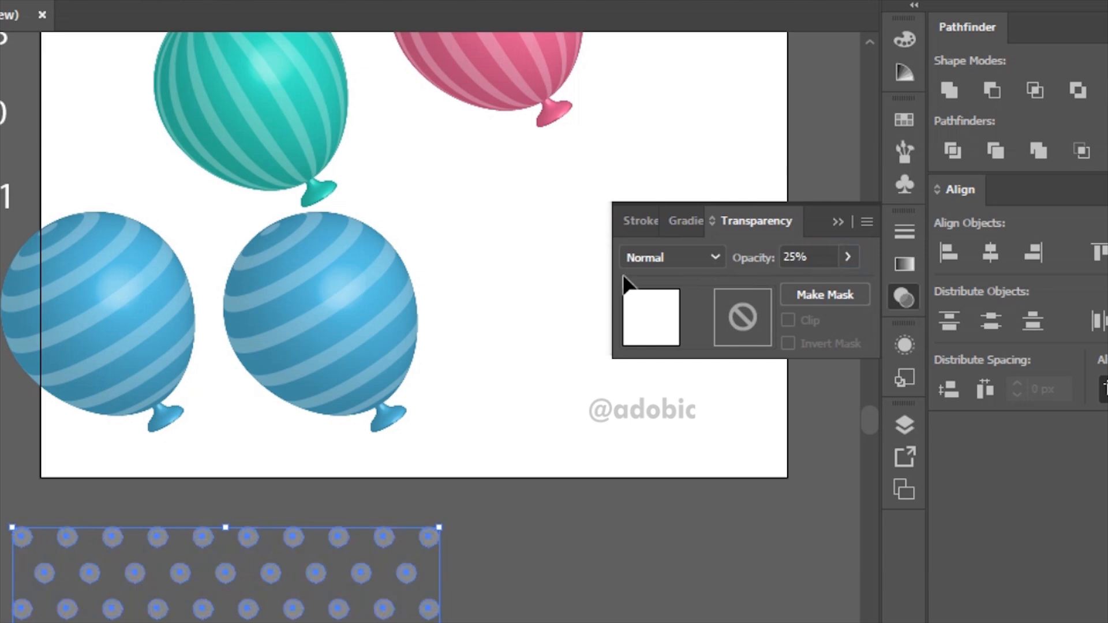
Step: Save the dot pattern as a new symbol named Circles with the Graphic export type
click(904, 184)
drag(419, 551, 666, 197)
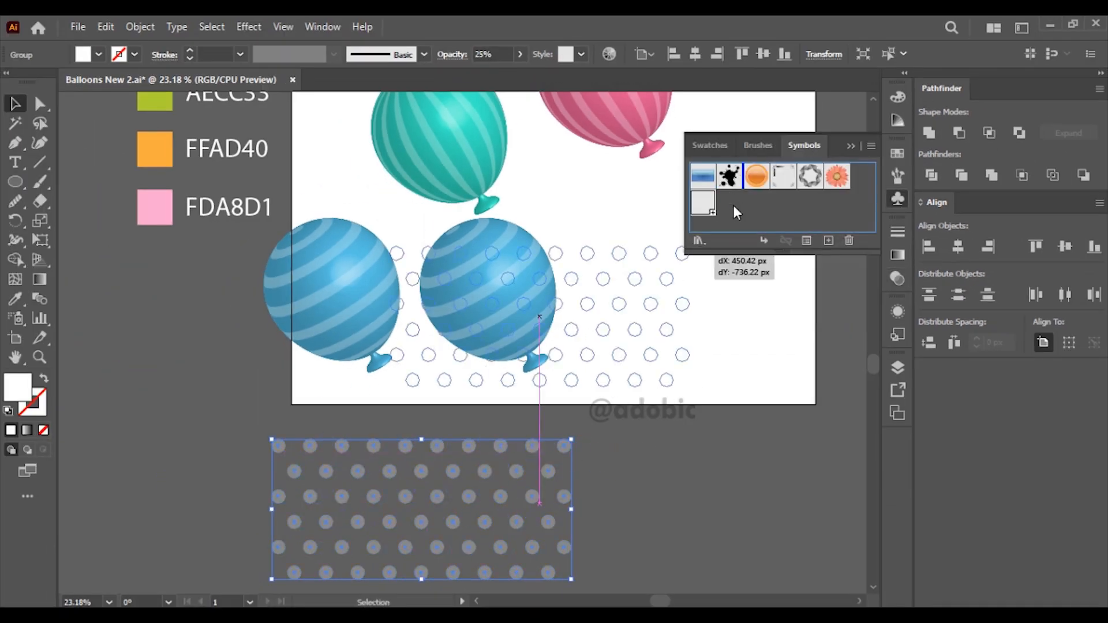
drag(733, 206, 732, 206)
text(Circles)
click(545, 267)
click(543, 306)
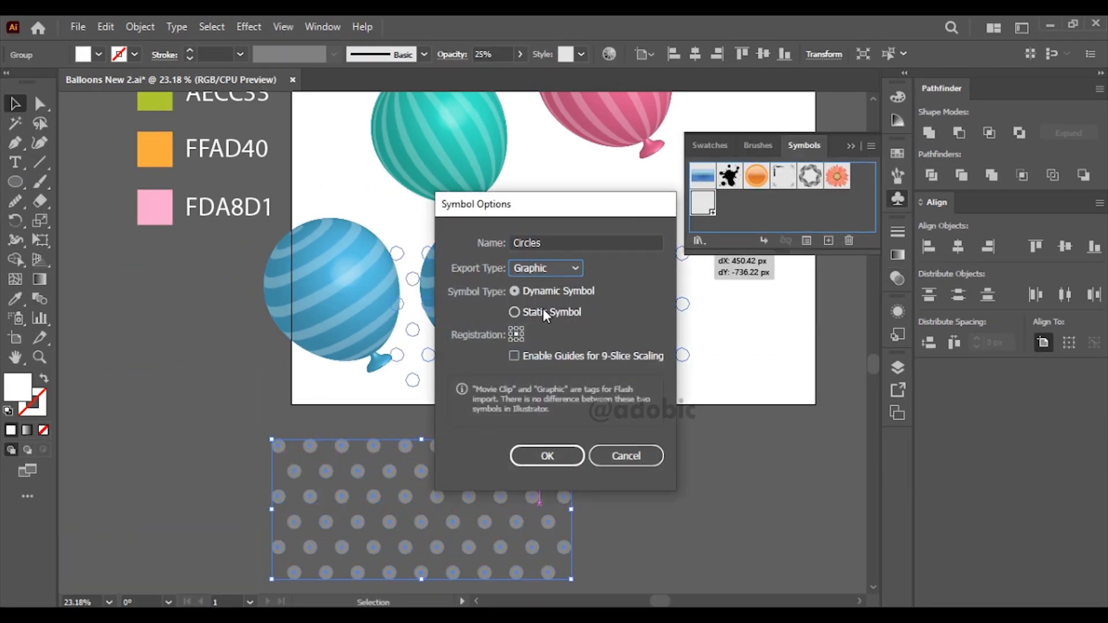
click(541, 455)
Step: Open the 3D Revolve map art of the copied blue balloon and go to surface 3 of 3
key(ctrl+space)
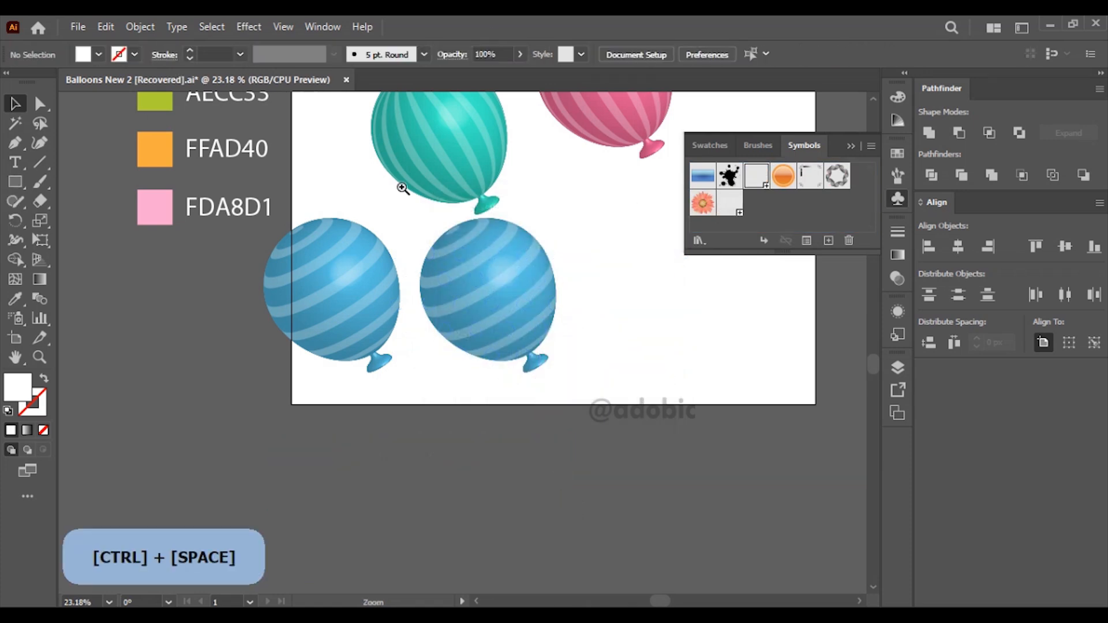
drag(394, 175, 675, 382)
click(527, 370)
click(898, 311)
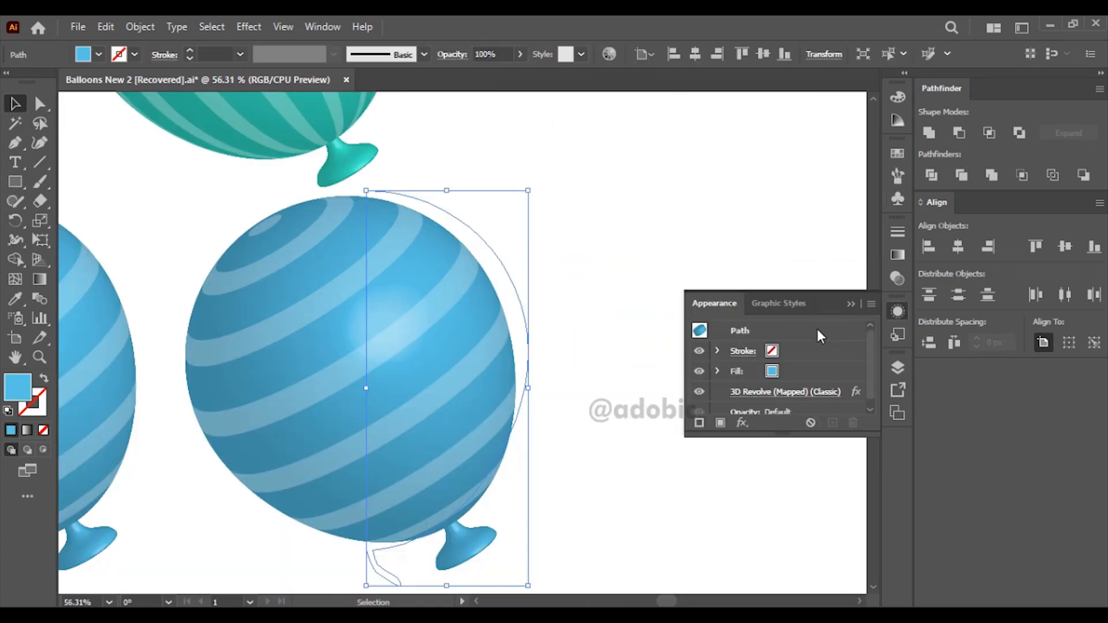
click(802, 394)
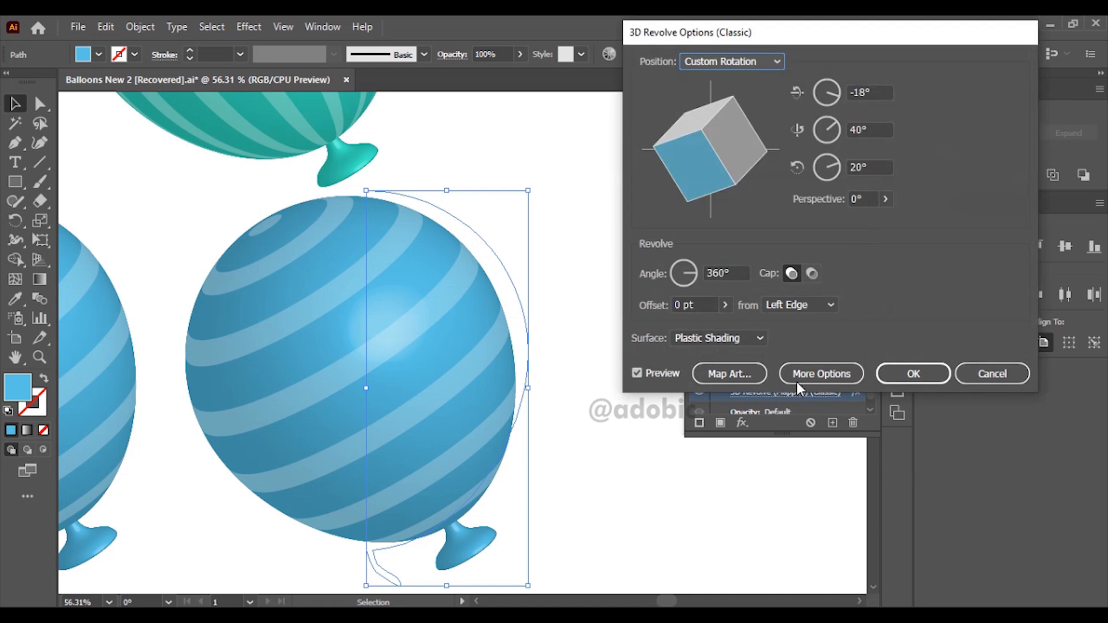
click(730, 374)
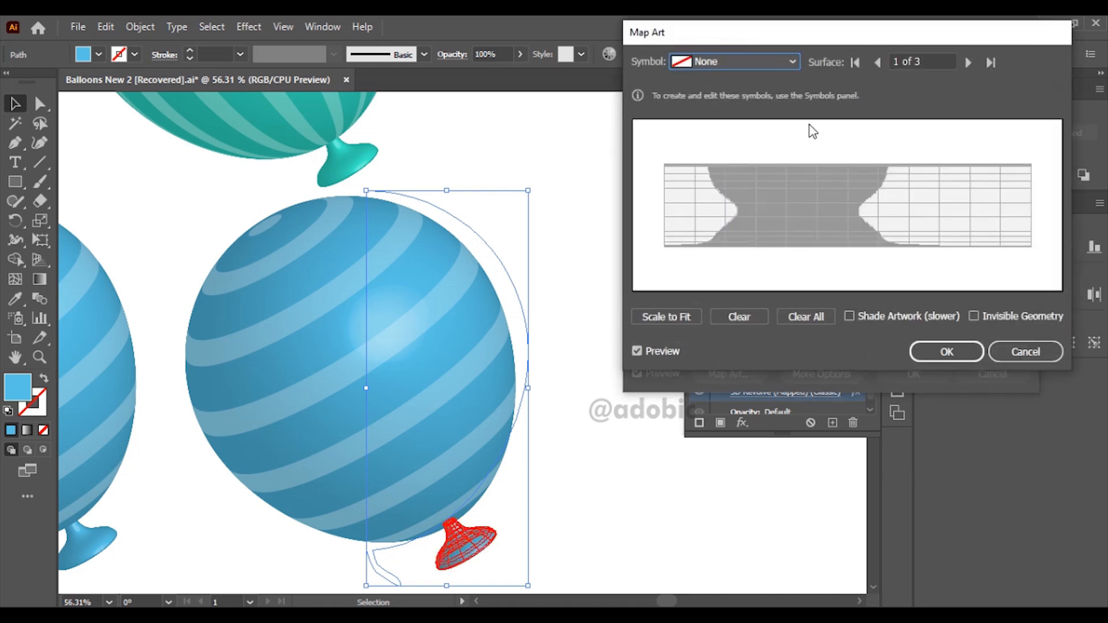
click(968, 63)
click(968, 63)
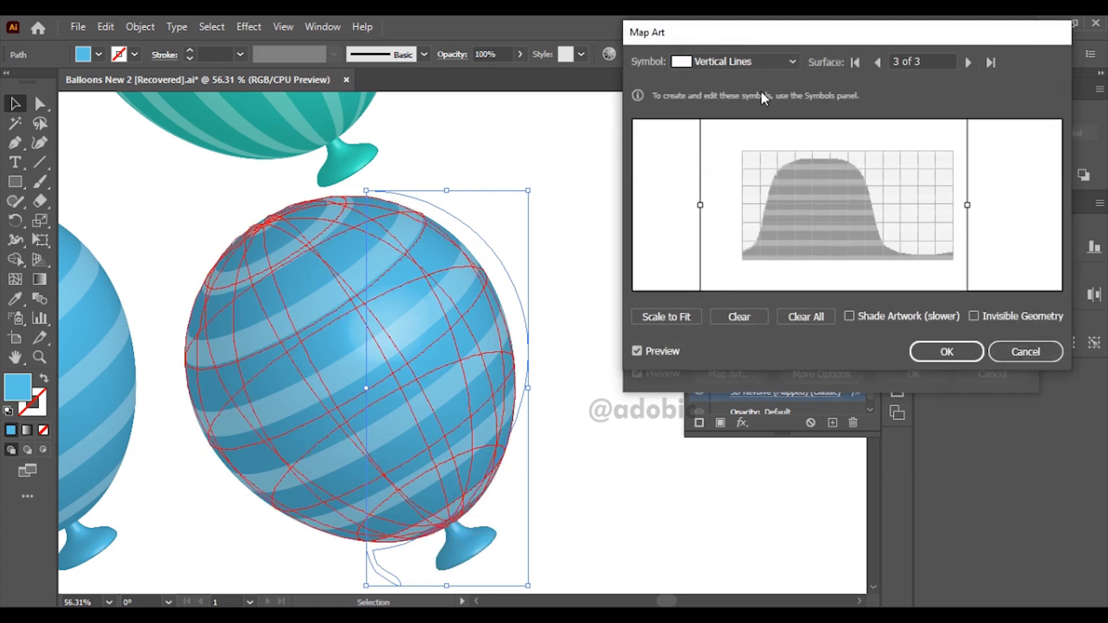
Step: Replace the stripes with the Circles symbol, resize it over the surface grid and confirm the mapping
click(790, 62)
click(760, 133)
drag(922, 240, 947, 252)
click(949, 351)
Step: Rotate the dotted balloon to 16°, 17° and 35° on its three axes, apply the effect and deselect it
drag(687, 167, 692, 138)
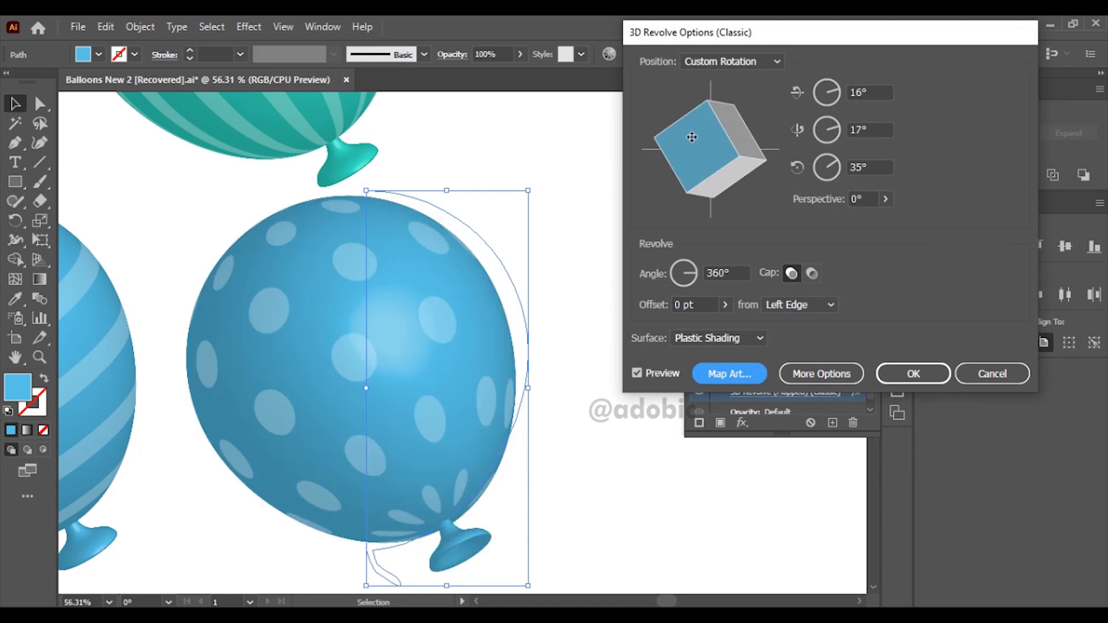
click(912, 373)
click(621, 337)
Step: Delete every balloon on the artboard except the dotted blue one
scroll(620, 339, down, 3)
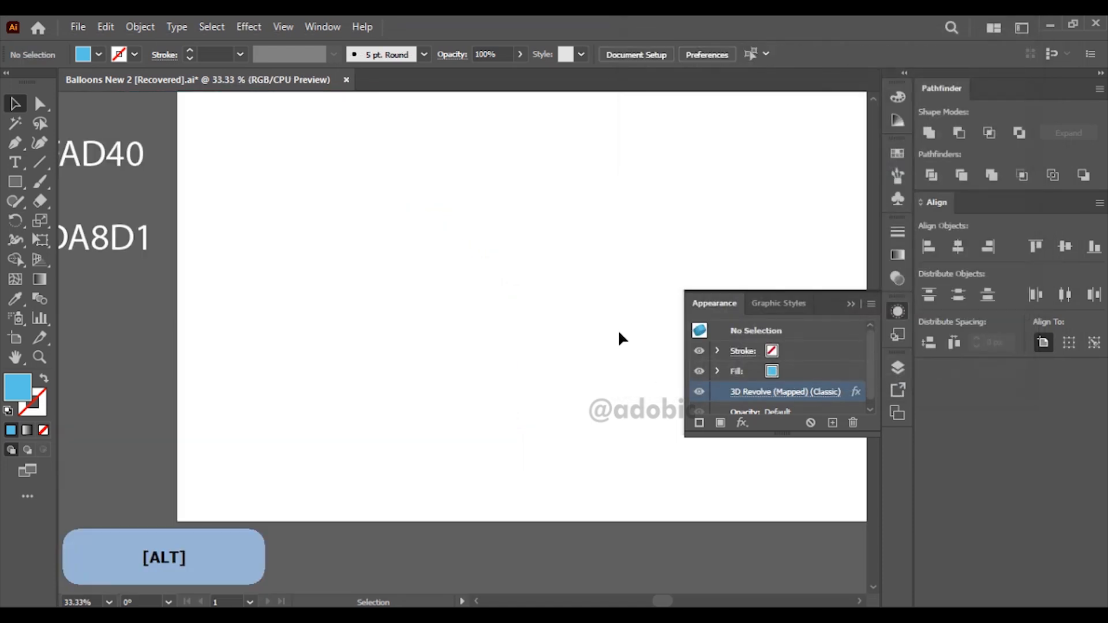
scroll(614, 336, down, 2)
click(516, 323)
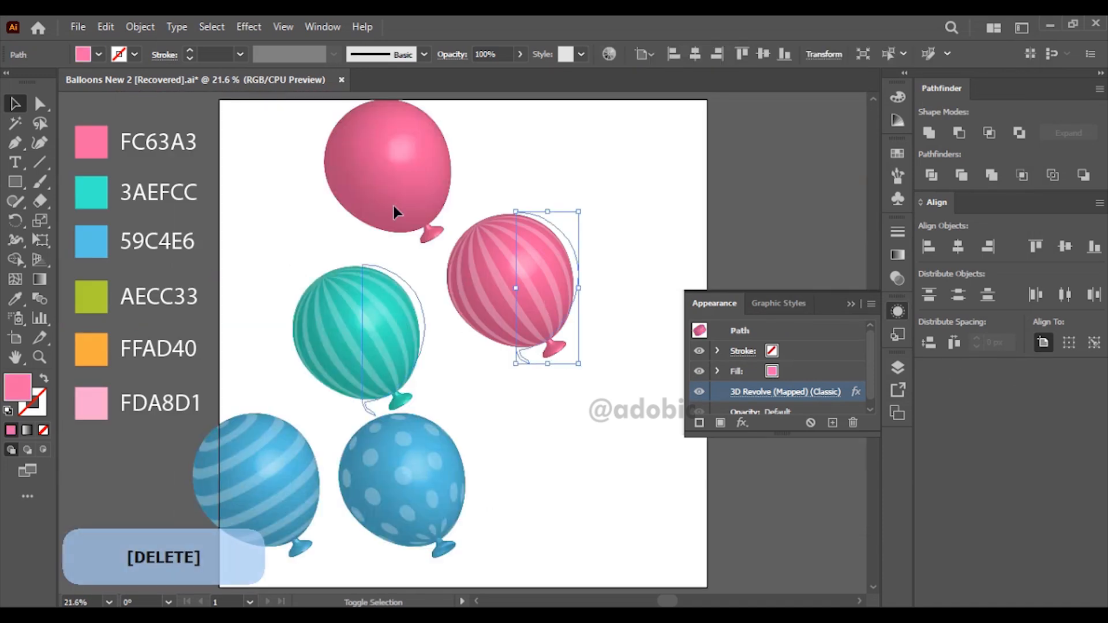
key(Delete)
Step: Draw a small pink square in the empty area below the artboard
drag(514, 451, 448, 366)
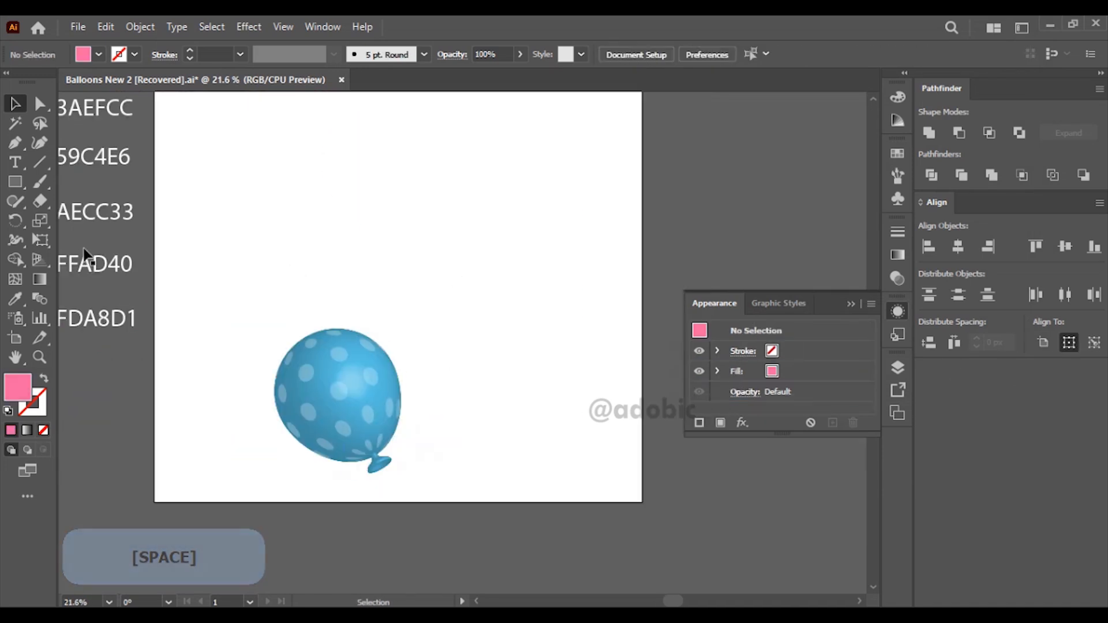
click(22, 183)
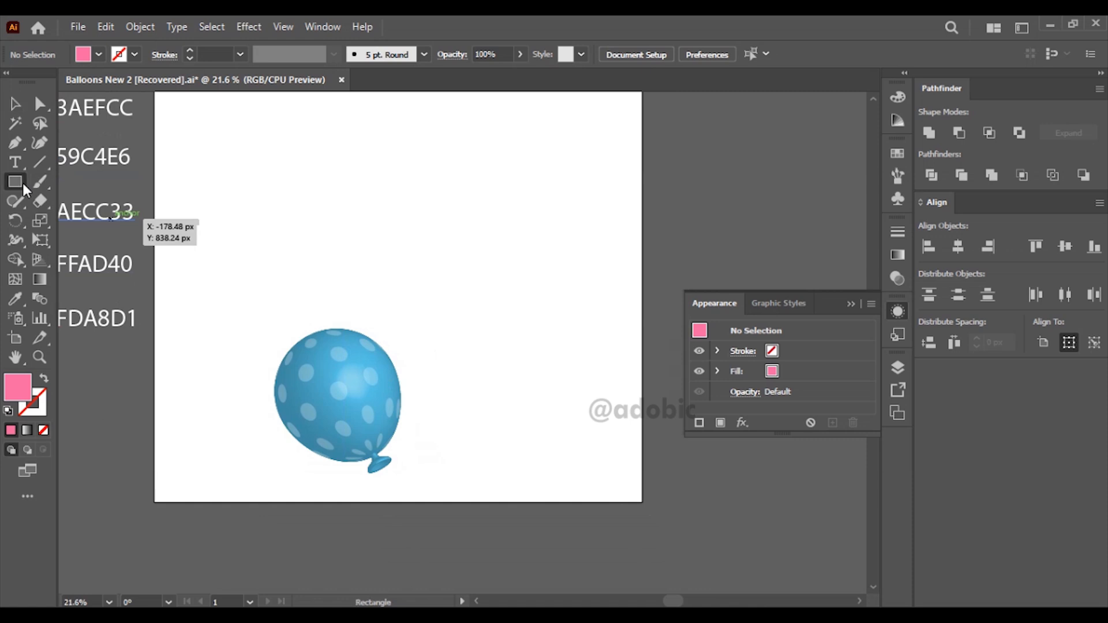
mouse_move(275, 531)
mouse_down()
mouse_move(284, 498)
mouse_move(272, 320)
mouse_move(280, 351)
mouse_up()
click(15, 108)
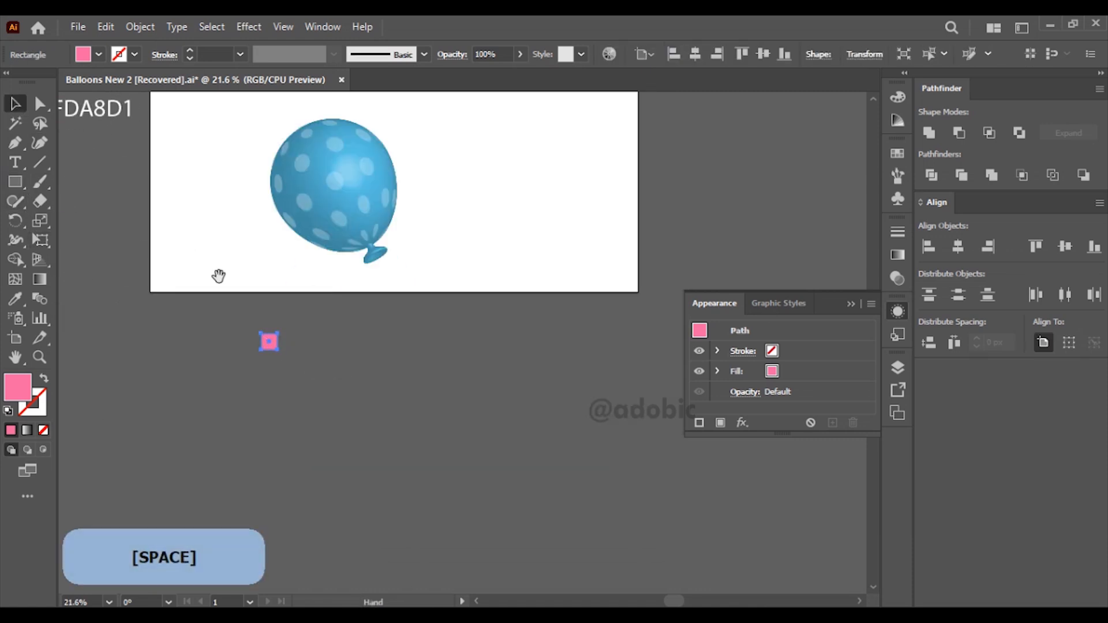
Step: Recolor the dotted balloon with the orange FFAD40 swatch and deselect it
drag(218, 275, 331, 442)
drag(314, 351, 289, 413)
click(417, 398)
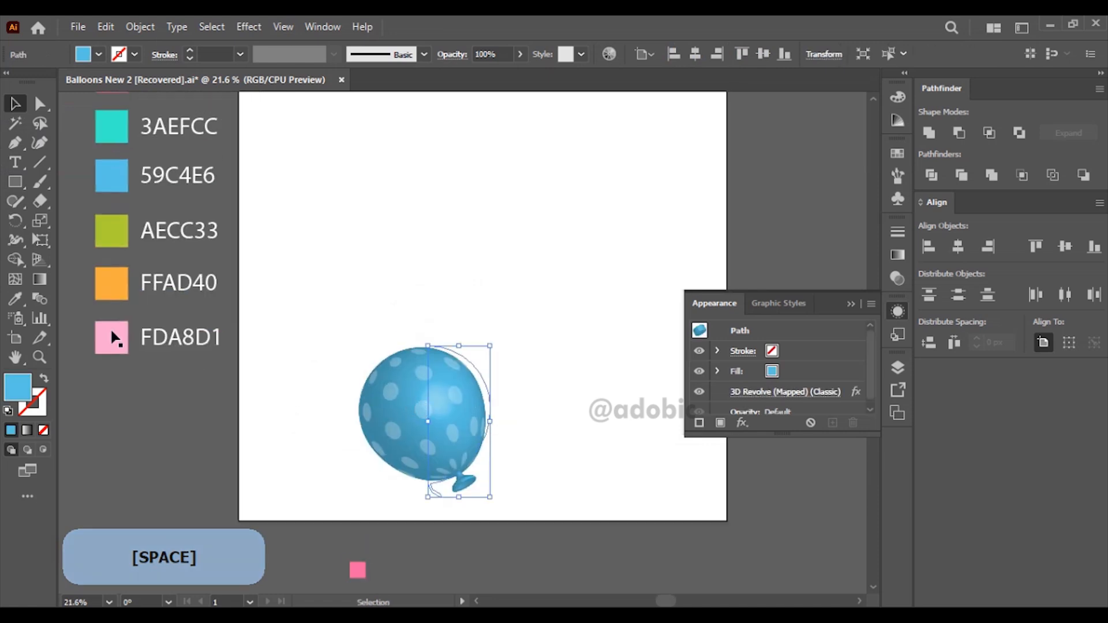
key(i)
click(108, 277)
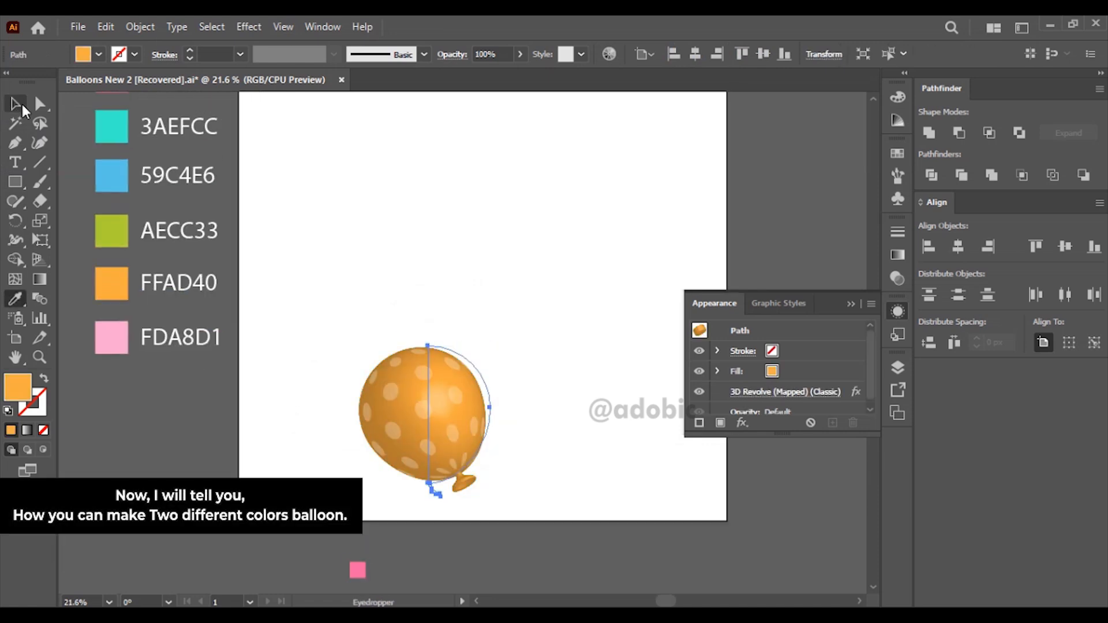
click(15, 104)
click(160, 260)
Step: Recolor the small square below the artboard with the green AECC33 swatch
click(357, 570)
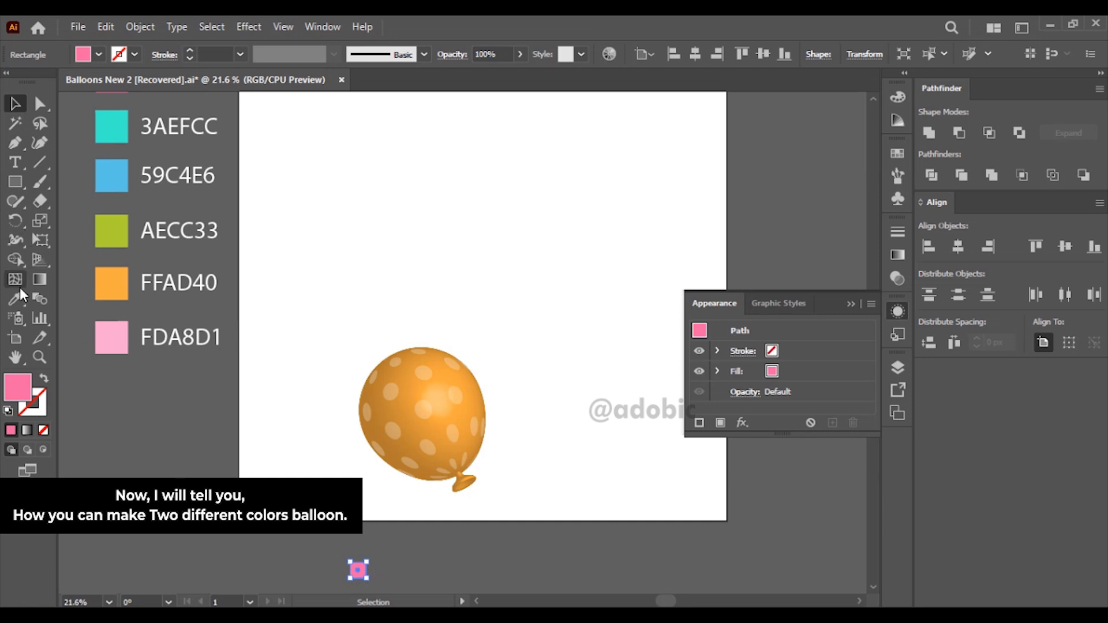
click(15, 298)
click(118, 231)
click(14, 104)
Step: Rotate the small green square 45 degrees so that it forms a diamond
key(space)
drag(375, 557, 340, 476)
key(ctrl+space)
drag(275, 361, 467, 549)
shift+drag(359, 456, 288, 342)
click(364, 476)
key(space)
Step: Repeat the green diamond to the right at even spacing to make a row of eight
click(178, 345)
key(ctrl+d)
key(ctrl+d)
key(ctrl+d)
key(ctrl+d)
key(ctrl+d)
key(ctrl+d)
alt+scroll(417, 449, down, 4)
Step: Copy the row of diamonds downward at even spacing to build a grid of four rows
drag(312, 457, 590, 411)
alt+shift+drag(569, 426, 567, 455)
key(ctrl+d)
key(ctrl+d)
Step: Group the whole diamond grid and move it up over the lower part of the balloon
drag(618, 530, 338, 414)
key(ctrl+g)
drag(567, 512, 567, 398)
shift+drag(622, 352, 560, 352)
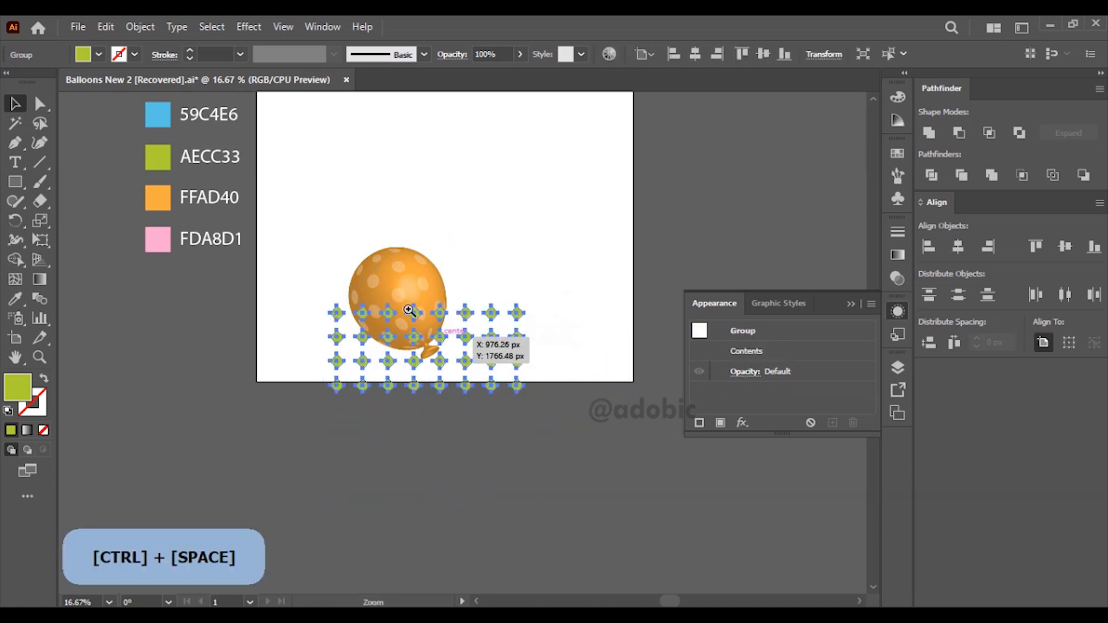
Step: Save the grouped diamond grid as a new symbol named "sq pat" with the Graphic export type
ctrl+drag(292, 237, 463, 363)
scroll(549, 354, down, 4)
drag(562, 346, 440, 264)
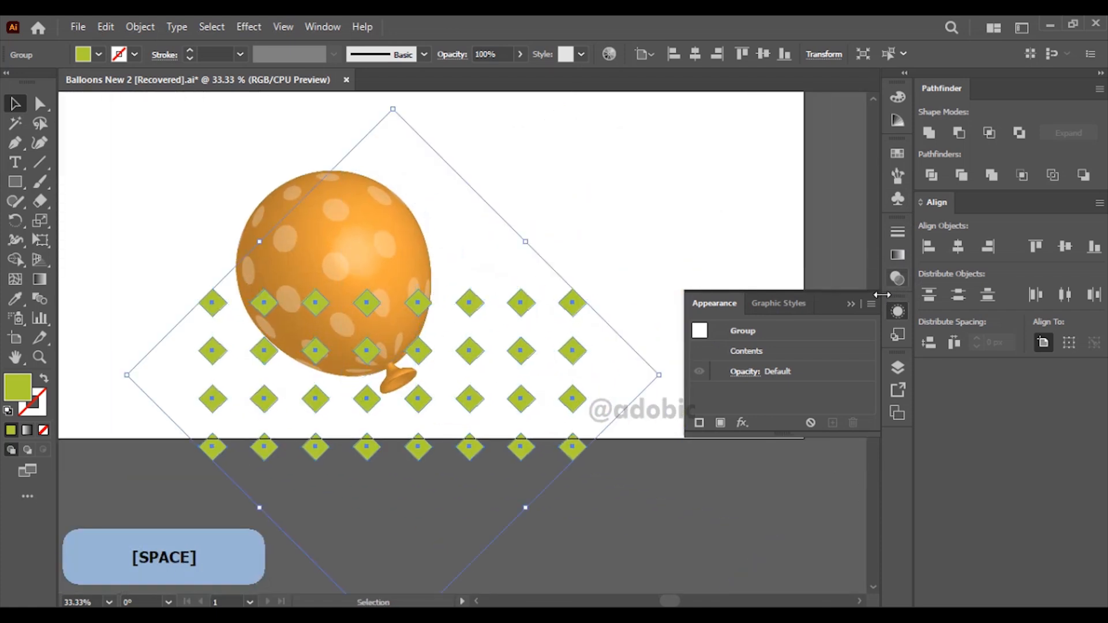
click(898, 198)
drag(487, 375, 774, 215)
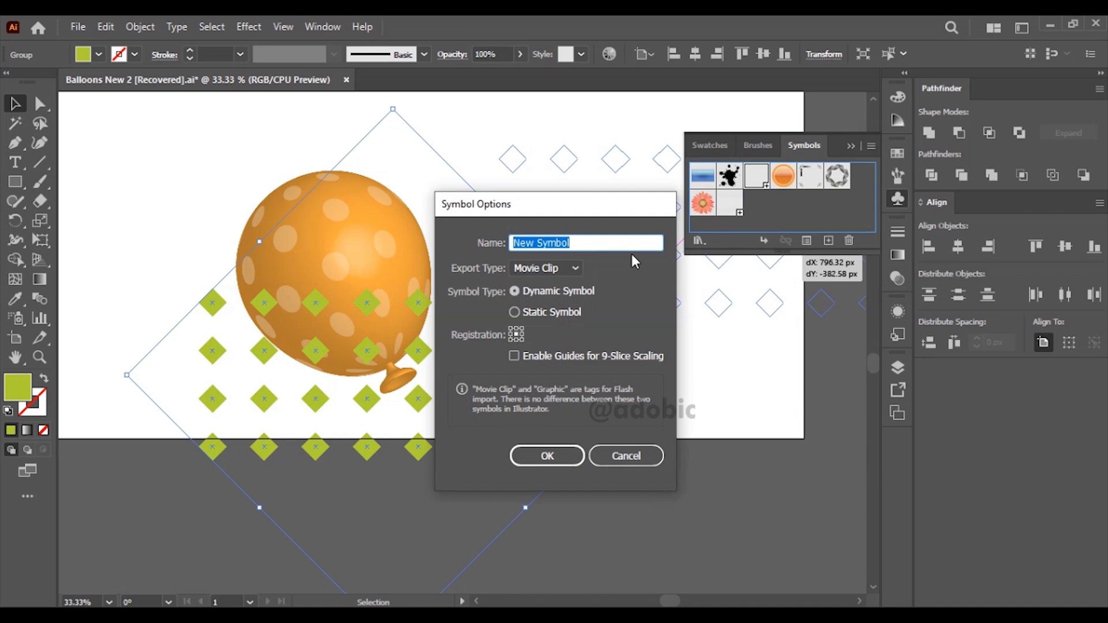
text(sq pa)
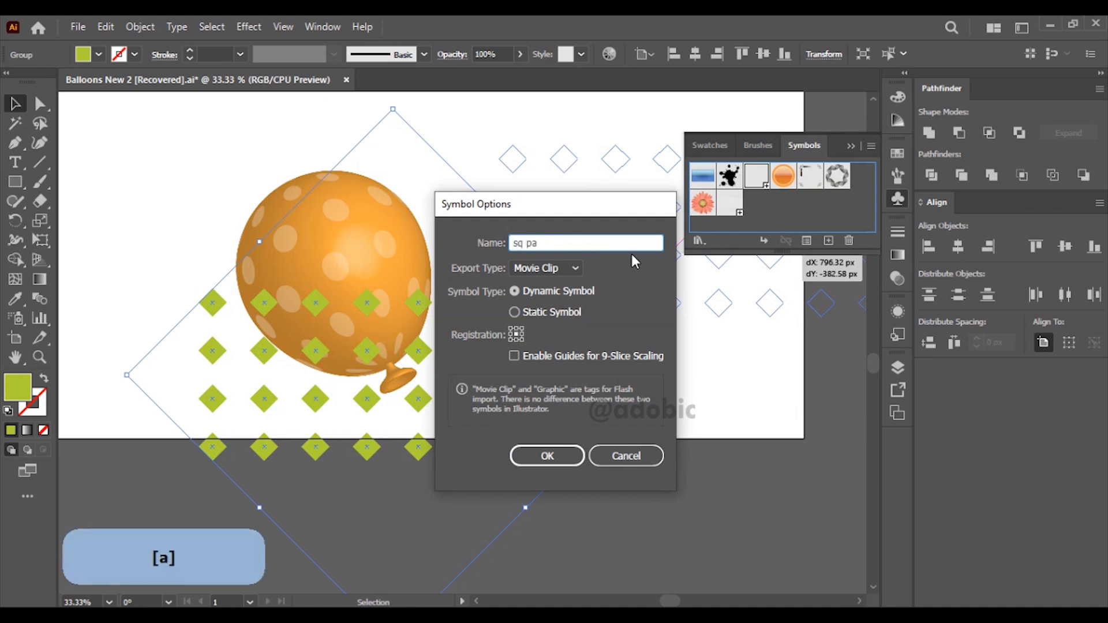
text(t)
click(571, 268)
click(548, 301)
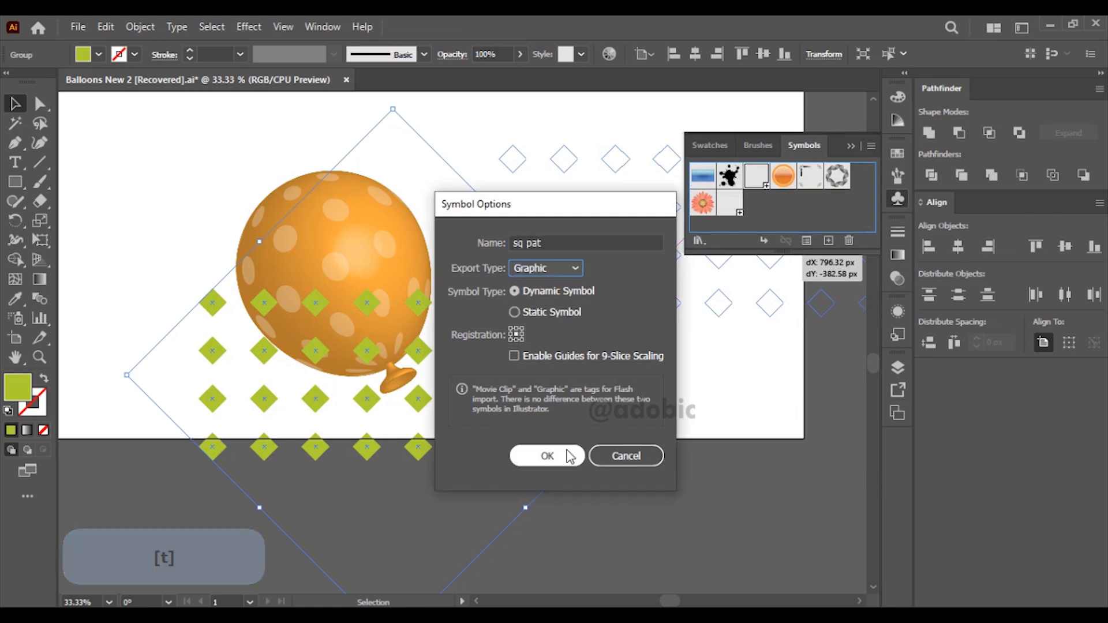
click(573, 456)
Step: Move the diamond grid down until it clears the balloon, and select the orange balloon
drag(573, 396, 552, 515)
click(615, 472)
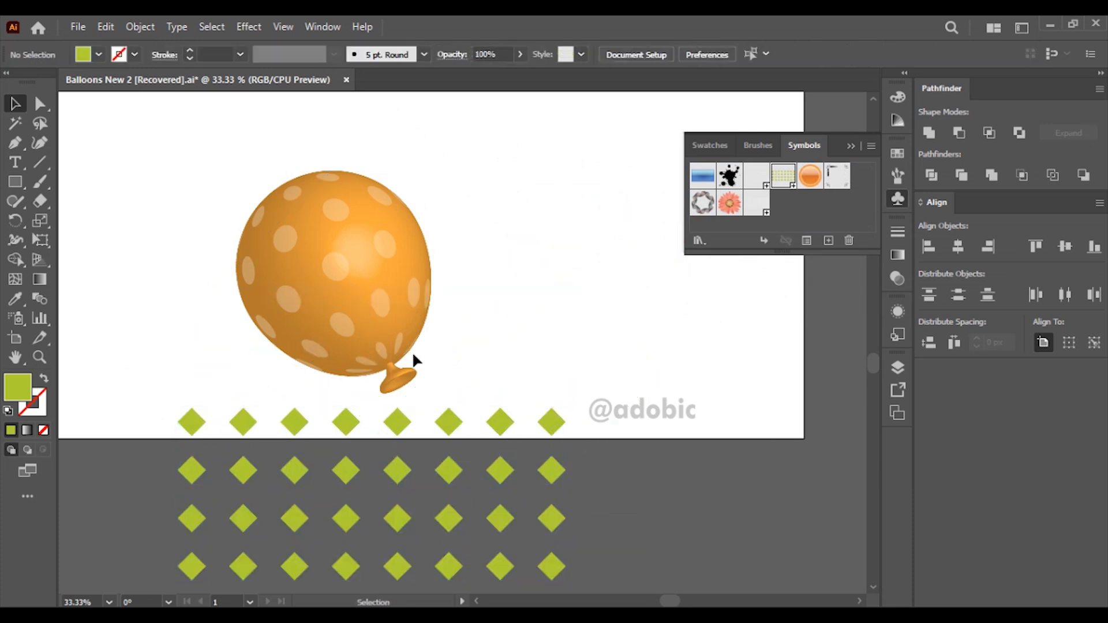
click(397, 352)
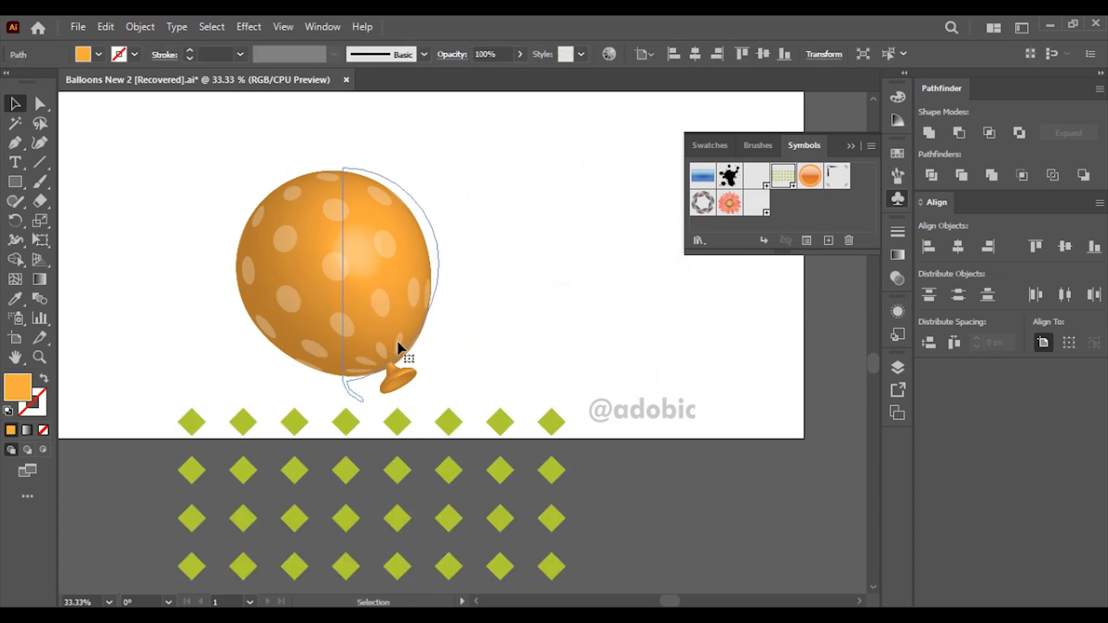
Step: Replace the Circles art on surface 3 of the orange balloon's 3D Revolve with the "sq pat" symbol, scaled to fit
click(894, 312)
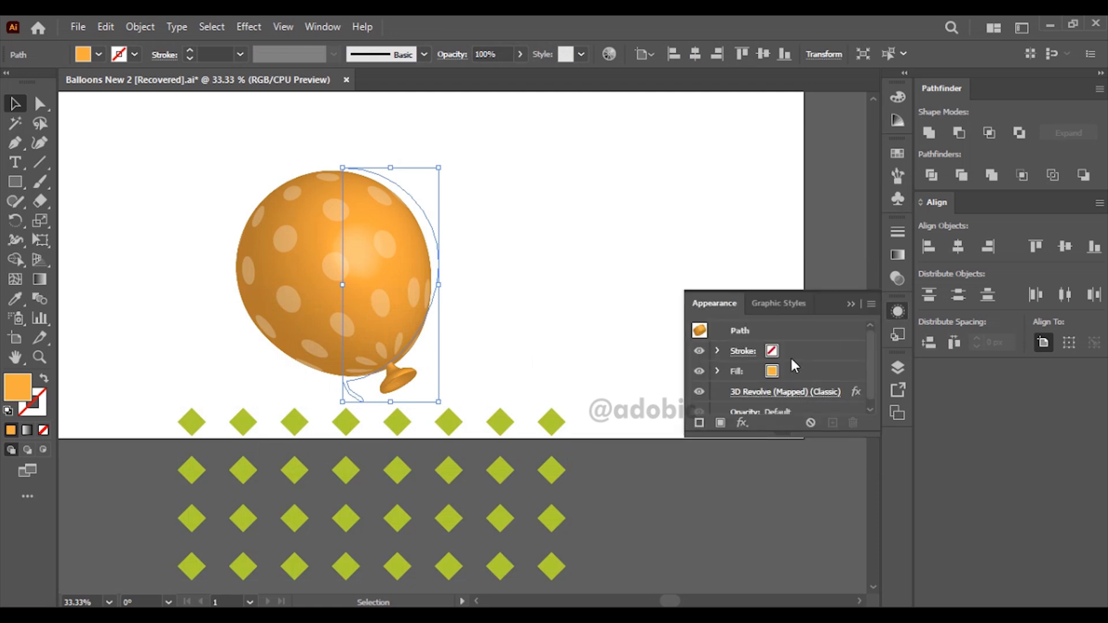
click(796, 392)
click(736, 373)
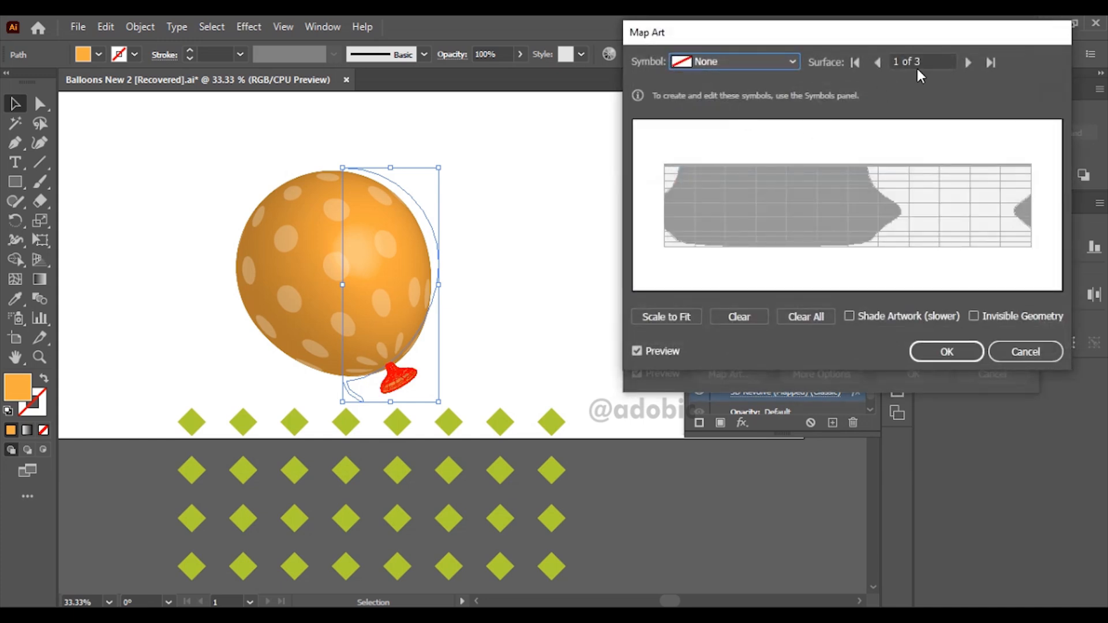
click(968, 62)
click(968, 62)
click(773, 66)
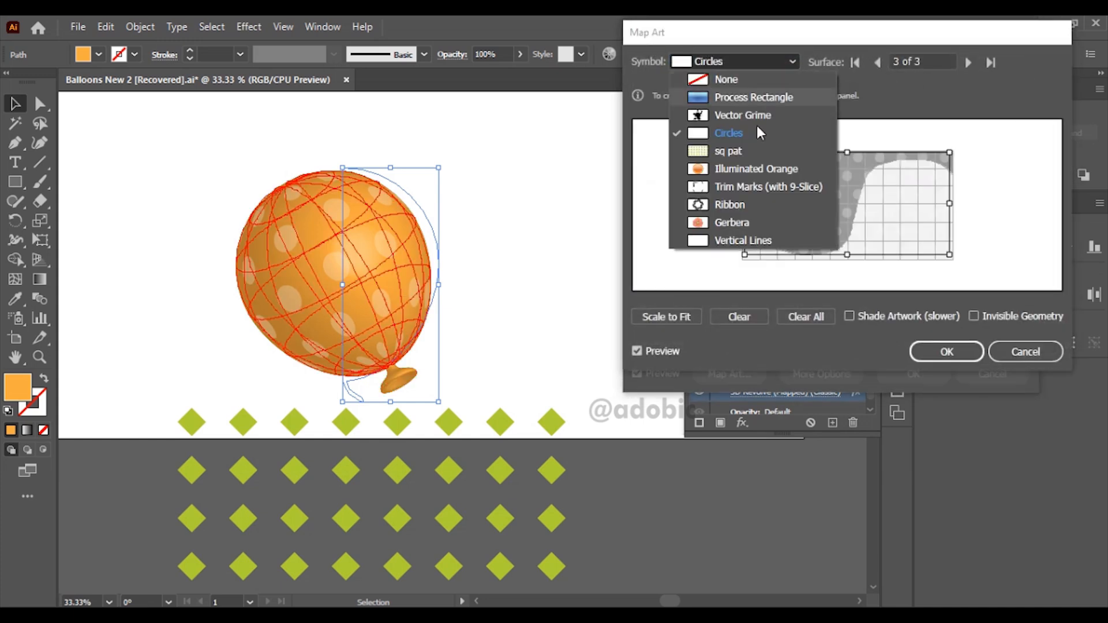
click(728, 151)
click(679, 320)
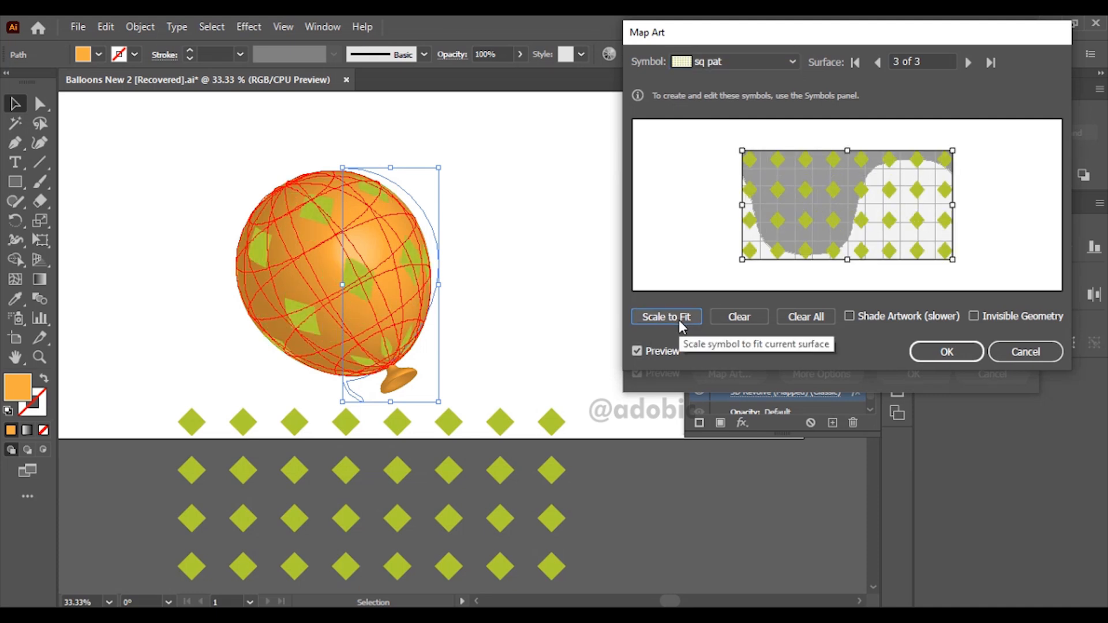
click(947, 352)
click(913, 374)
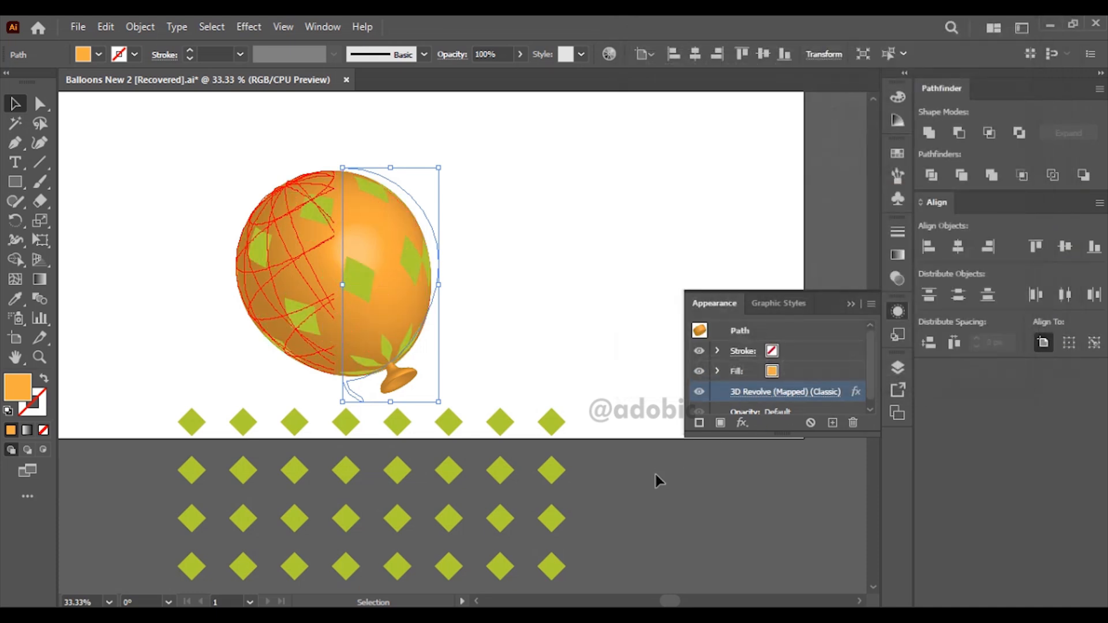
Step: Delete the leftover green diamond grid below the balloon
click(657, 472)
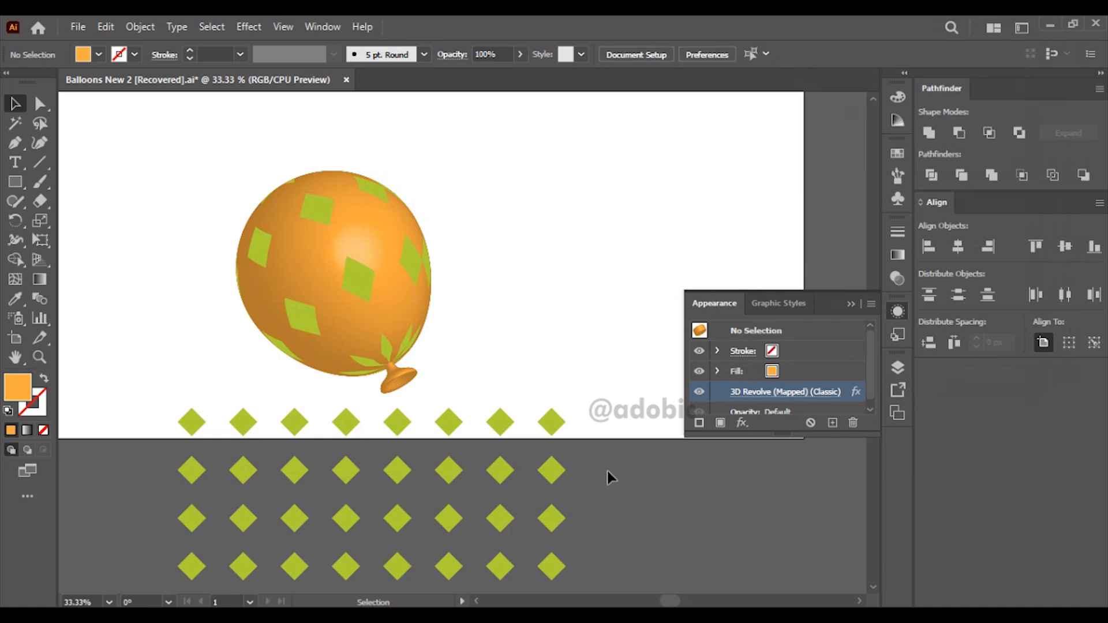
click(559, 470)
key(Delete)
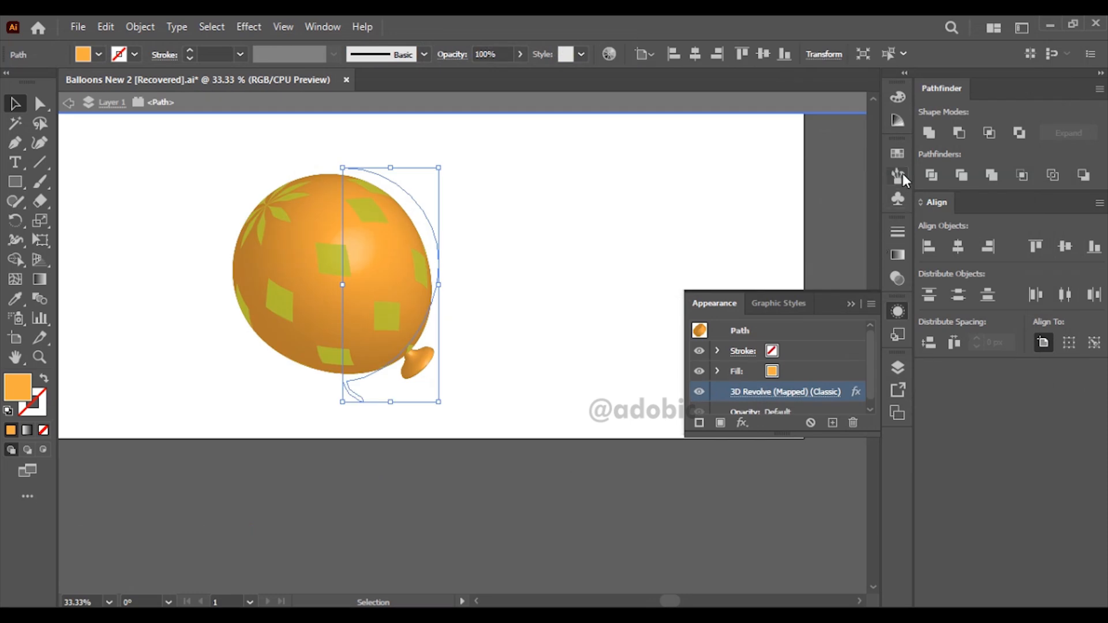
Step: Edit the "sq pat" symbol so all its diamonds have 25% opacity, and exit symbol editing
click(897, 202)
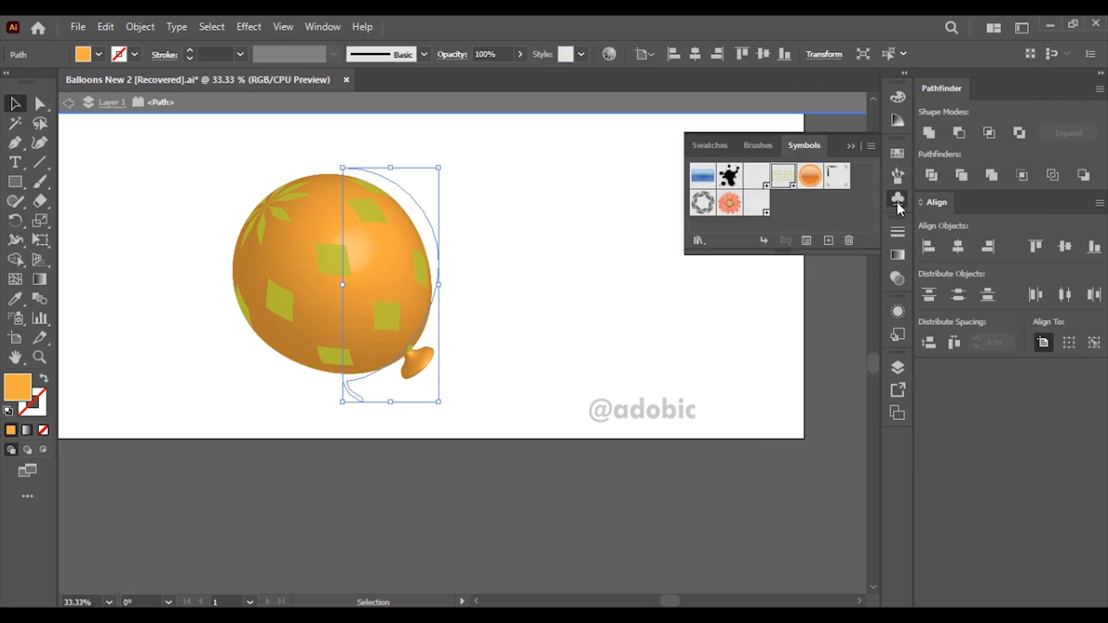
double_click(786, 184)
drag(684, 275, 197, 431)
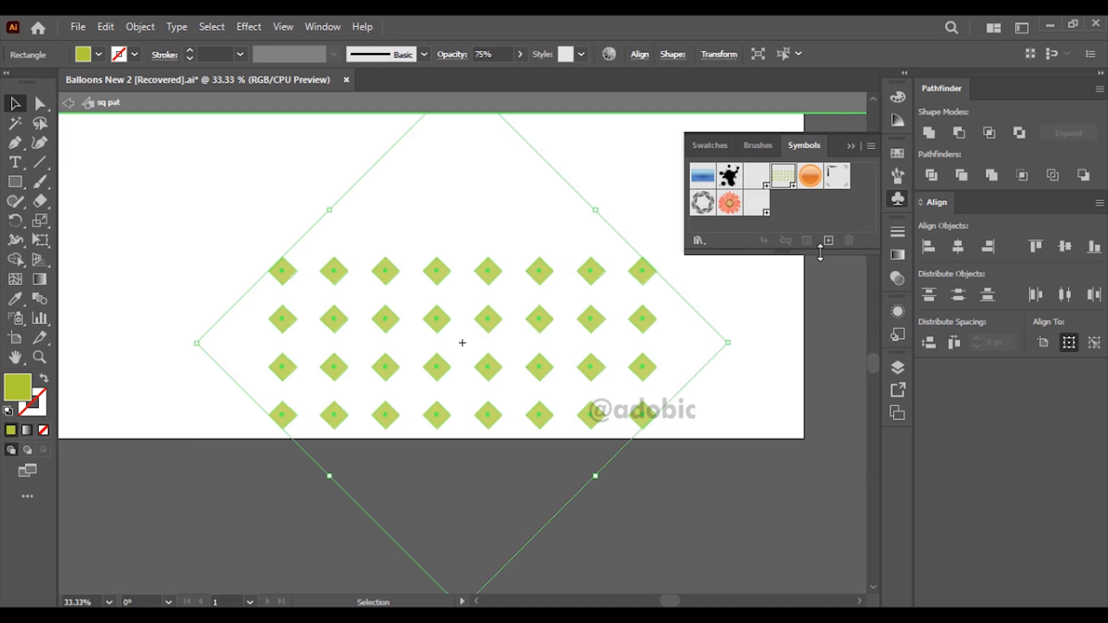
click(897, 255)
click(807, 226)
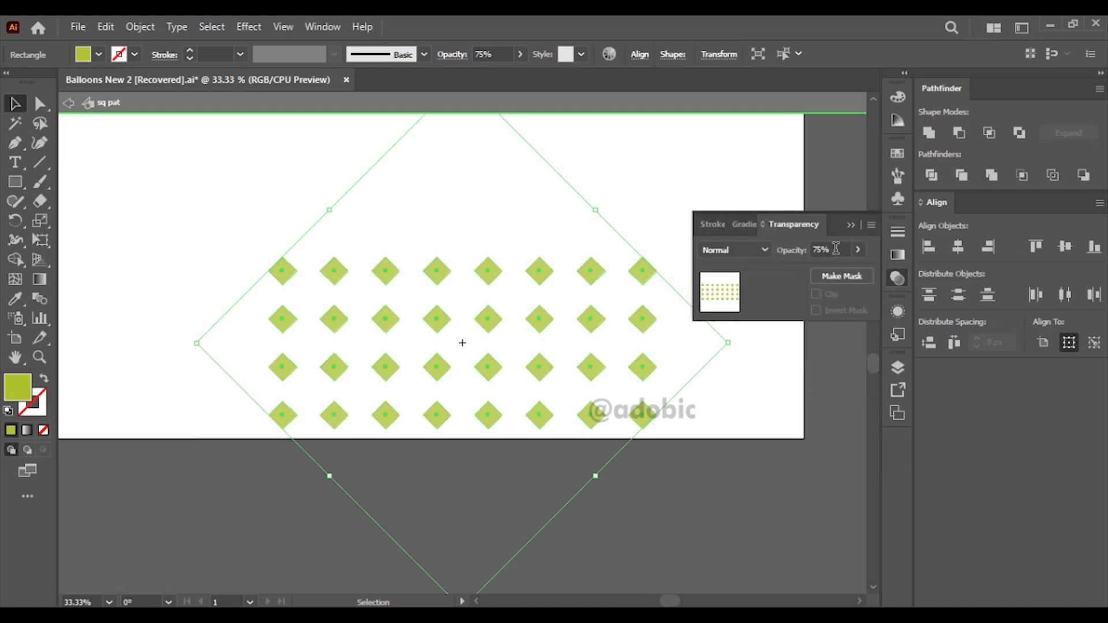
text(25)
key(Return)
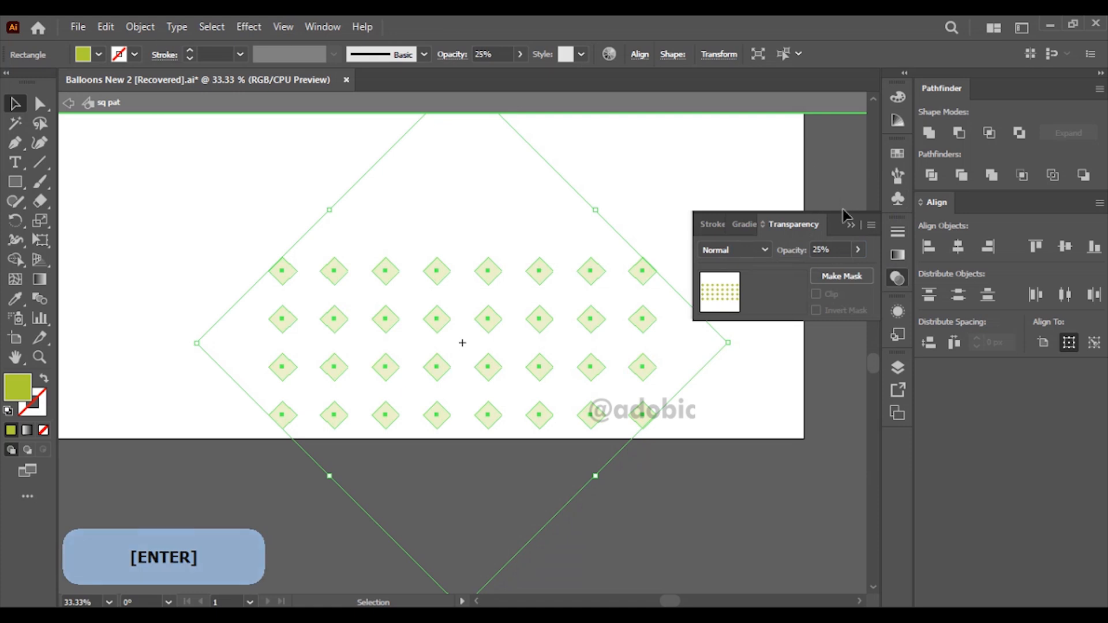
click(851, 225)
click(68, 104)
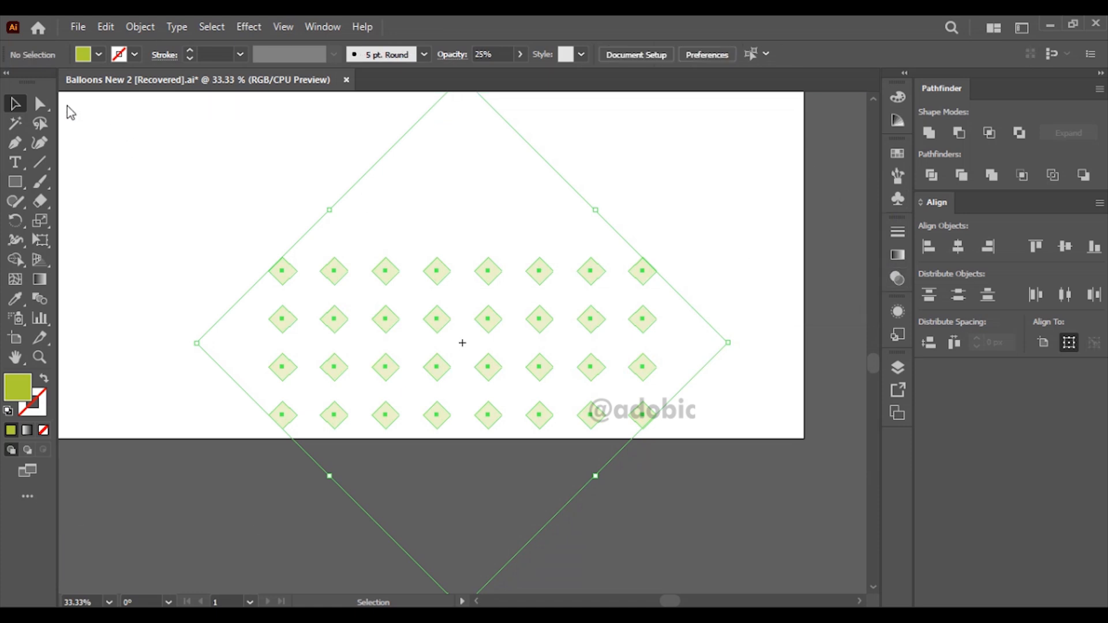
Step: Freely rotate the orange balloon in its 3D Revolve options so its crown turns toward the front, and apply it
click(374, 306)
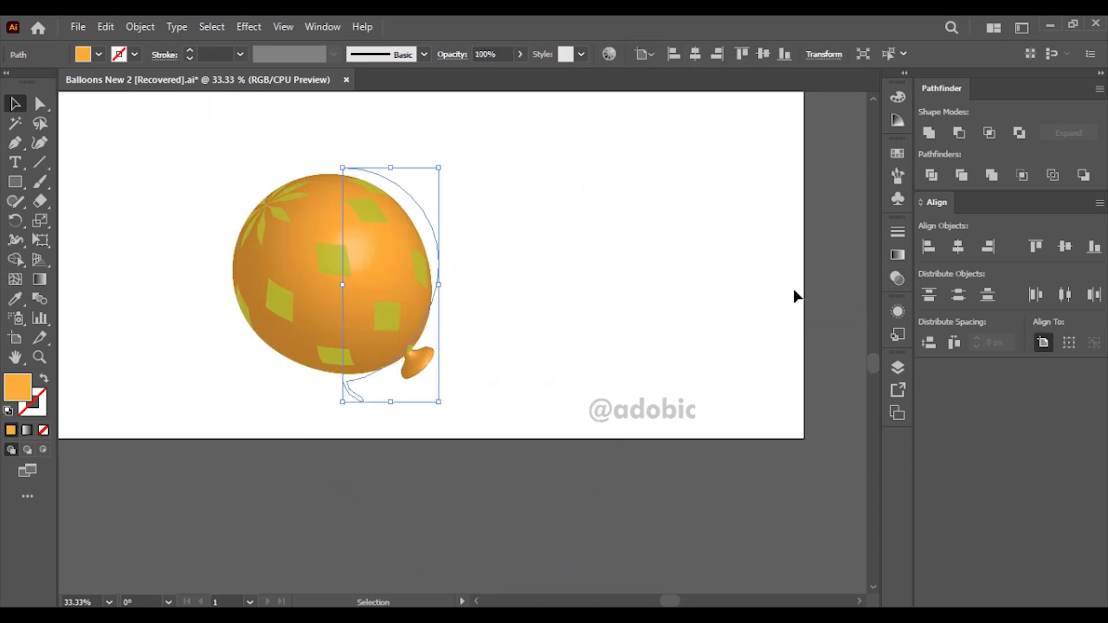
click(902, 306)
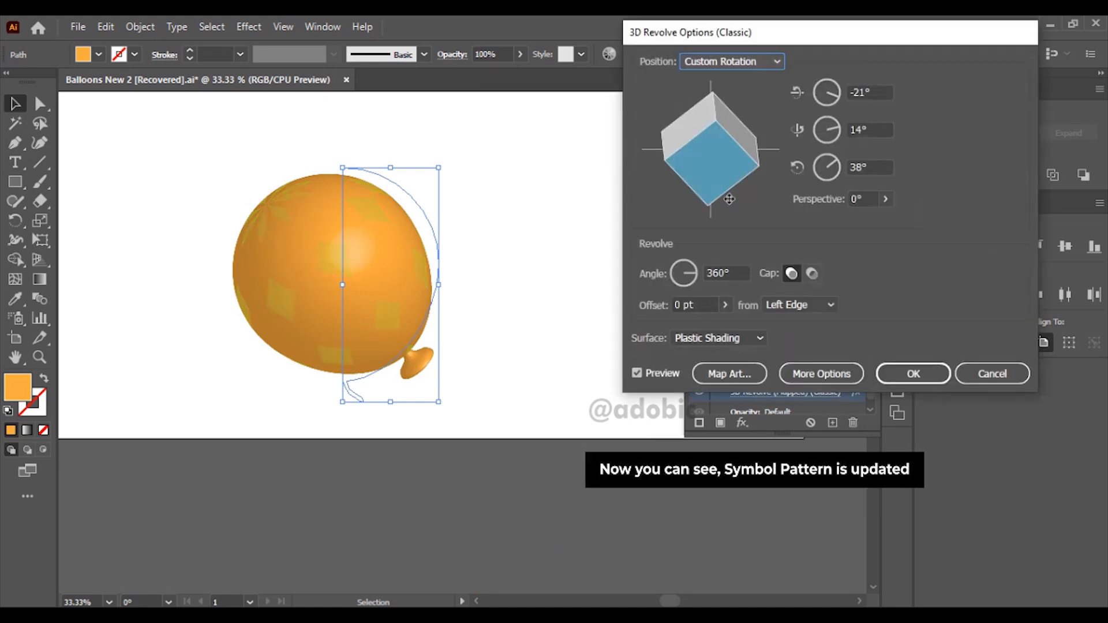
drag(706, 157, 735, 138)
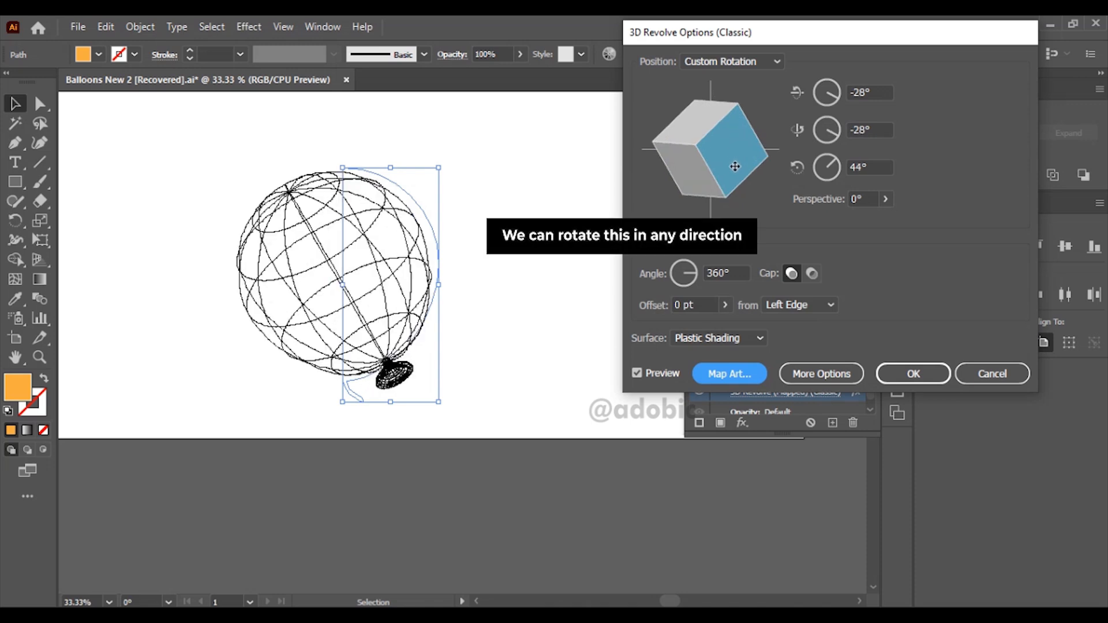
drag(735, 168, 742, 141)
click(895, 370)
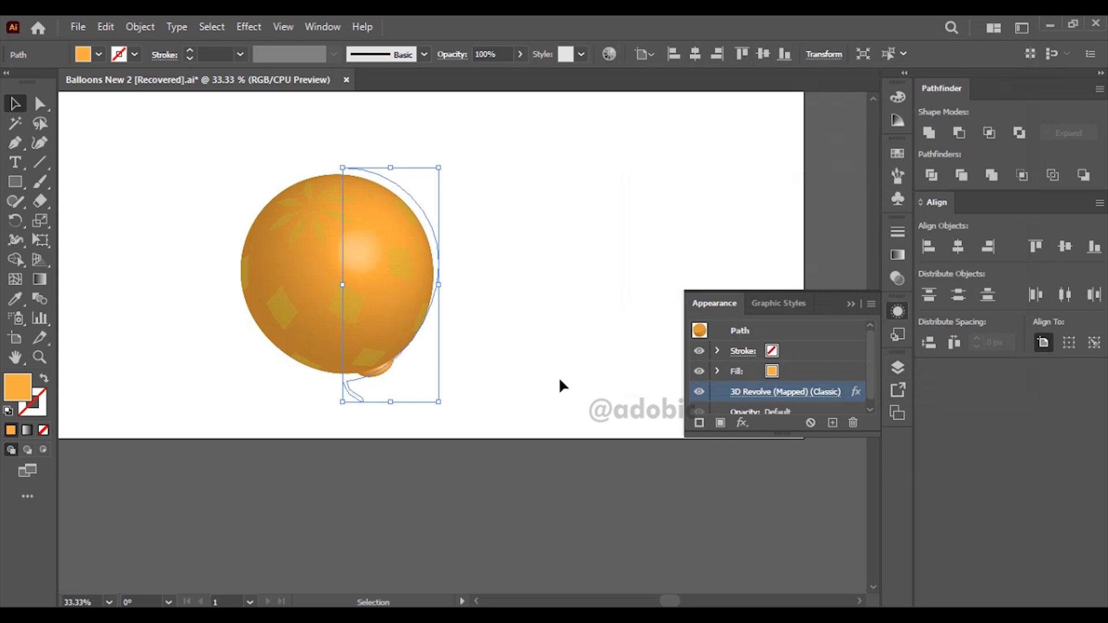
Step: Open the "sq pat" symbol for editing and change the fill of all its diamonds to dark red
click(895, 199)
double_click(791, 180)
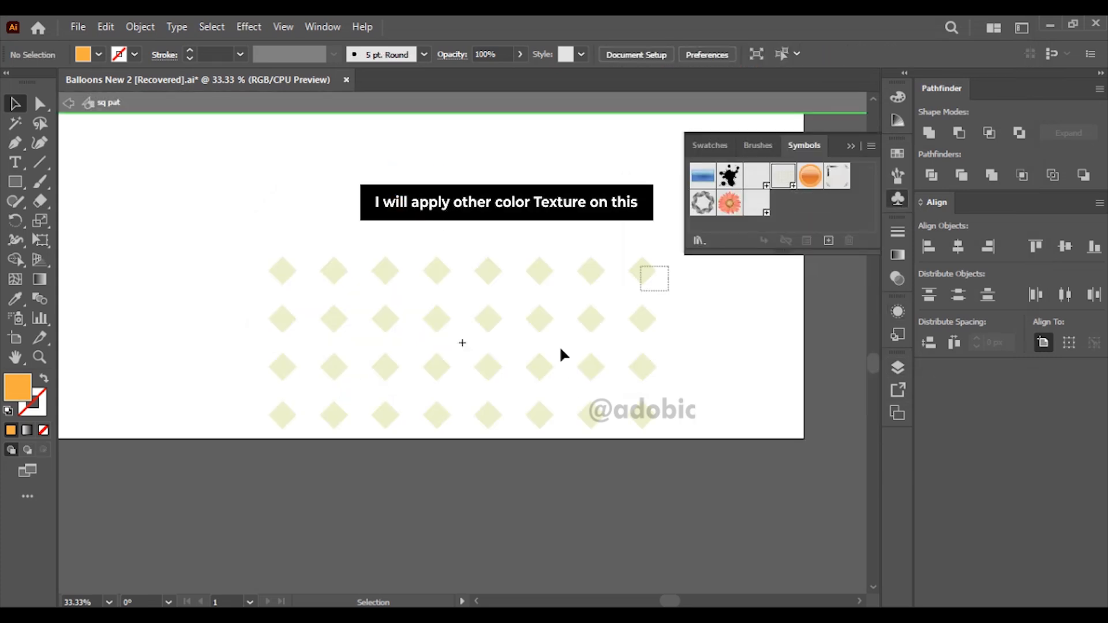
drag(668, 274, 210, 433)
double_click(17, 386)
click(748, 184)
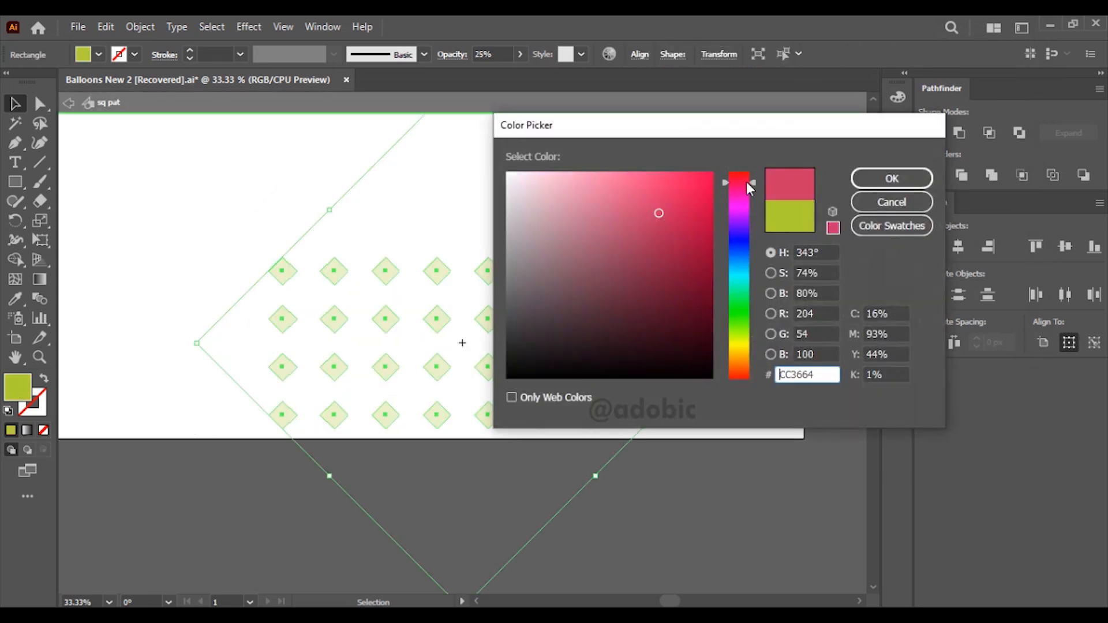
click(734, 173)
click(687, 240)
click(892, 178)
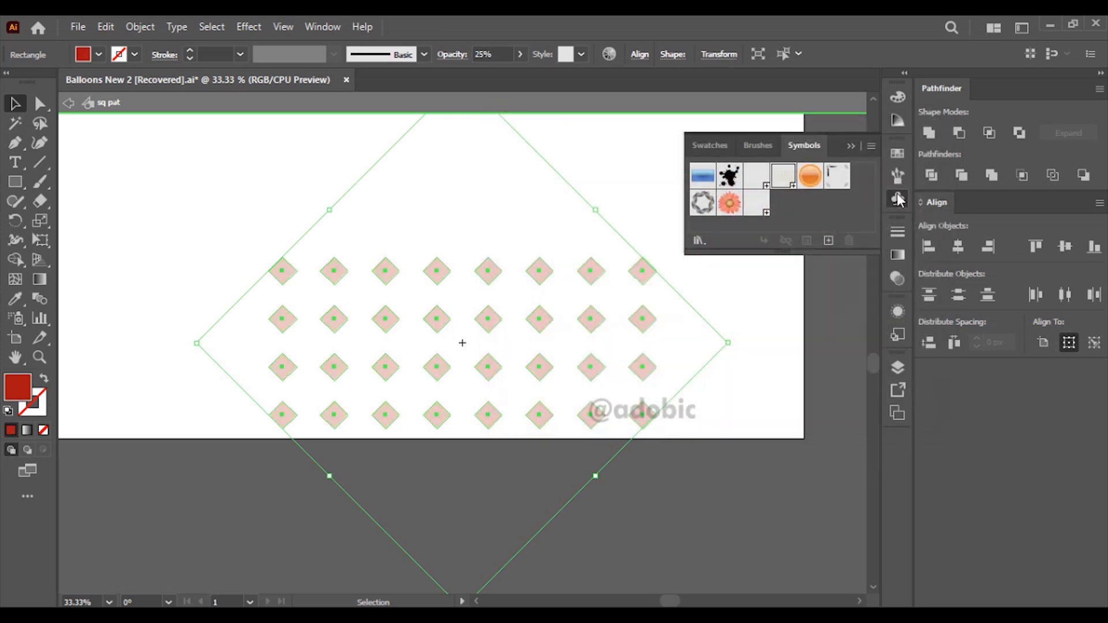
Step: Set the opacity of the red diamonds to 93% and exit symbol editing
click(898, 255)
click(803, 223)
click(858, 250)
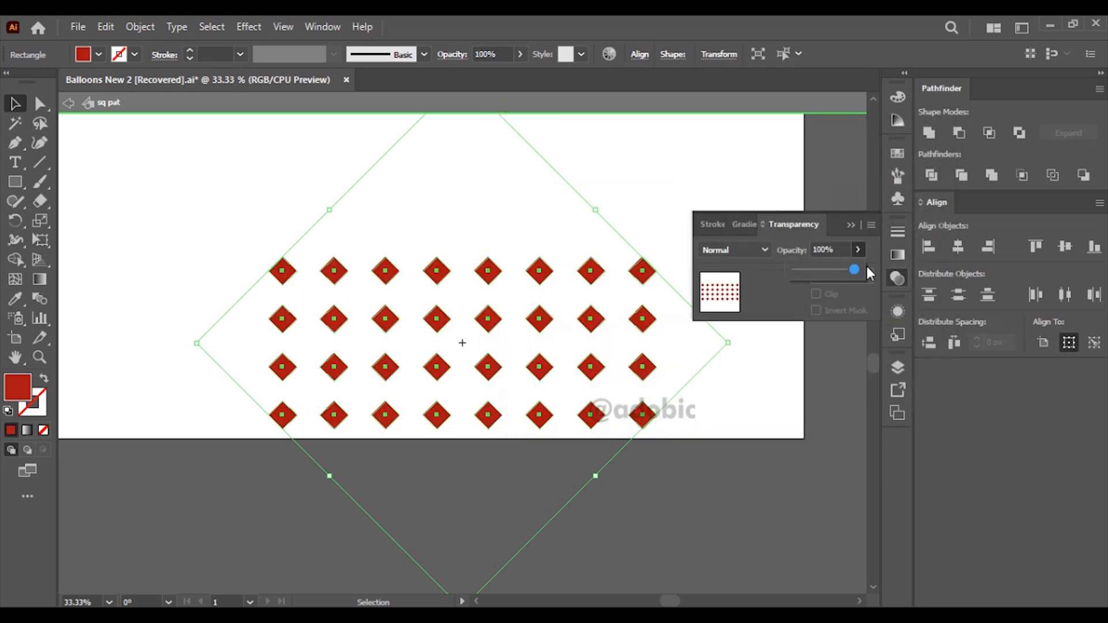
drag(854, 271, 849, 269)
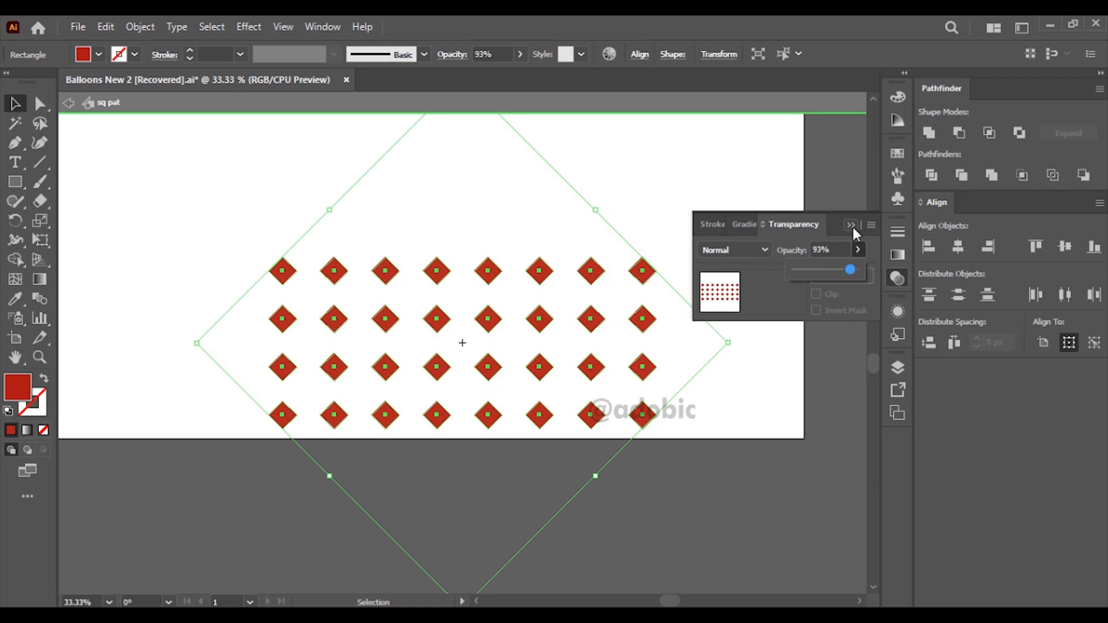
click(112, 154)
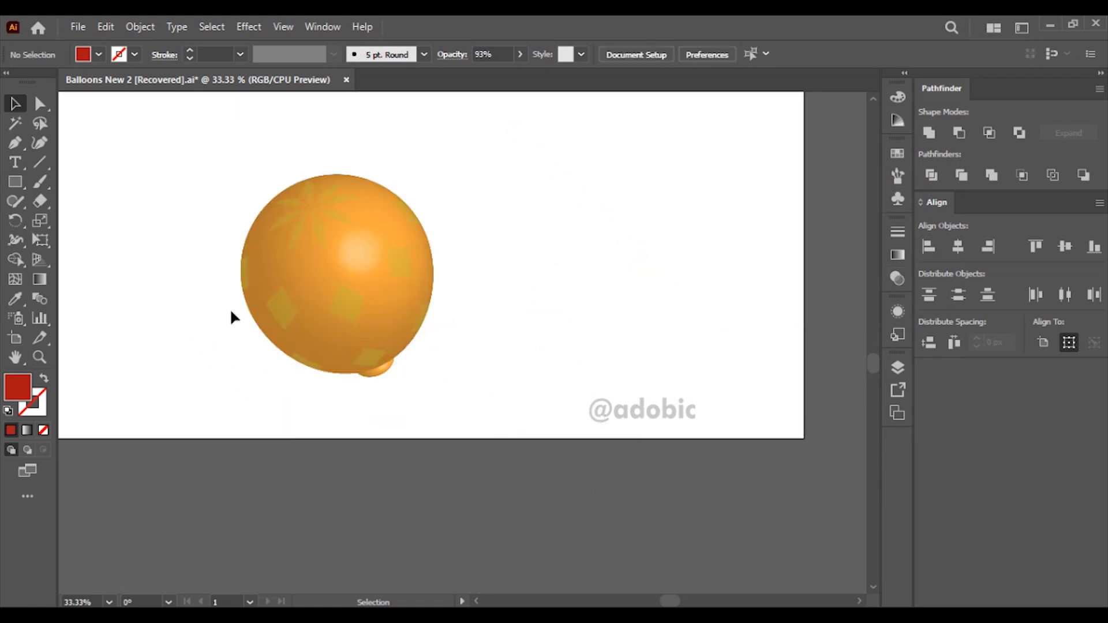
Step: Reapply the balloon's 3D Revolve effect so the mapped art takes on the edited symbol, and deselect the balloon
click(404, 300)
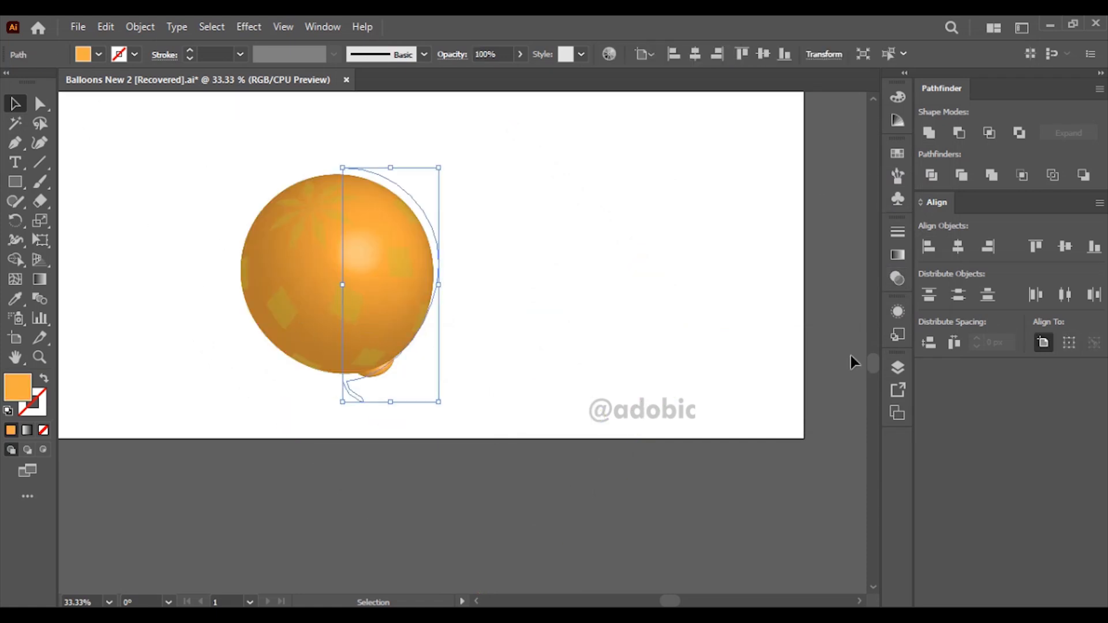
click(897, 312)
click(712, 388)
click(912, 374)
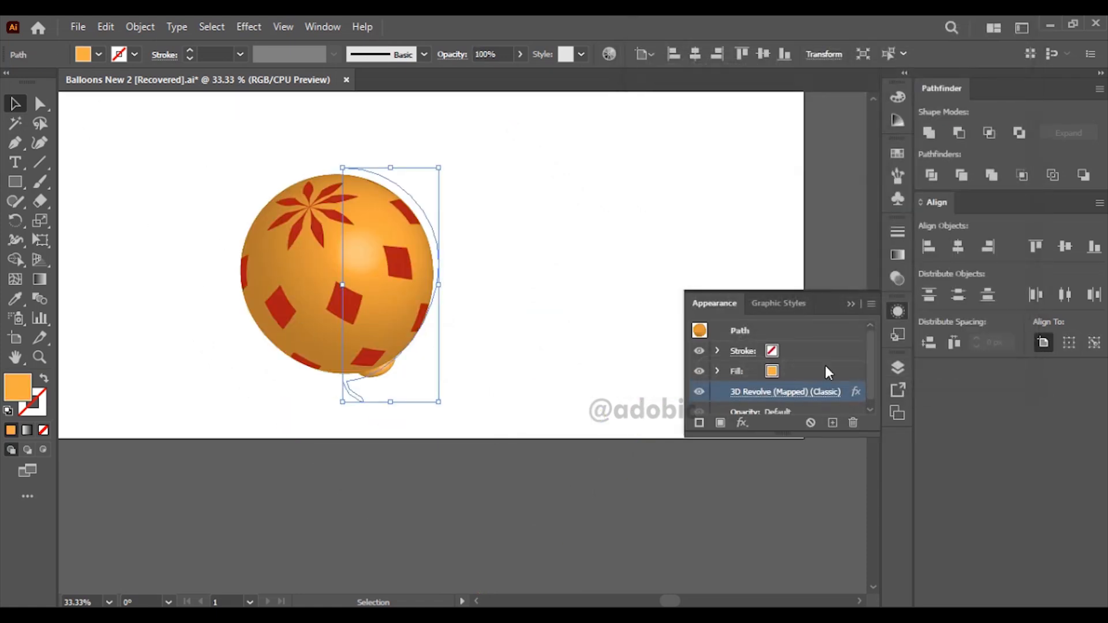
click(625, 300)
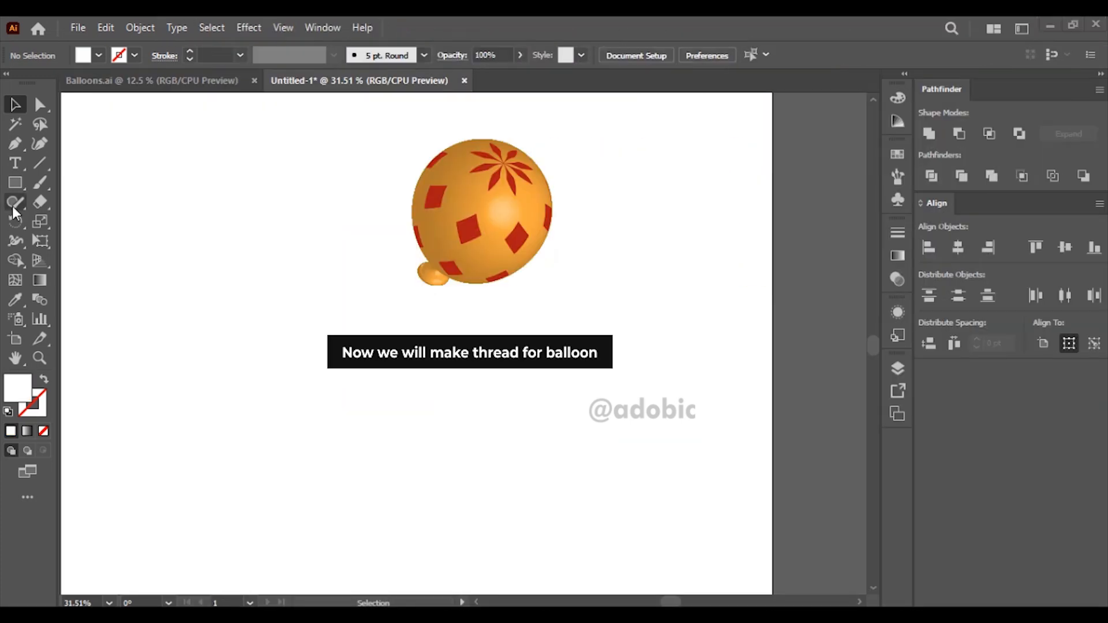
Step: Switch to the Pencil tool and set its stroke fidelity in the tool's options
click(12, 203)
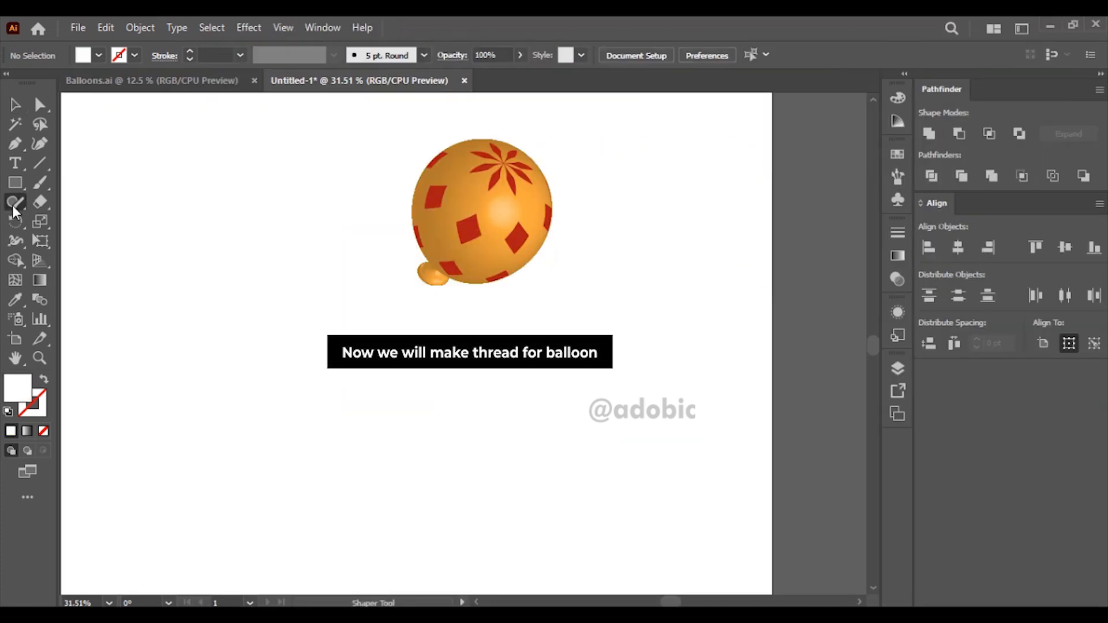
click(12, 205)
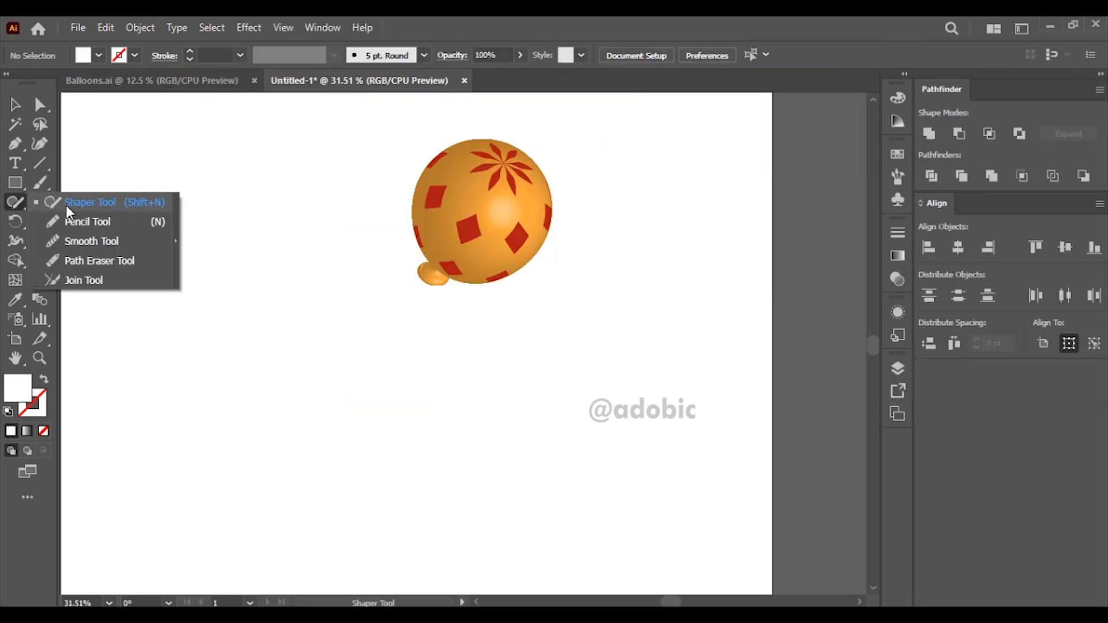
click(90, 218)
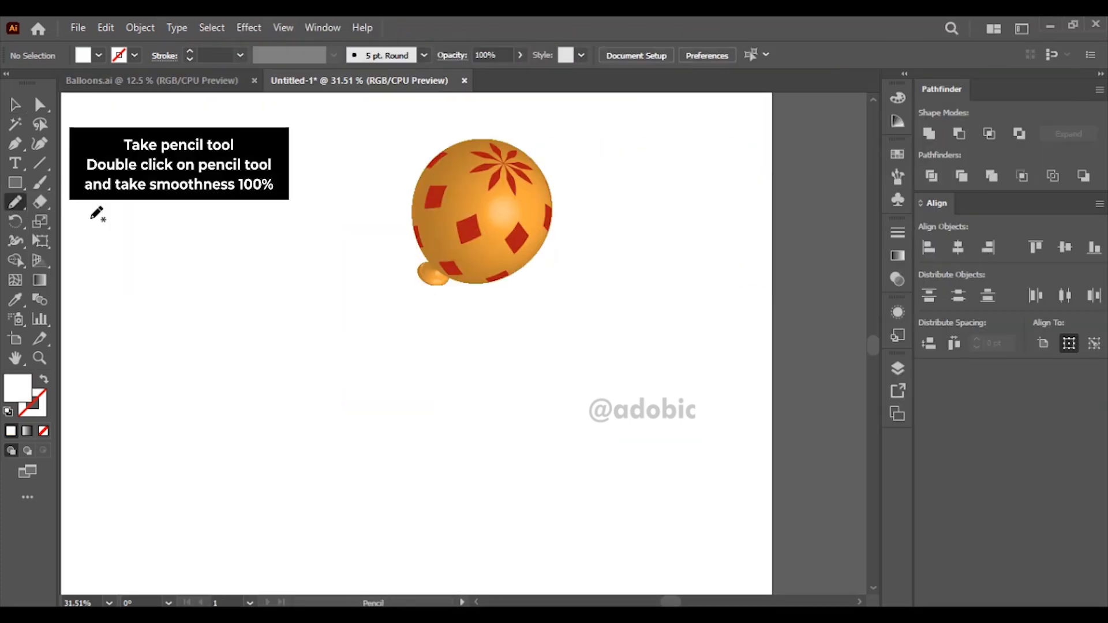
double_click(15, 202)
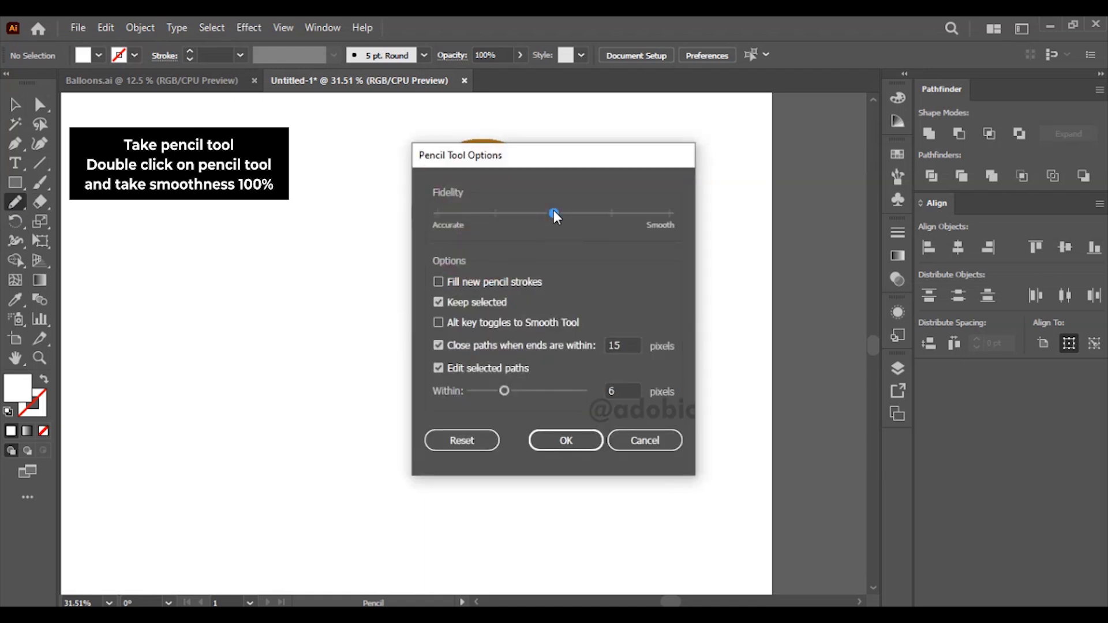
click(560, 441)
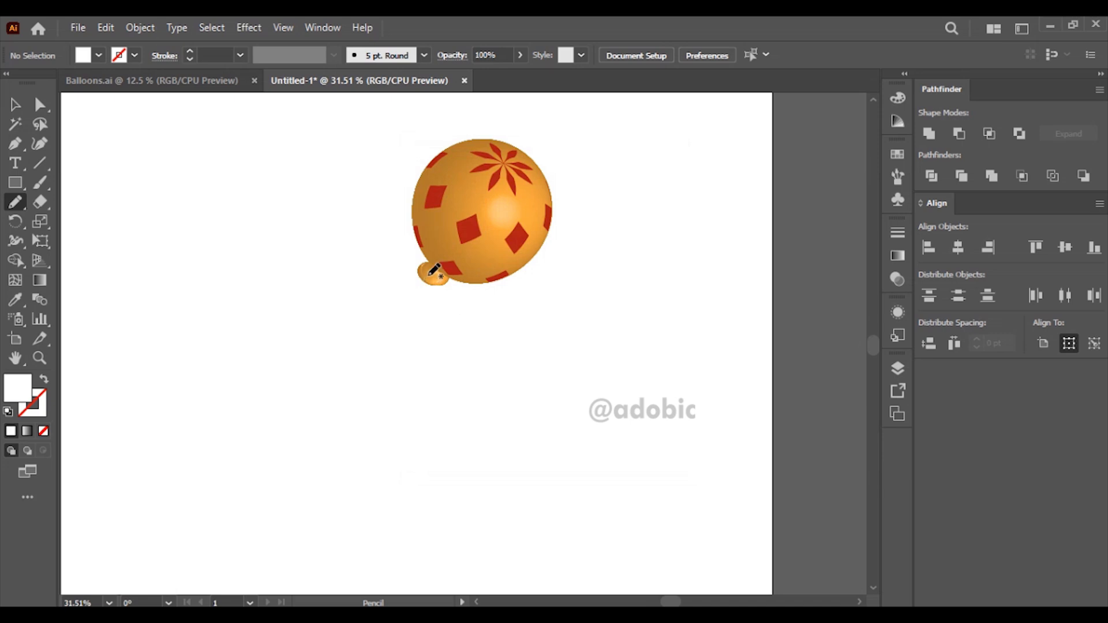
Step: Draw a wavy thread with no fill and a black 1 pt stroke from the balloon's knot toward the lower left
click(9, 411)
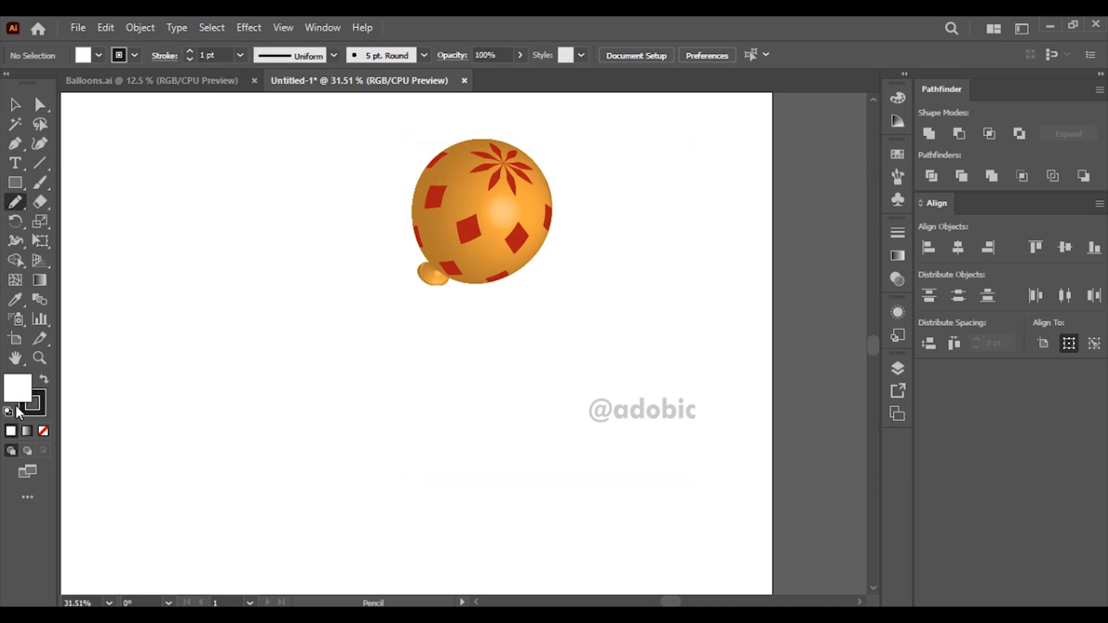
click(43, 430)
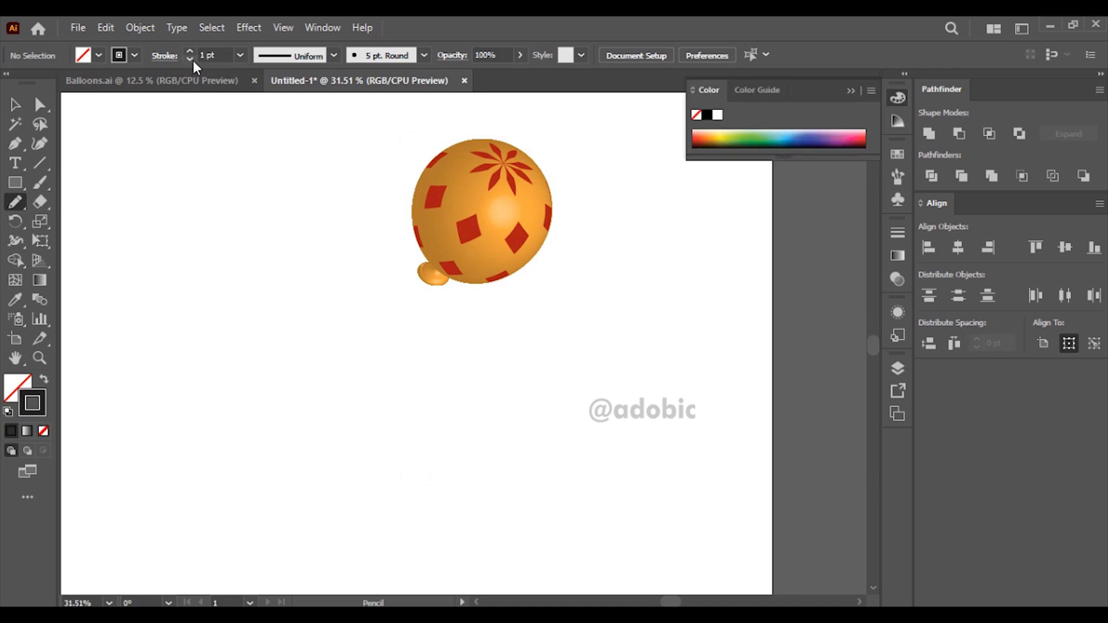
mouse_move(420, 287)
mouse_down()
mouse_move(402, 331)
mouse_move(430, 413)
mouse_move(405, 447)
mouse_move(324, 472)
mouse_move(298, 521)
mouse_move(174, 574)
mouse_up()
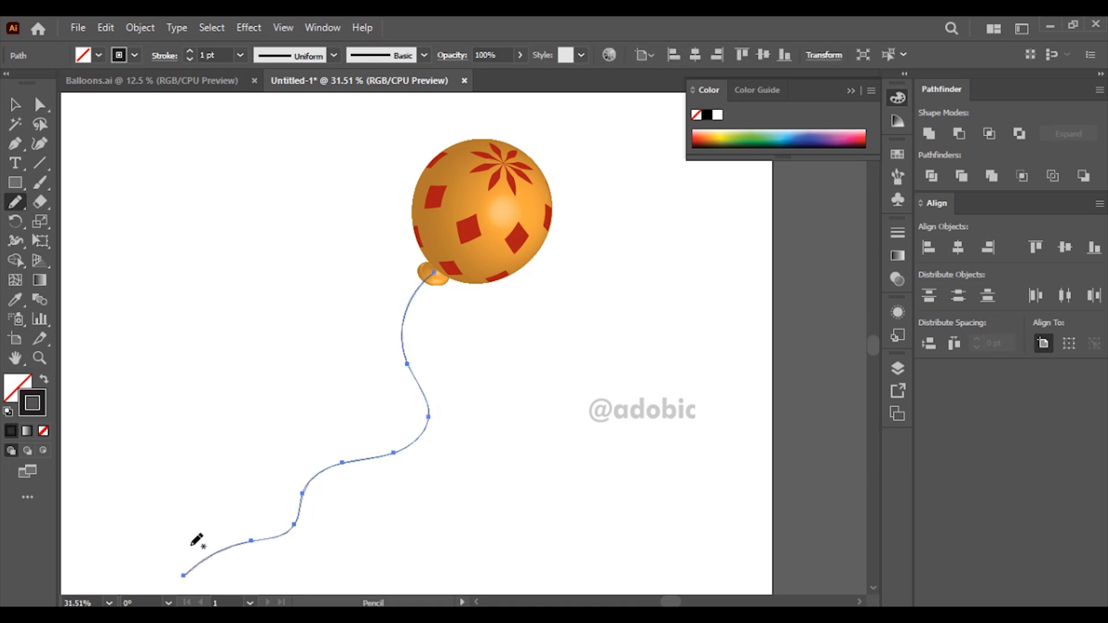
key(v)
click(194, 271)
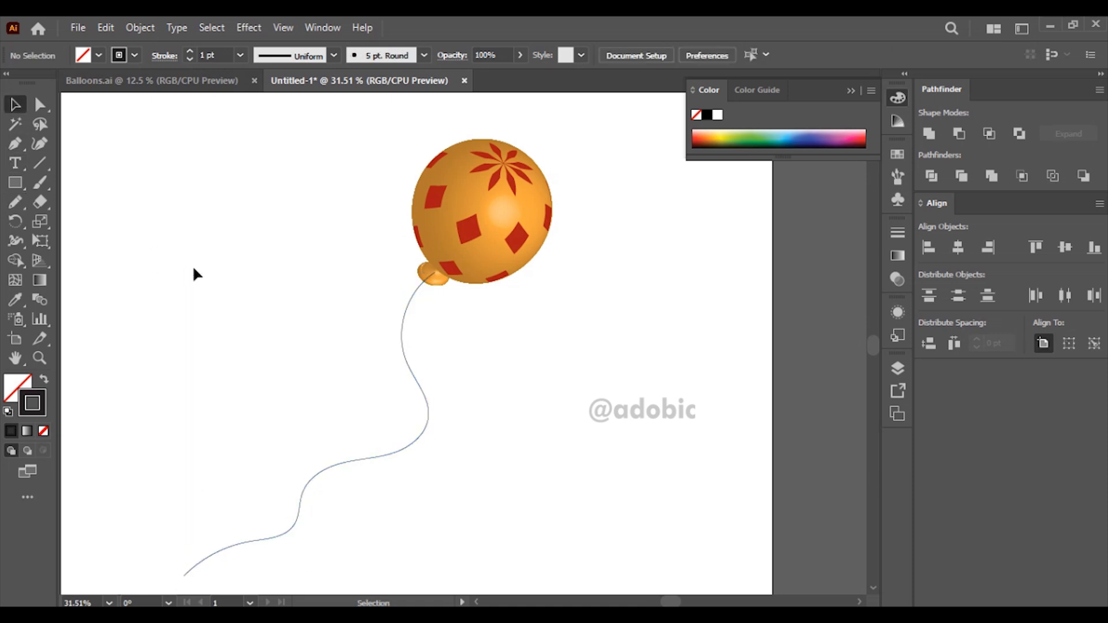
Step: Set the thread's stroke weight to 2 pt and send the thread behind the balloon
click(423, 388)
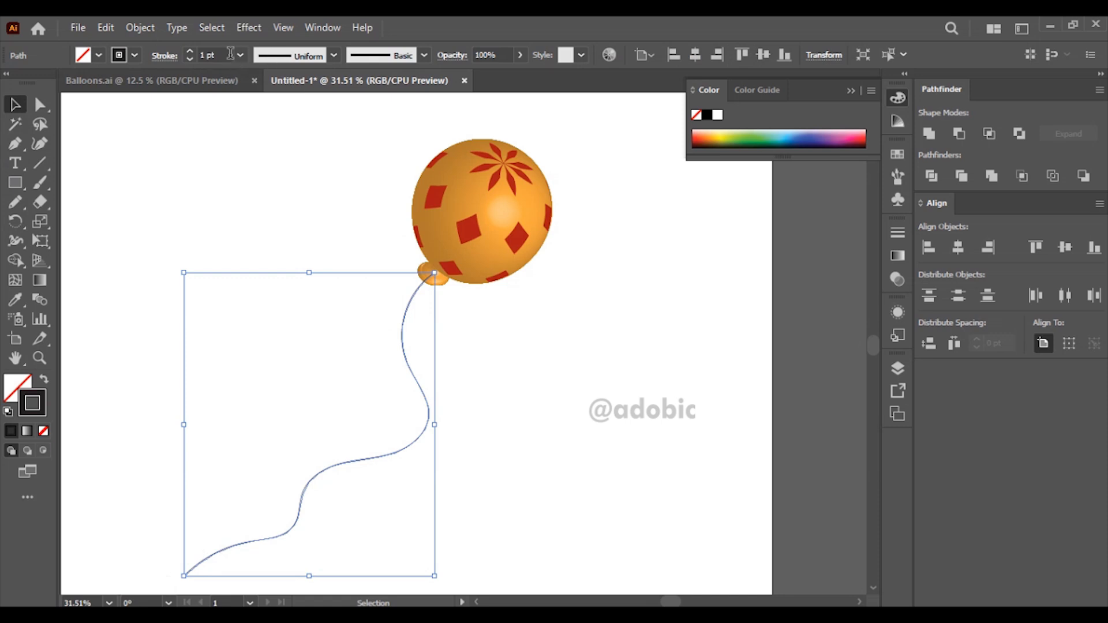
click(189, 51)
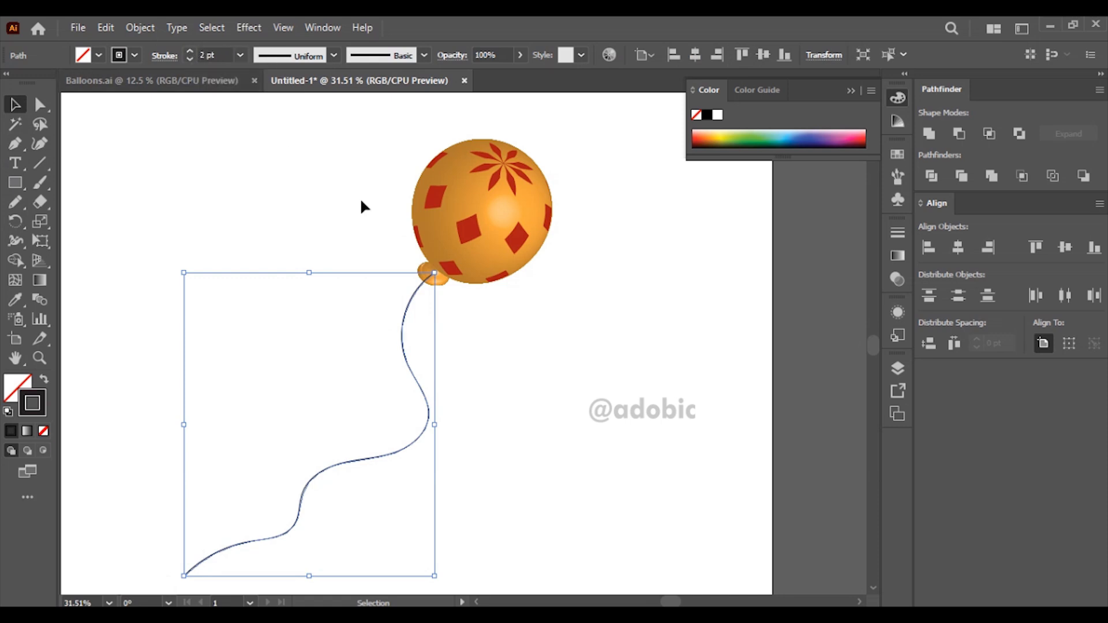
key(ctrl+shift+bracketleft)
click(648, 382)
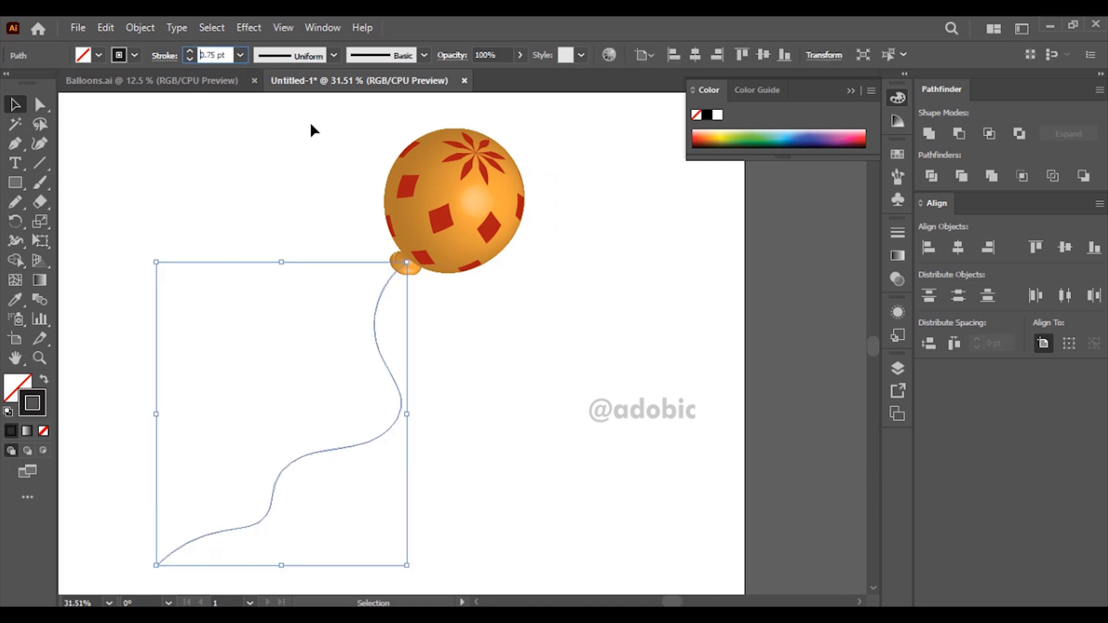
Step: Set the thread's stroke weight to 1.3 pt and deselect it
key(ctrl+a)
text(1.3)
key(Return)
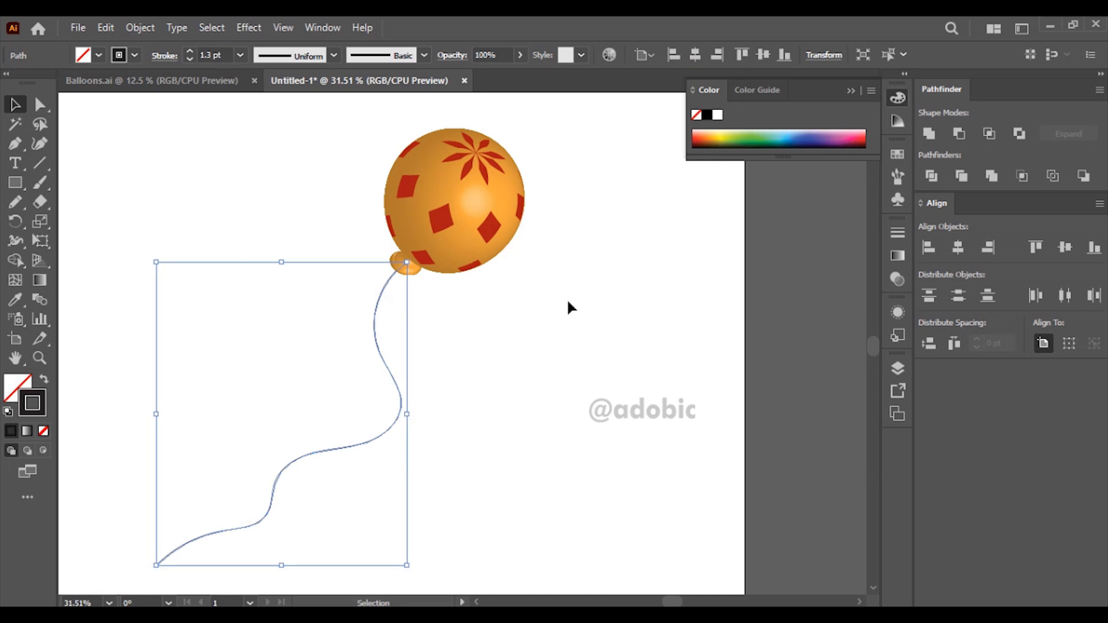
click(570, 307)
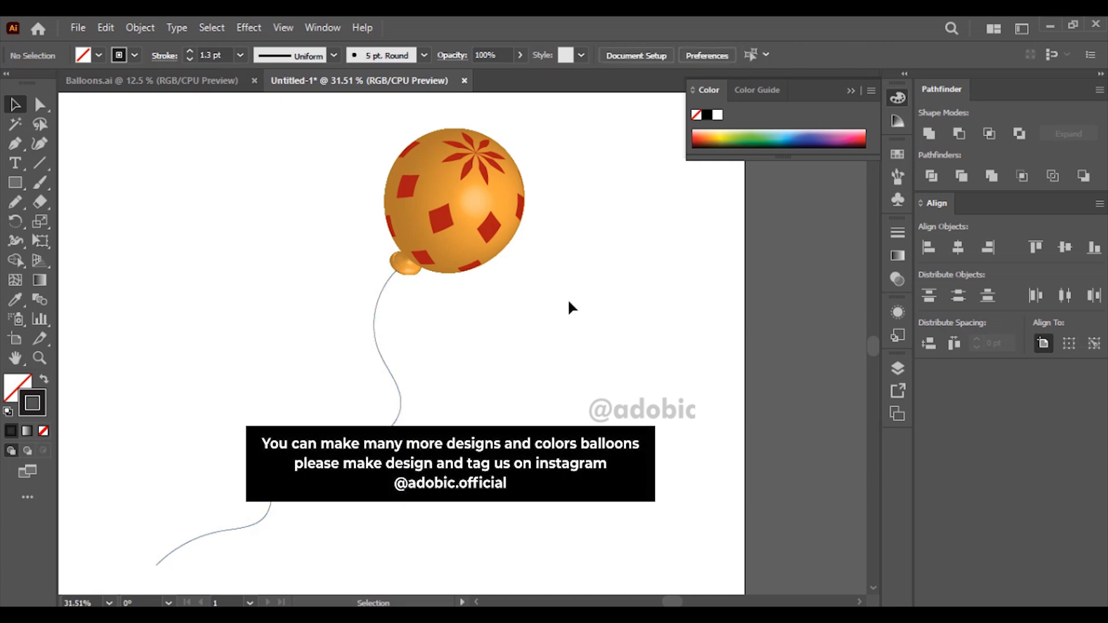